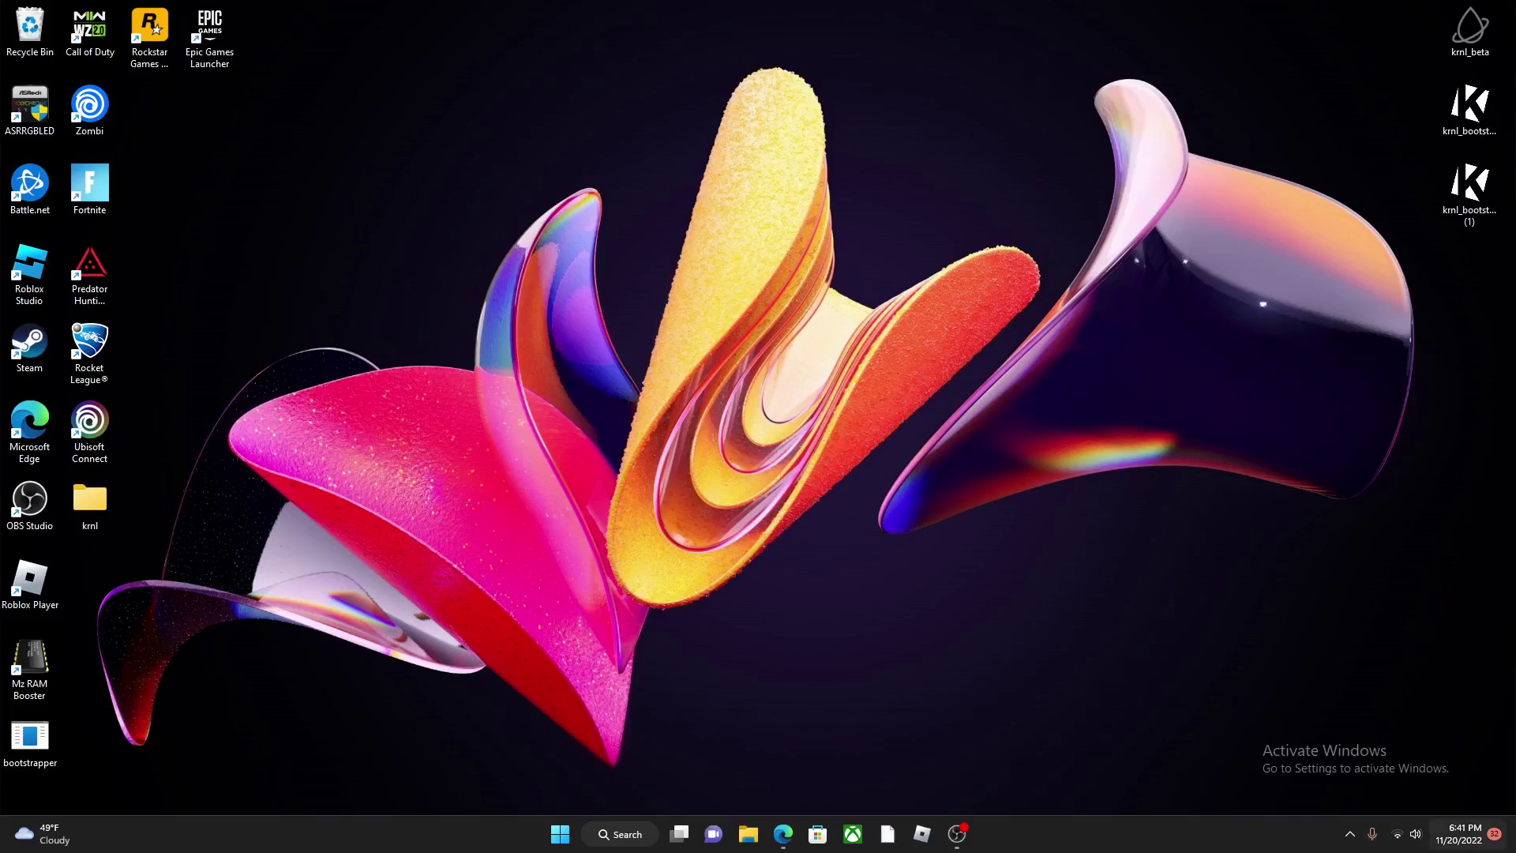
View the list of available Wi-Fi networks, then close it.
{"action": "left_click", "coordinate": [1422, 832]}
{"action": "left_click", "coordinate": [1300, 584]}
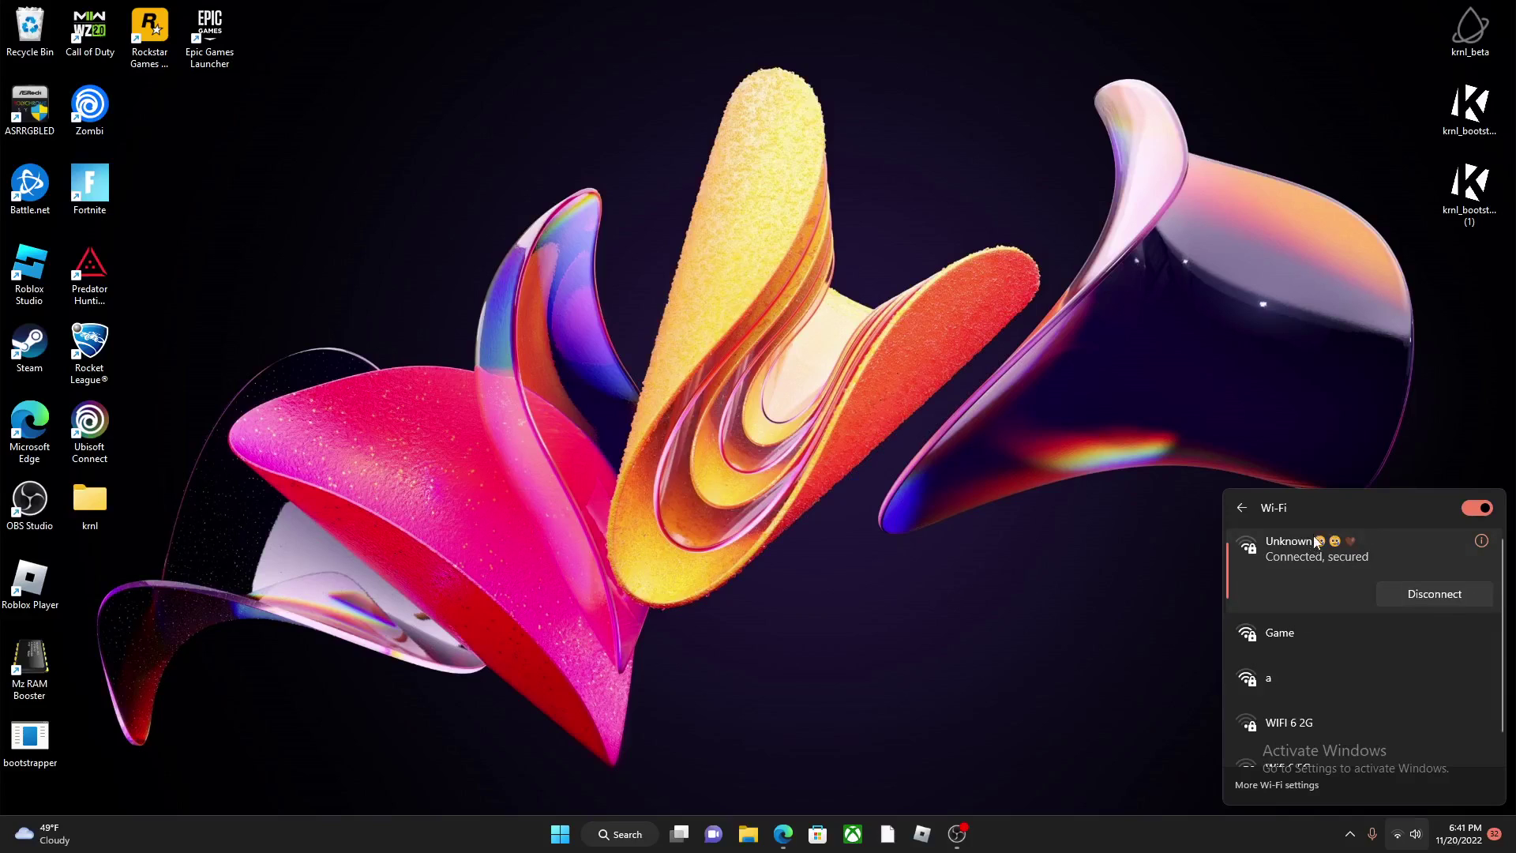
{"action": "left_click", "coordinate": [877, 675]}
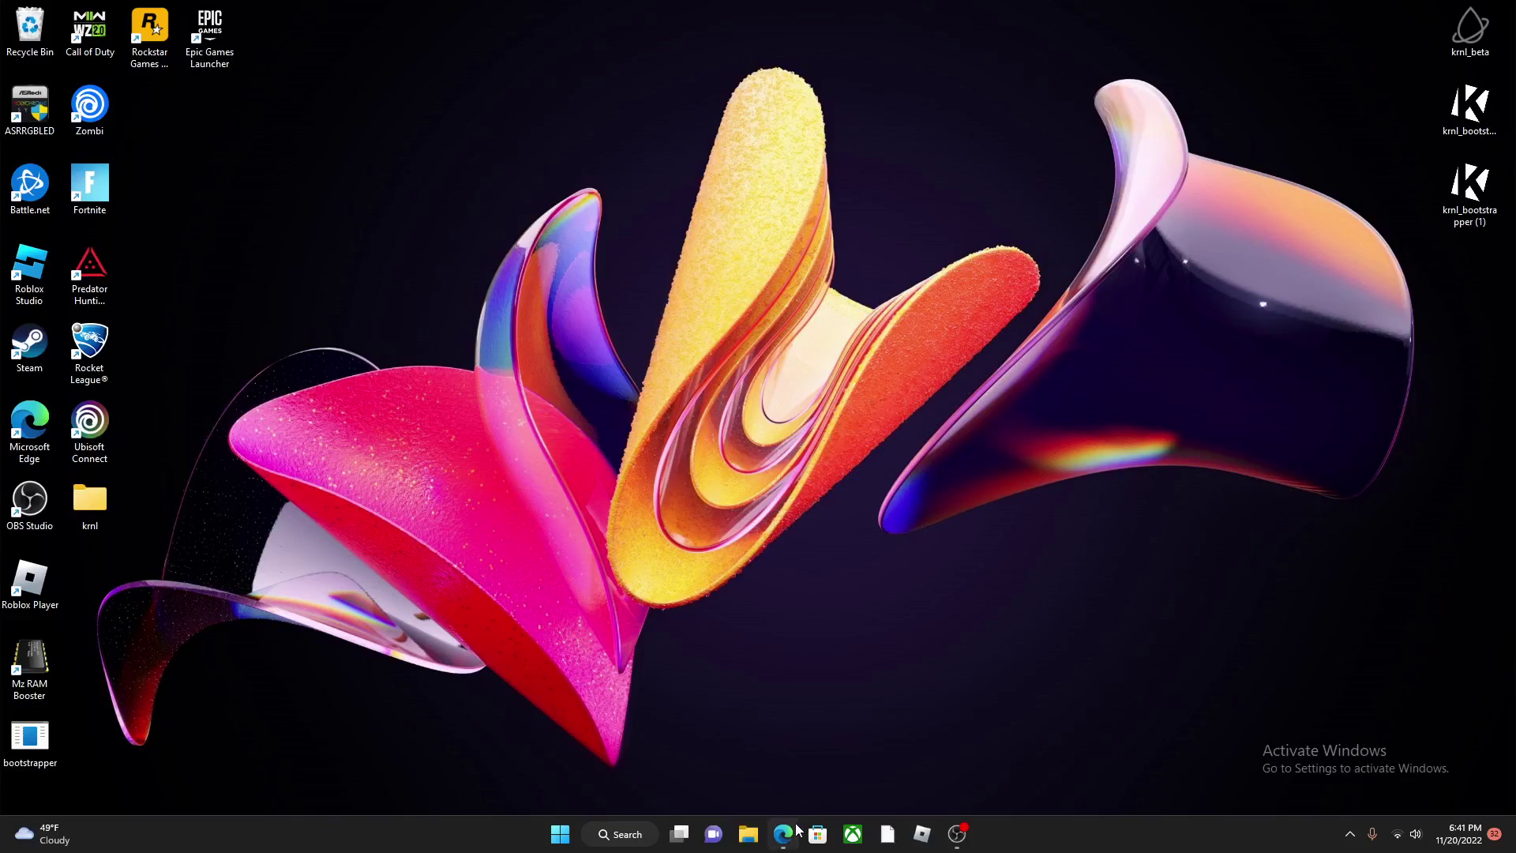
Check the Windows Security virus and threat protection settings, then close the windows.
{"action": "left_click", "coordinate": [559, 834]}
{"action": "left_click", "coordinate": [720, 436]}
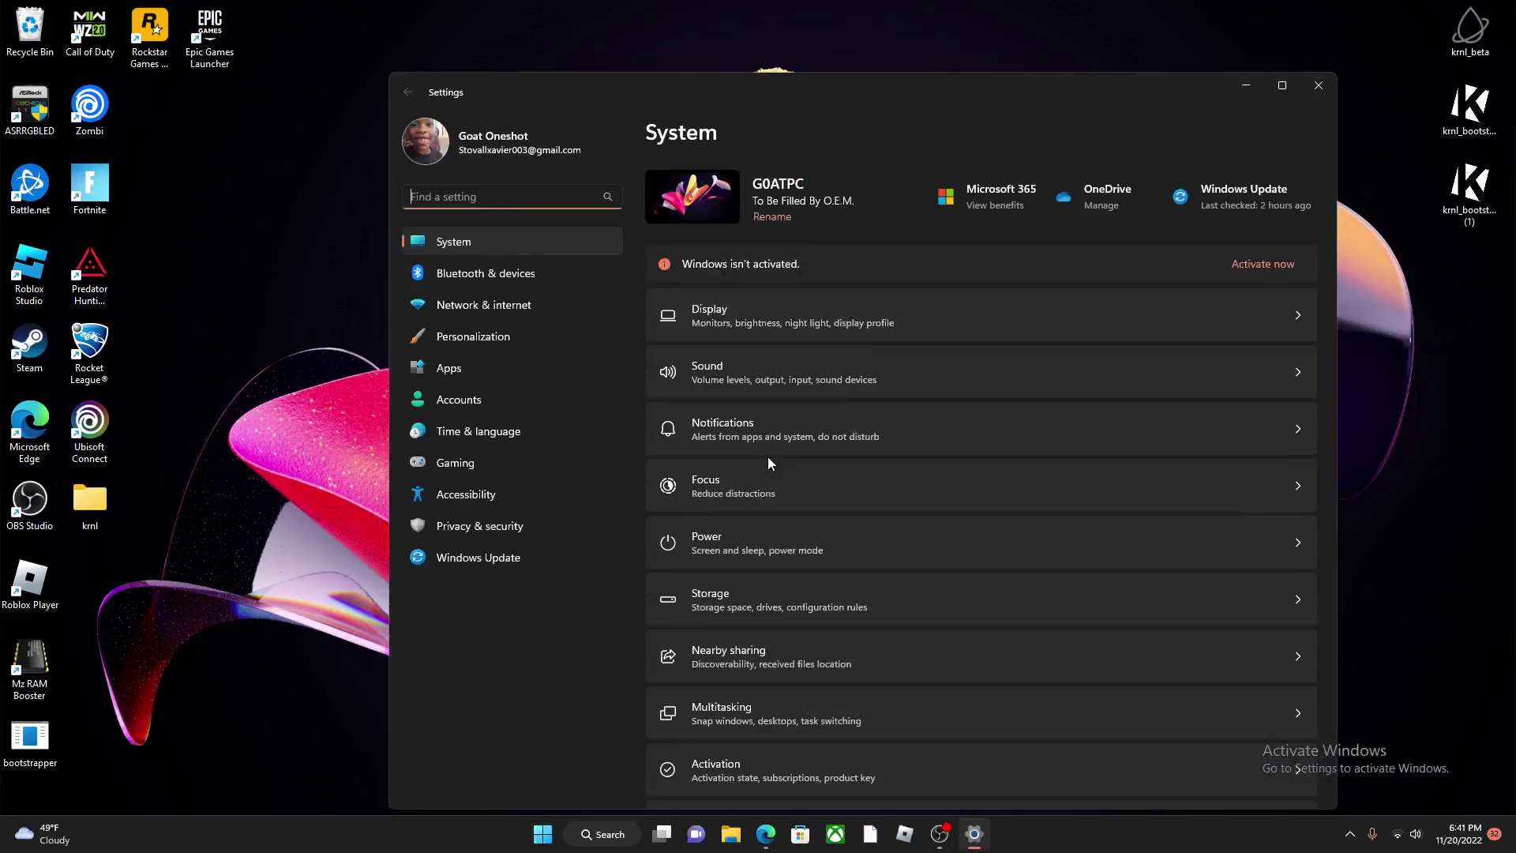
{"action": "left_click", "coordinate": [489, 530]}
{"action": "left_click", "coordinate": [905, 208]}
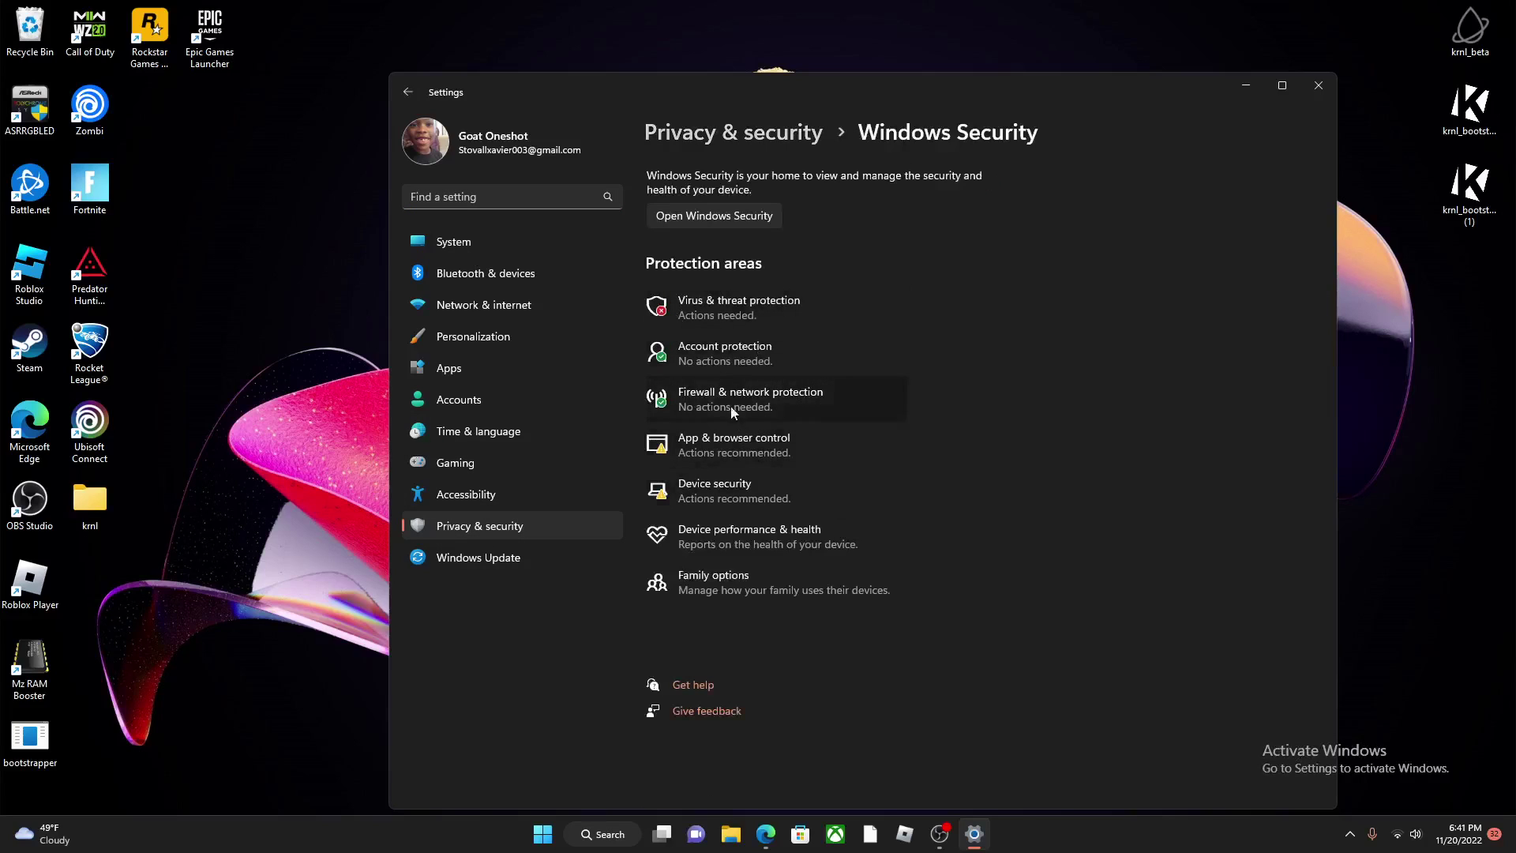
{"action": "left_click", "coordinate": [734, 354]}
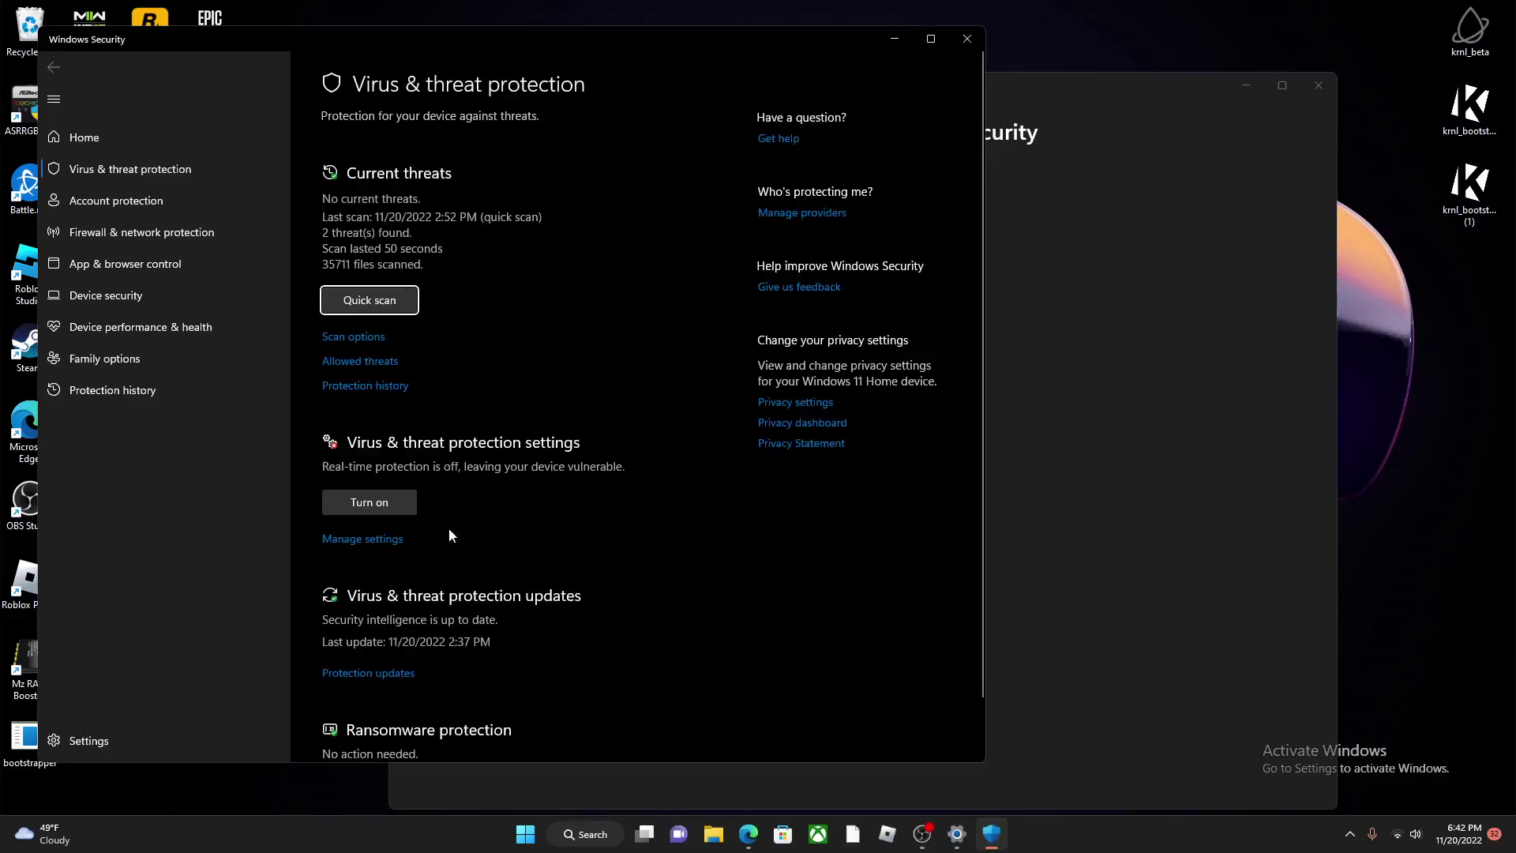
{"action": "left_click", "coordinate": [386, 539]}
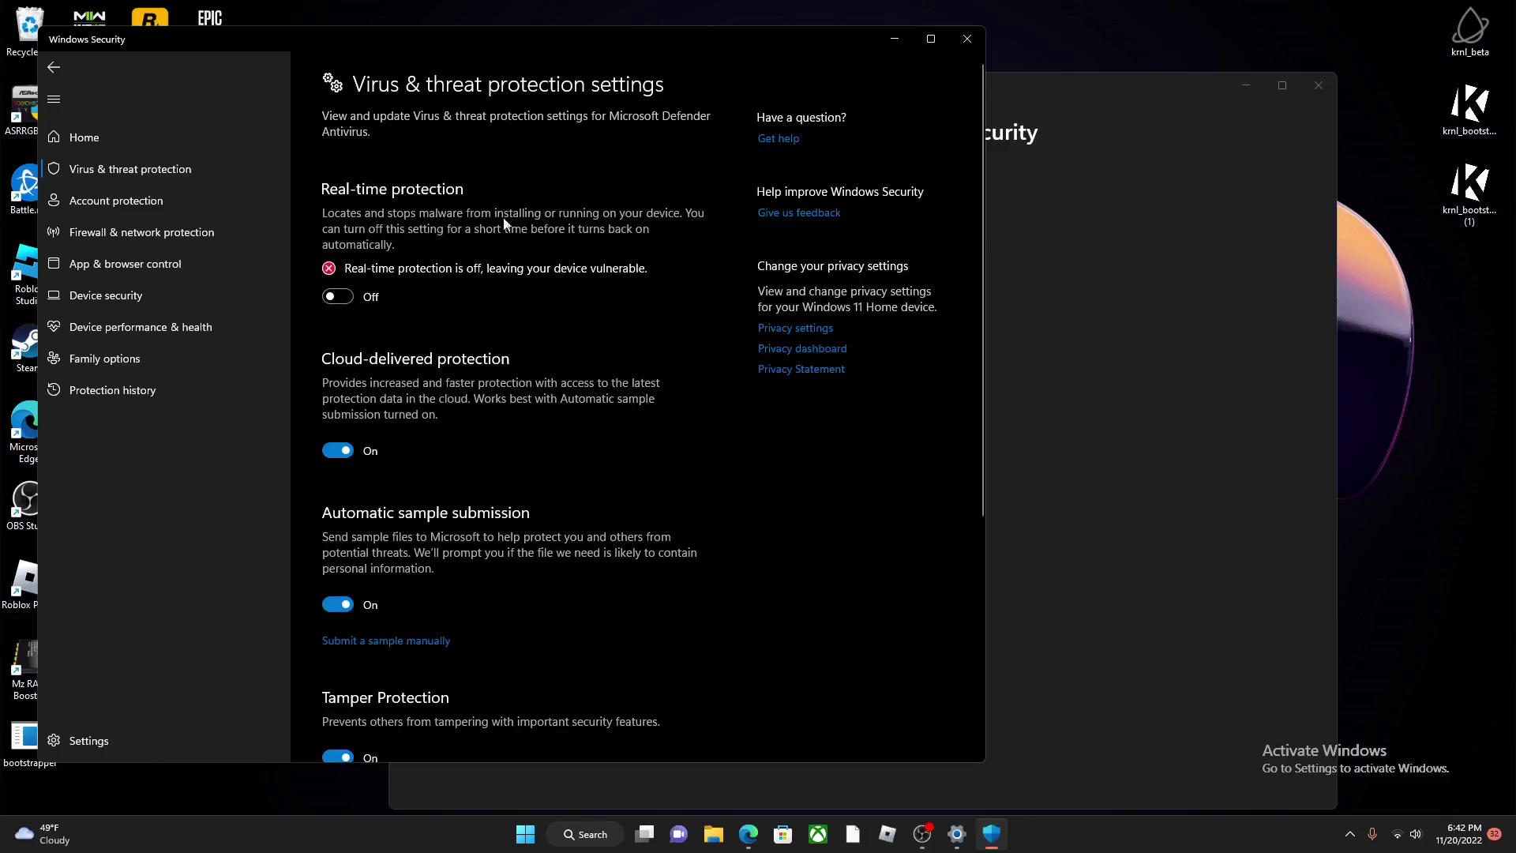
{"action": "left_click", "coordinate": [967, 37]}
{"action": "left_click", "coordinate": [1315, 87]}
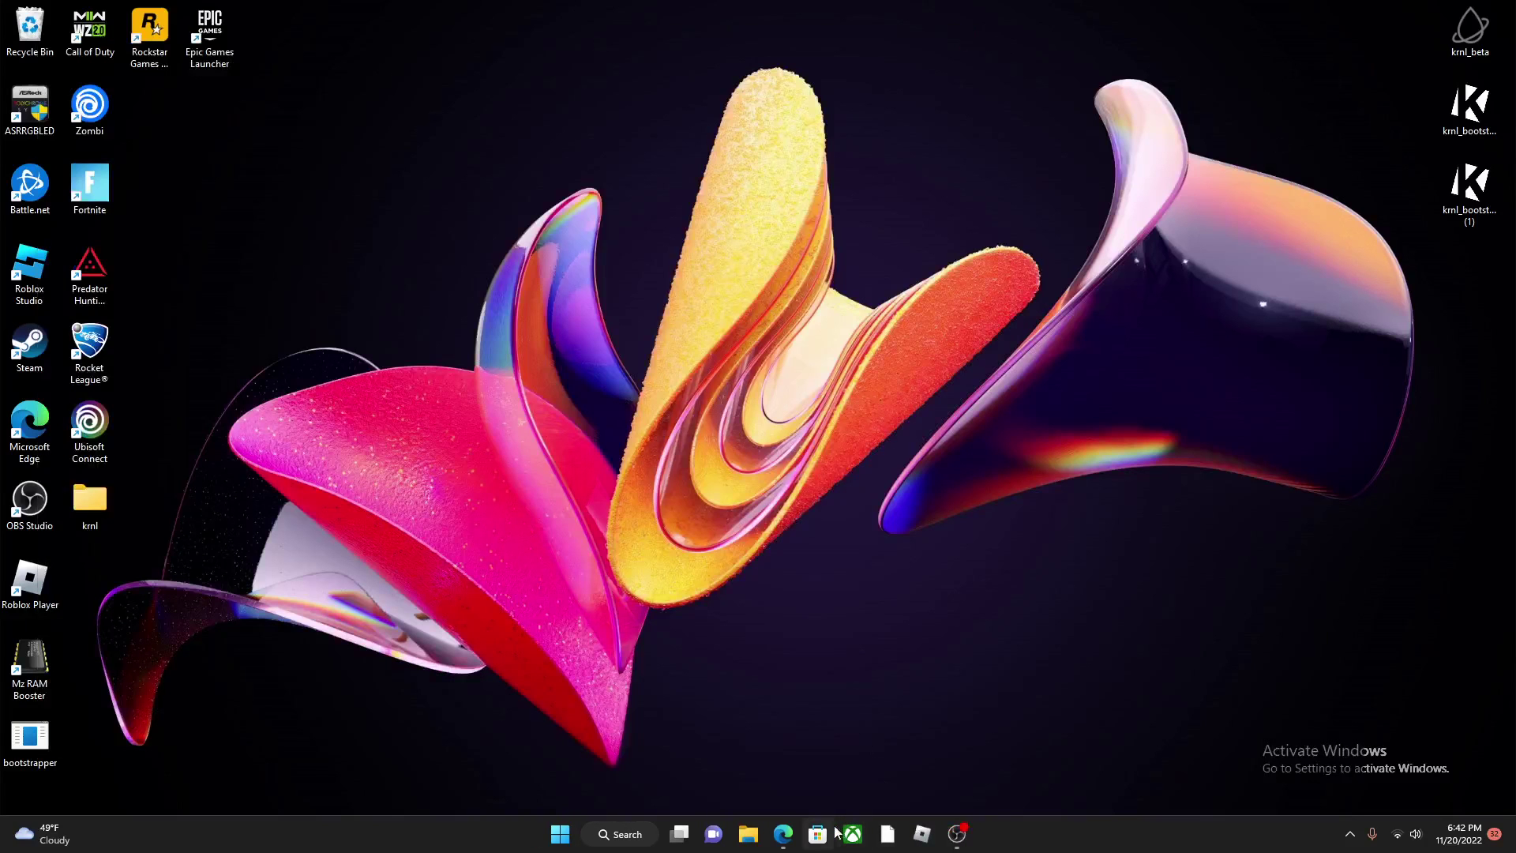
{"action": "mouse_move", "coordinate": [783, 834]}
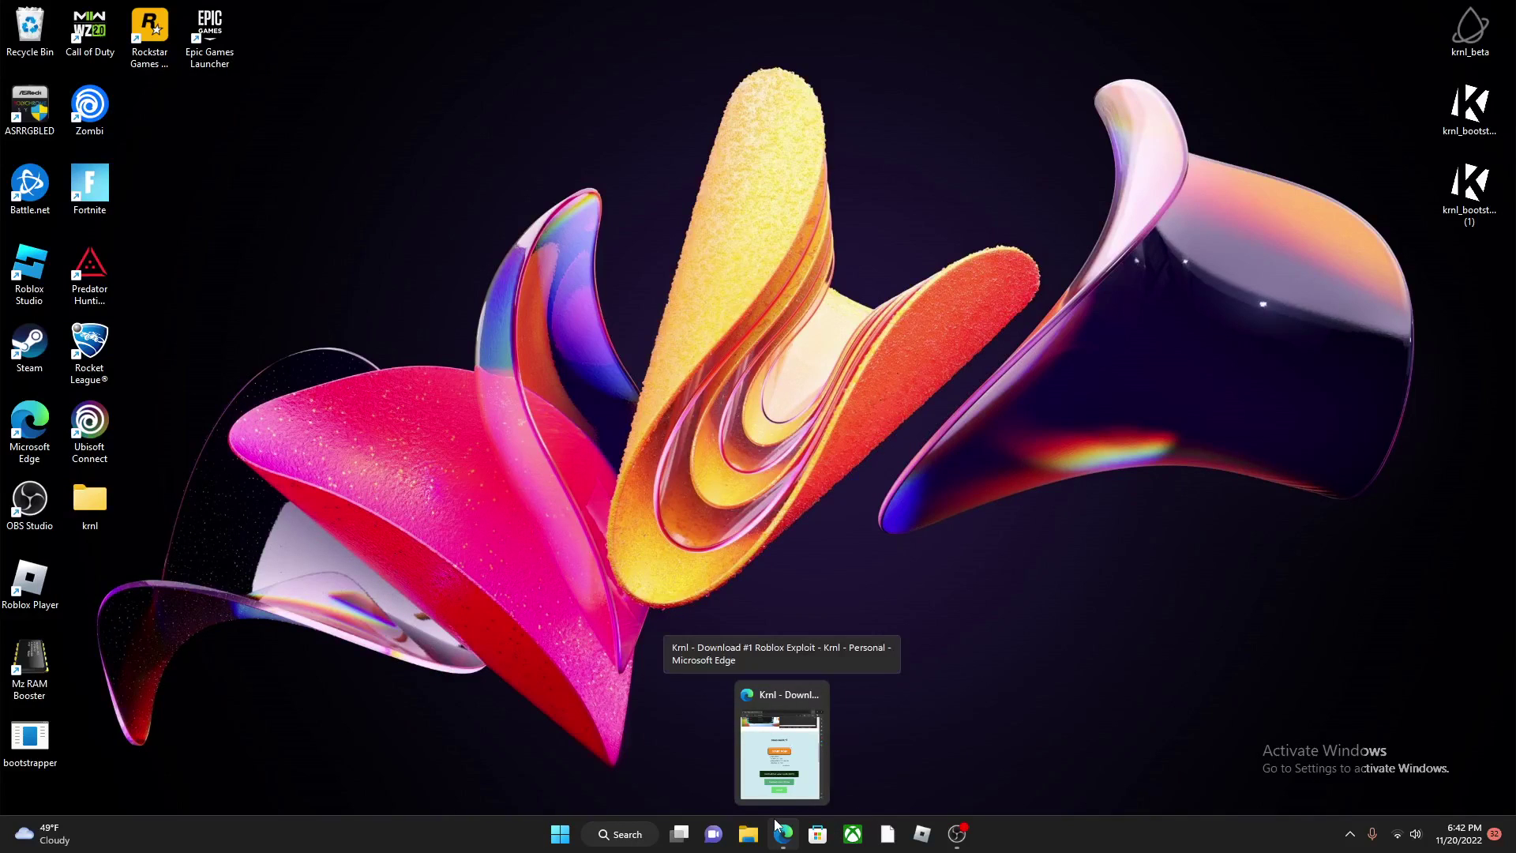
Search 'krnl' in Edge and download the Krnl legacy version from krnl.dev.
{"action": "left_click", "coordinate": [780, 746]}
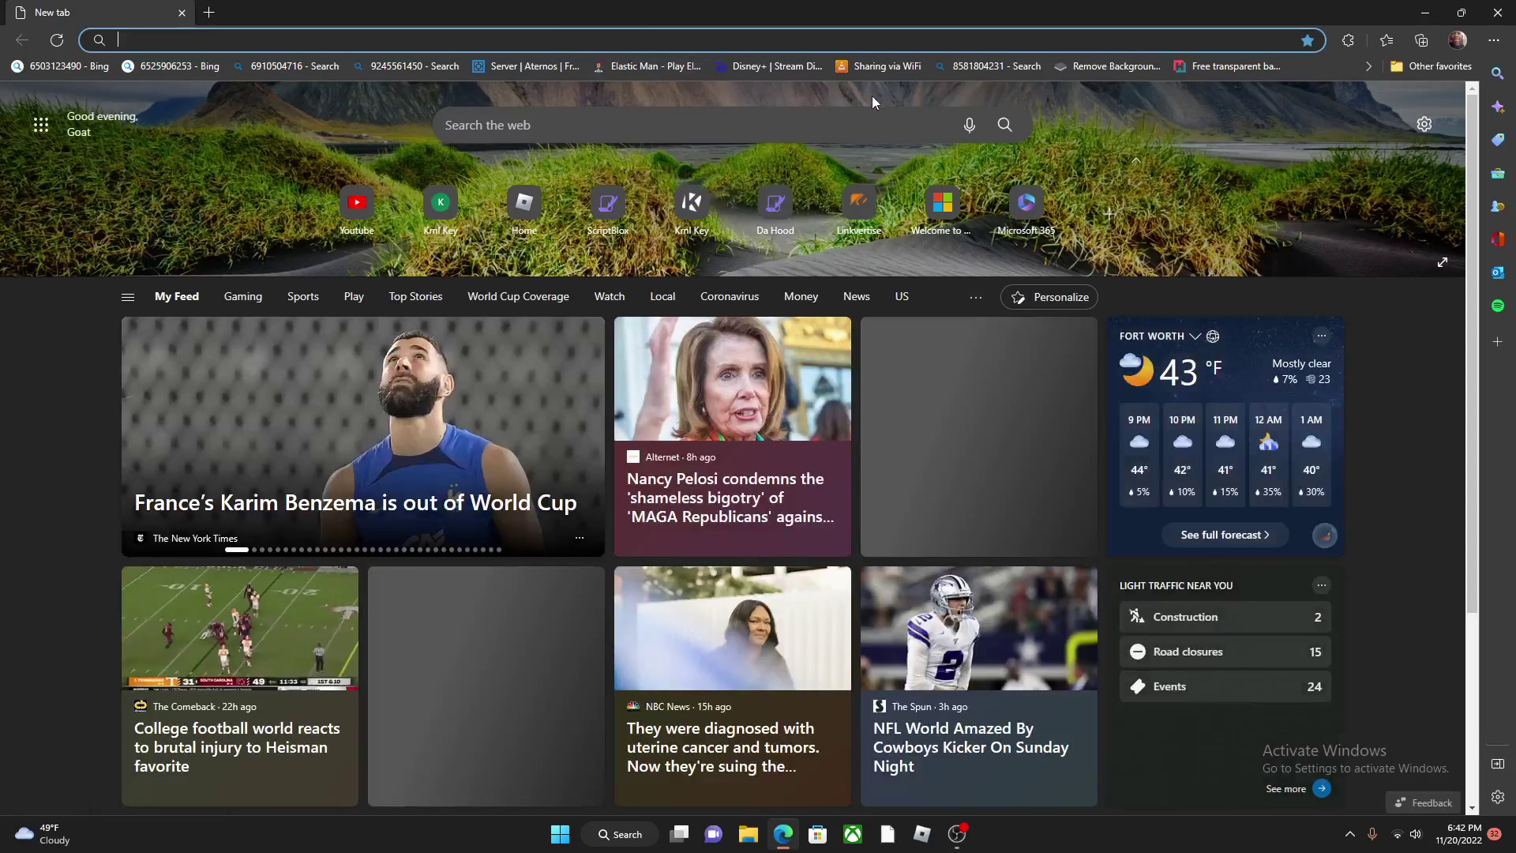
{"action": "type", "text": "ke"}
{"action": "key", "text": "BackSpace"}
{"action": "type", "text": "rnl"}
{"action": "key", "text": "Return"}
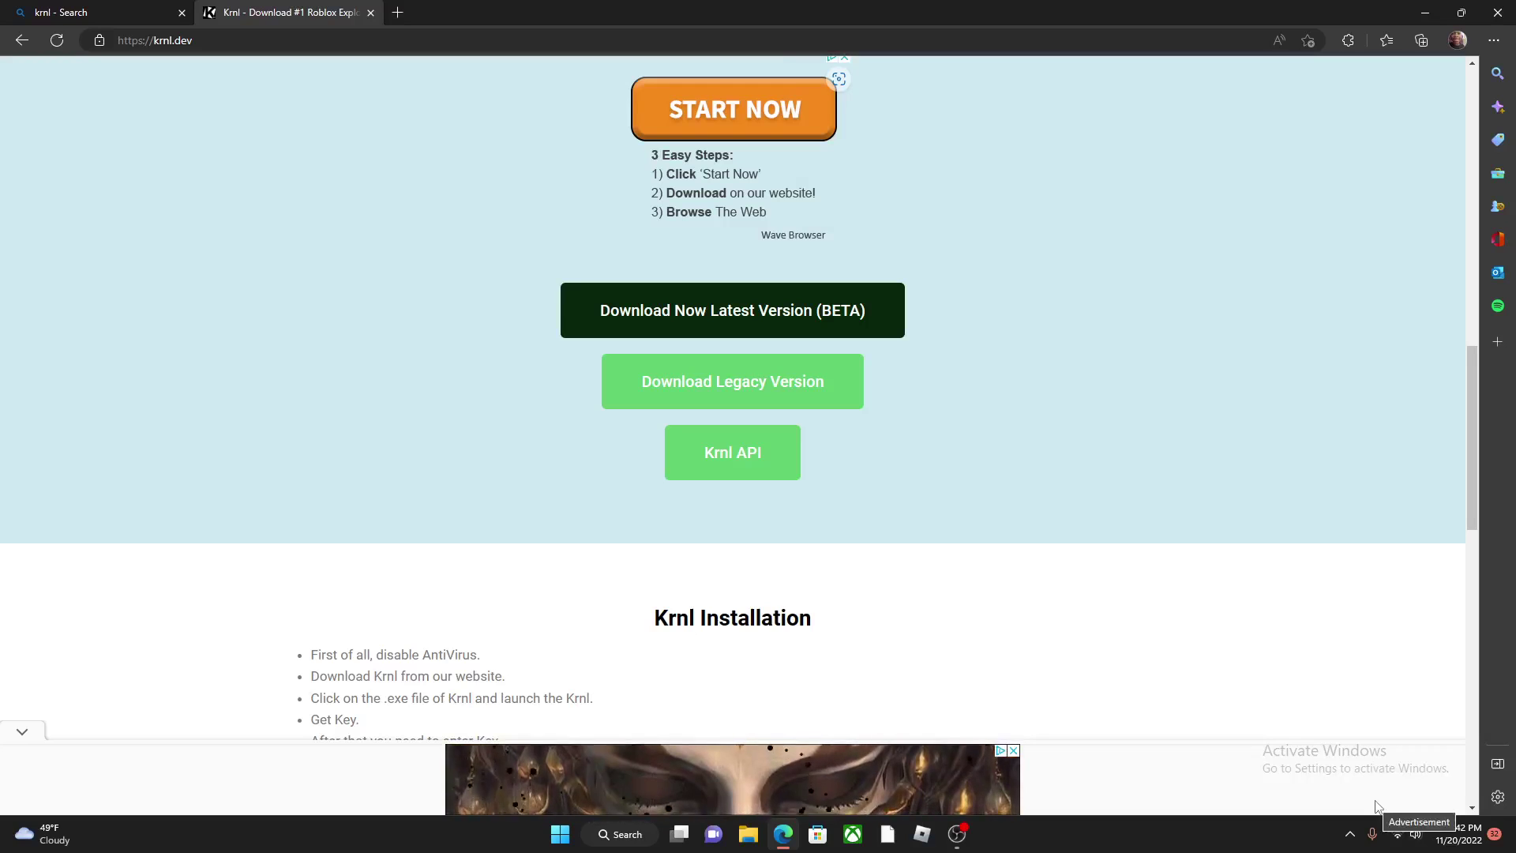
{"action": "left_click", "coordinate": [738, 473]}
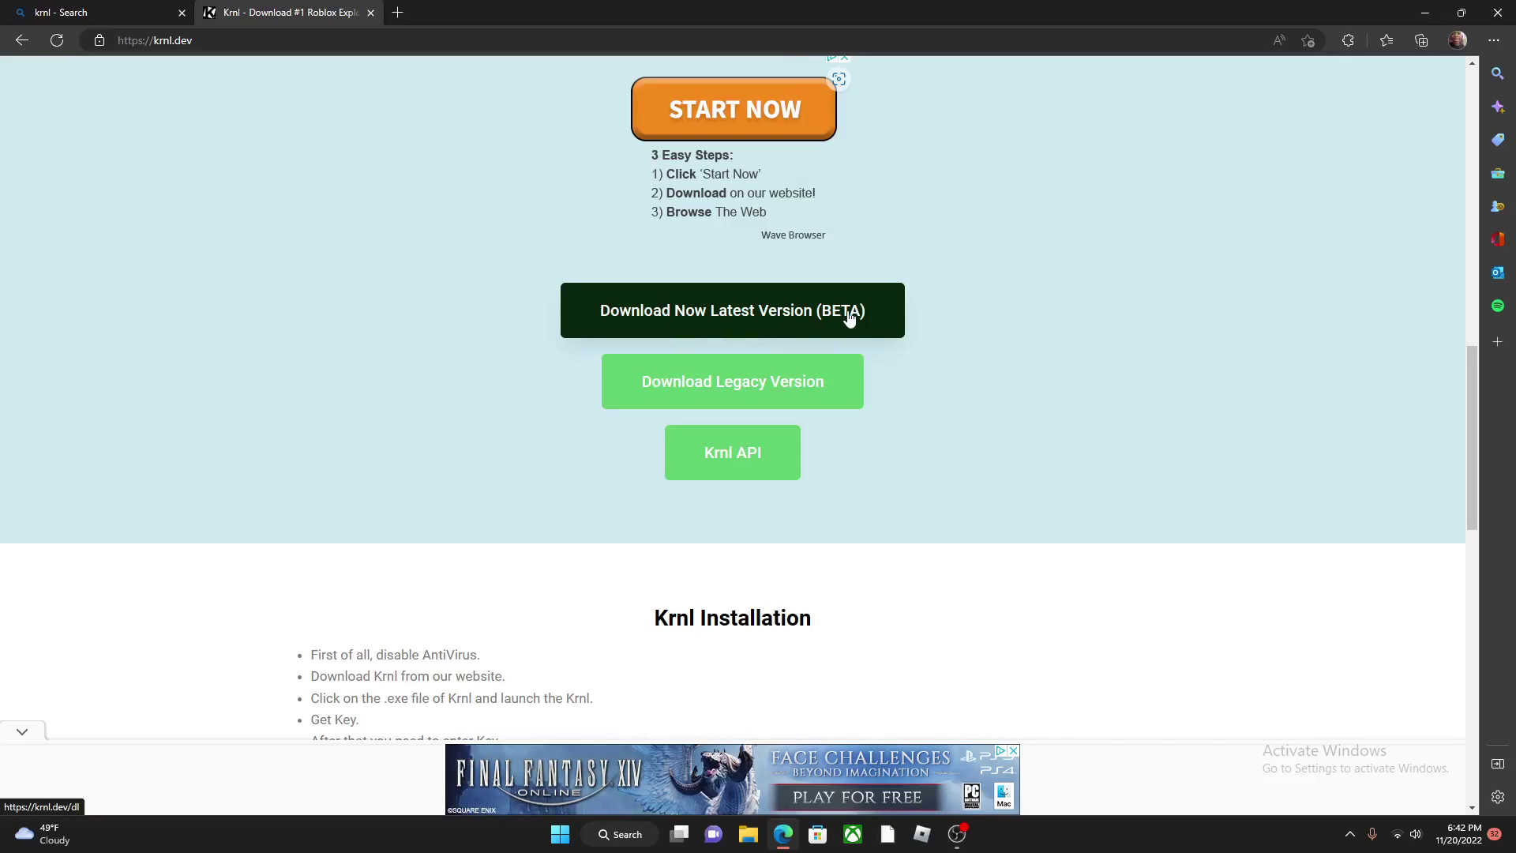
{"action": "left_click", "coordinate": [815, 401]}
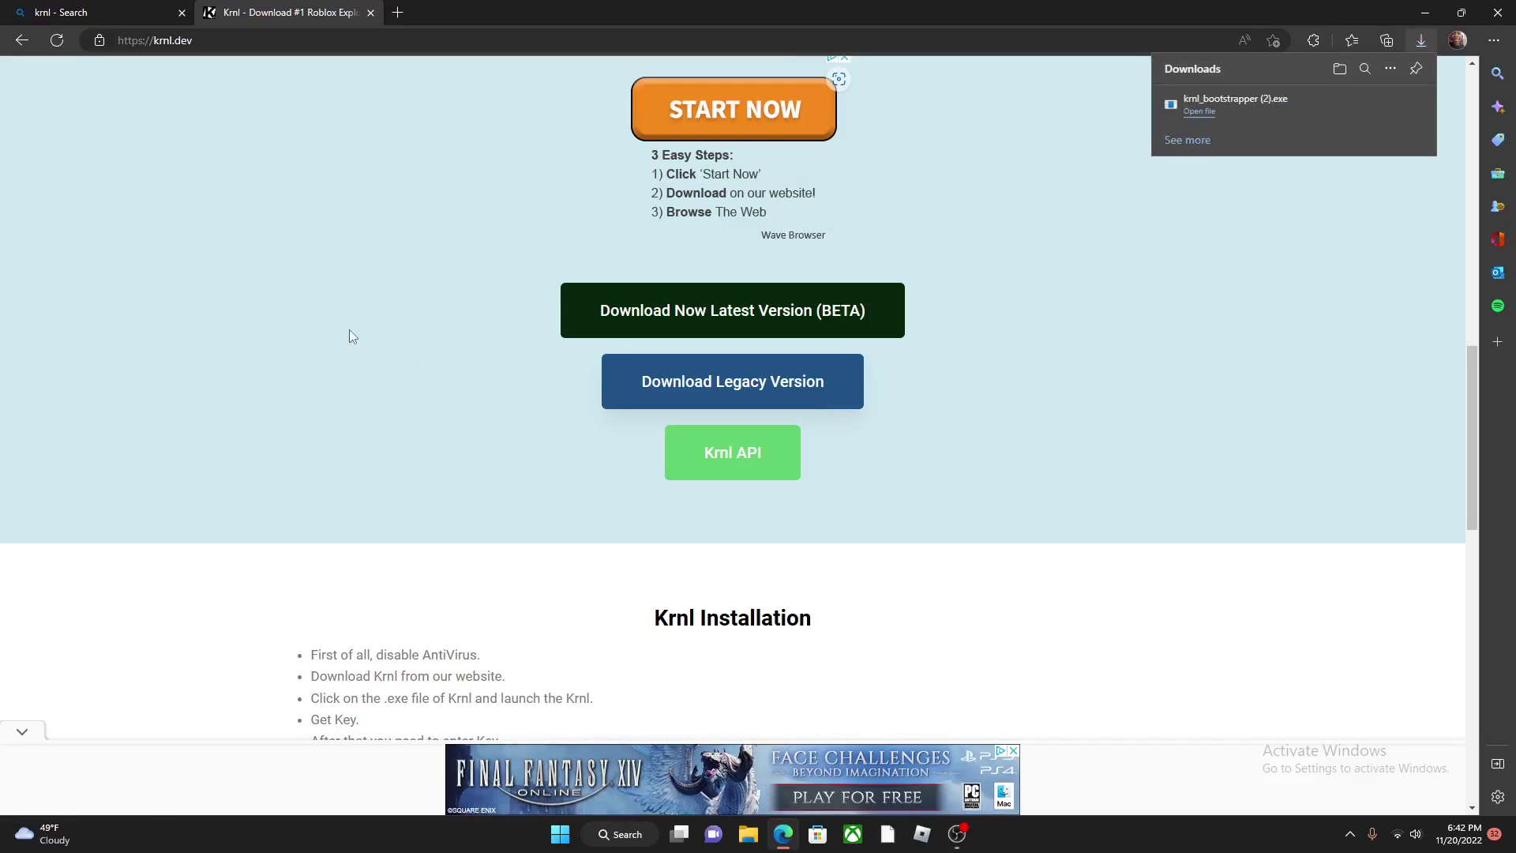
Drag the downloaded Krnl bootstrapper from the Downloads list onto the desktop.
{"action": "left_click", "coordinate": [1460, 12]}
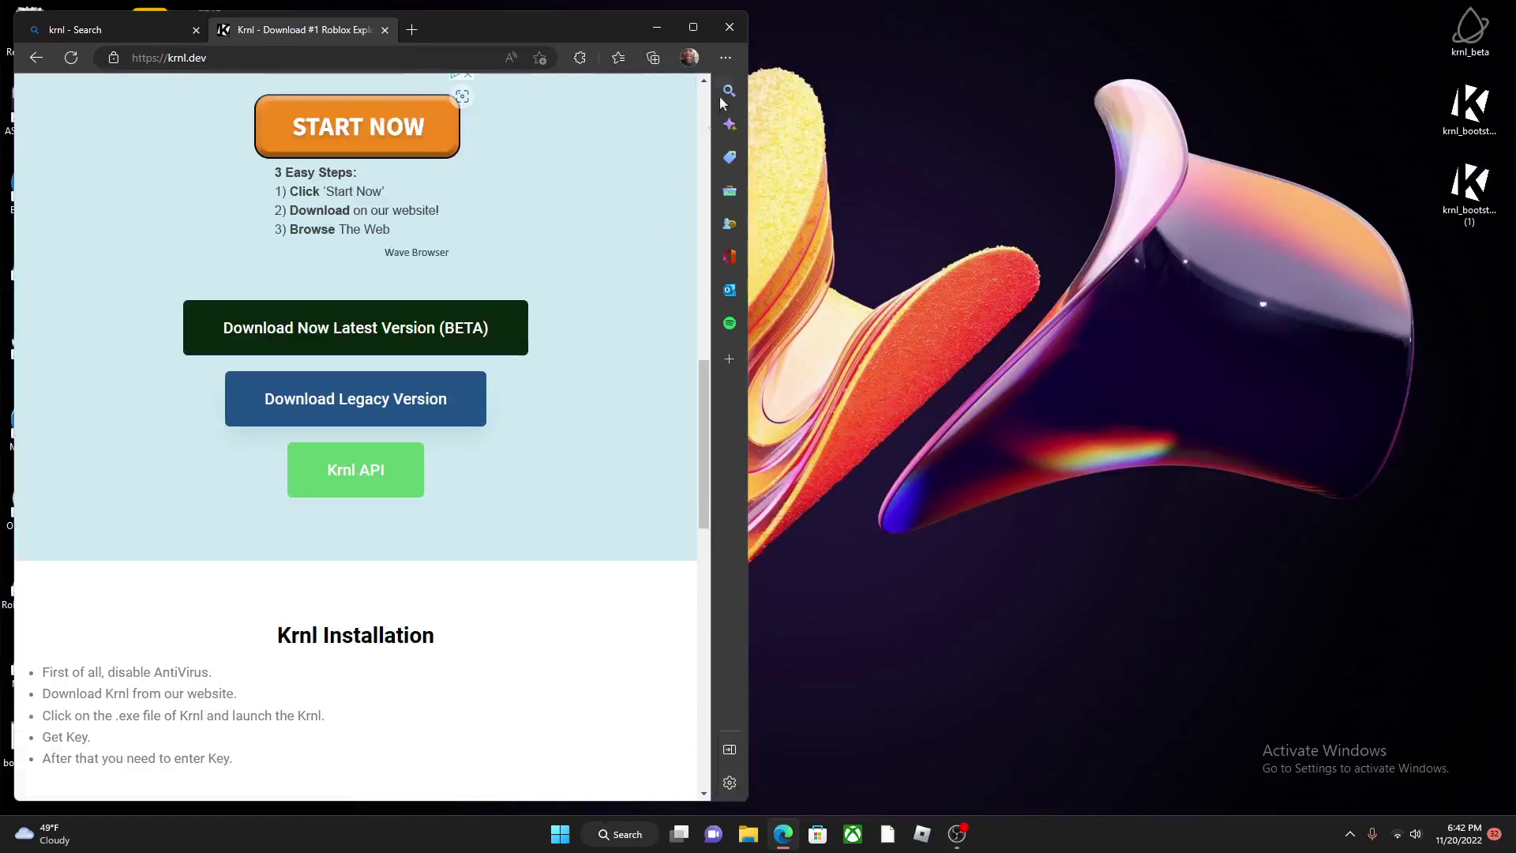
{"action": "left_click", "coordinate": [725, 58]}
{"action": "left_click", "coordinate": [598, 270]}
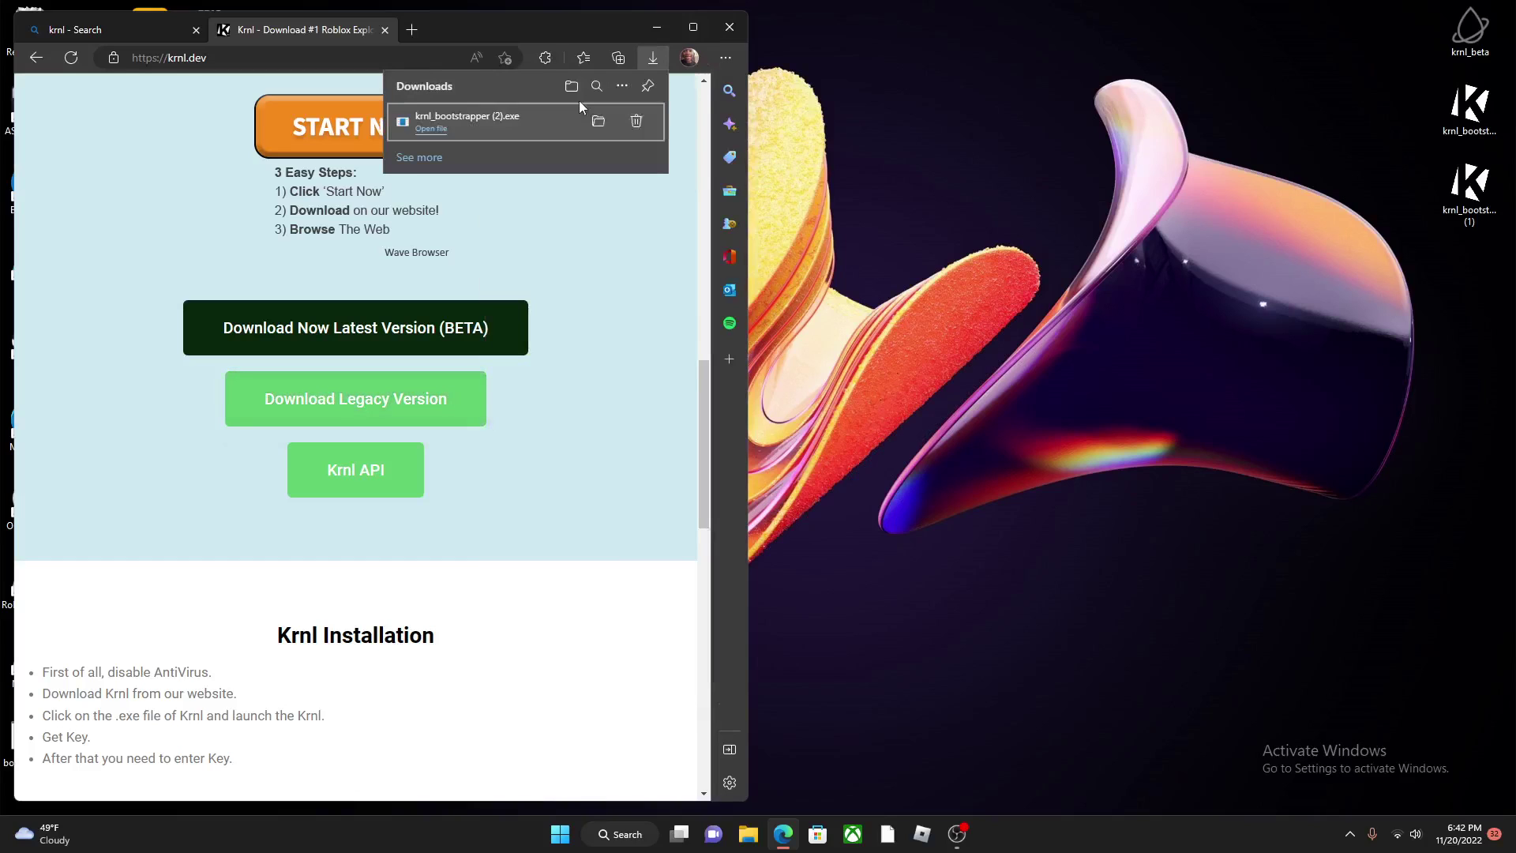
{"action": "mouse_move", "coordinate": [544, 119]}
{"action": "left_mouse_down"}
{"action": "mouse_move", "coordinate": [1049, 196]}
{"action": "mouse_move", "coordinate": [929, 349]}
{"action": "mouse_move", "coordinate": [932, 583]}
{"action": "left_mouse_up"}
{"action": "left_click", "coordinate": [657, 27]}
Launch krnl_bootstrapper (2) from the desktop, hide KRNL, and start a new Edge tab.
{"action": "double_click", "coordinate": [935, 582]}
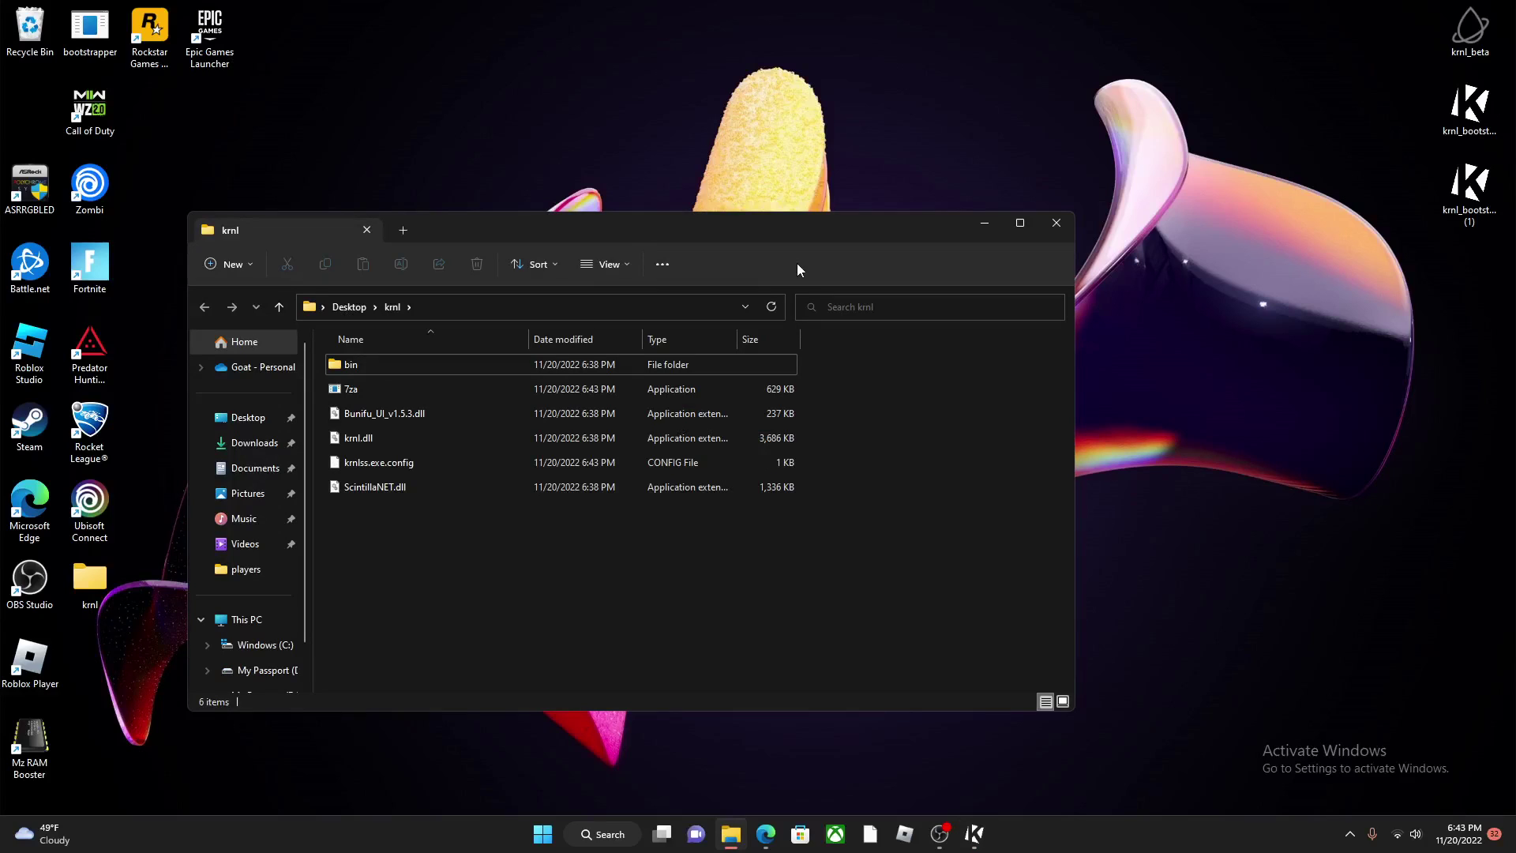
{"action": "left_click", "coordinate": [987, 224]}
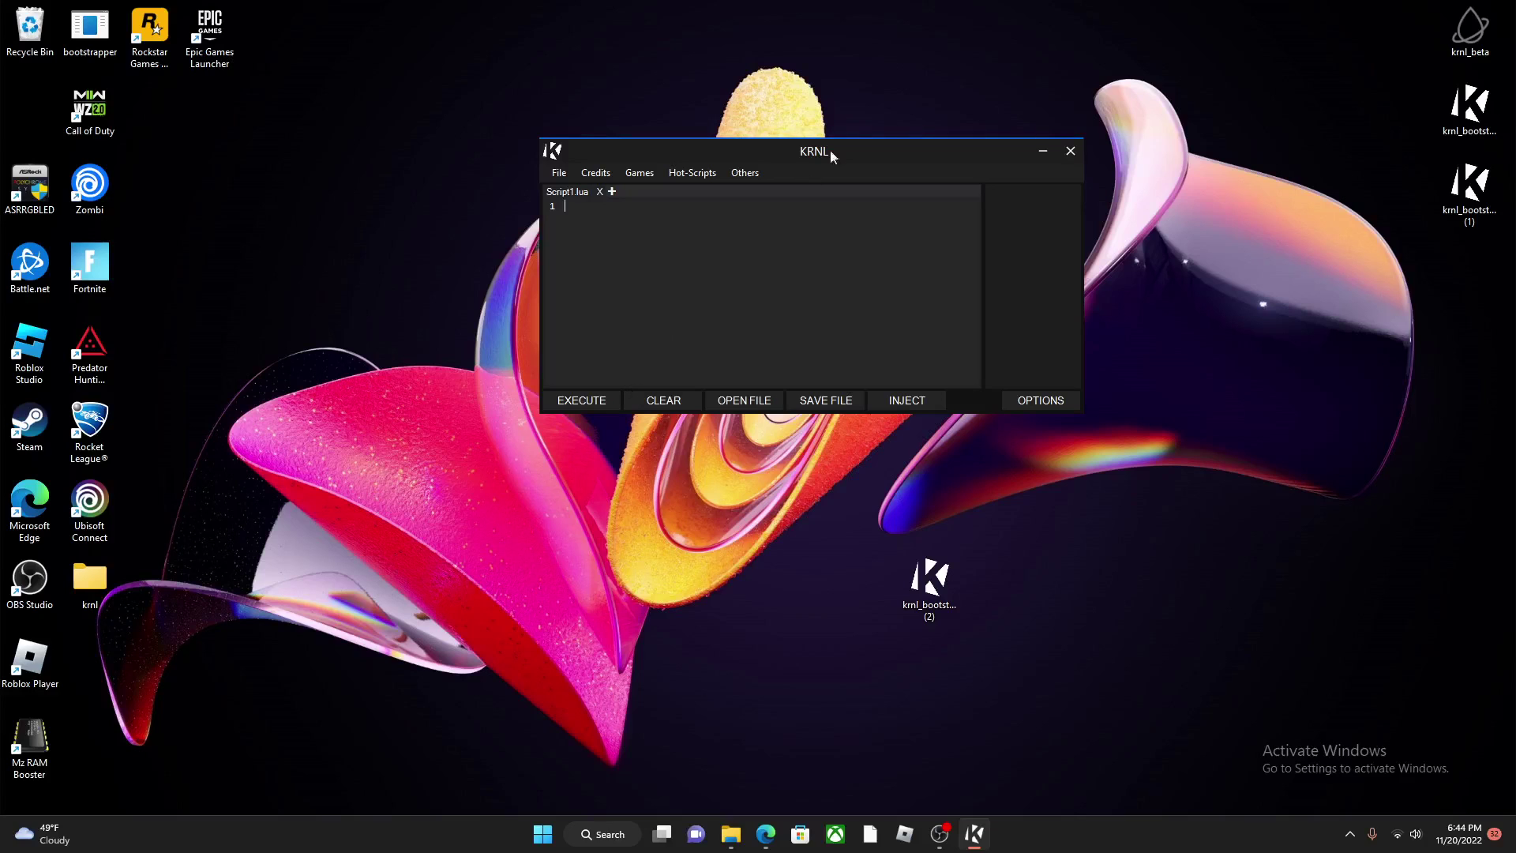
{"action": "left_click", "coordinate": [1070, 150]}
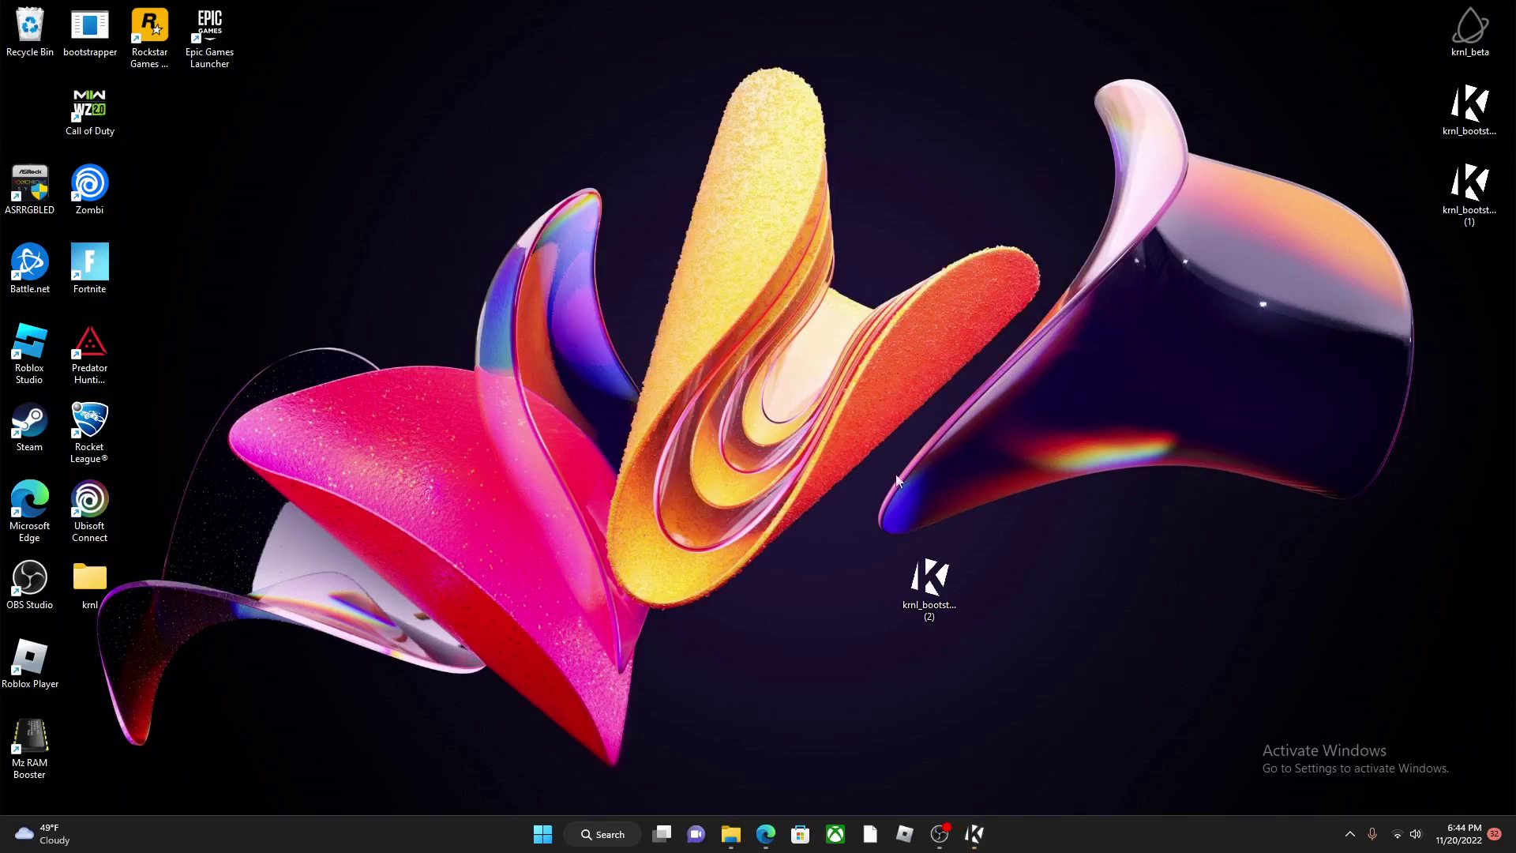
{"action": "left_click", "coordinate": [765, 834]}
Go to linkvertise.com and search the site for 'krnl key'.
{"action": "left_click", "coordinate": [770, 125]}
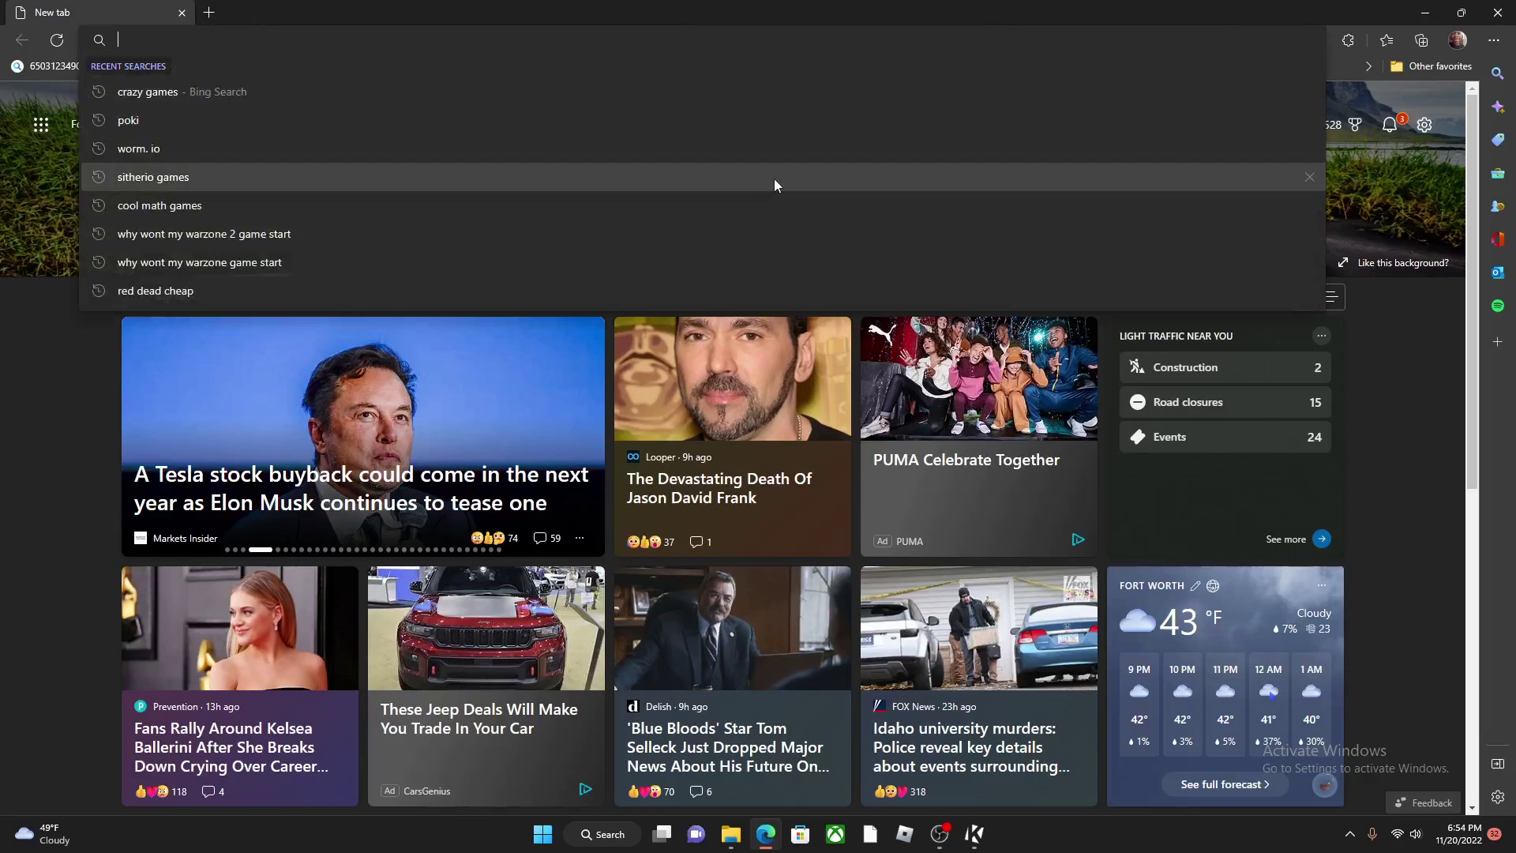
{"action": "type", "text": "link"}
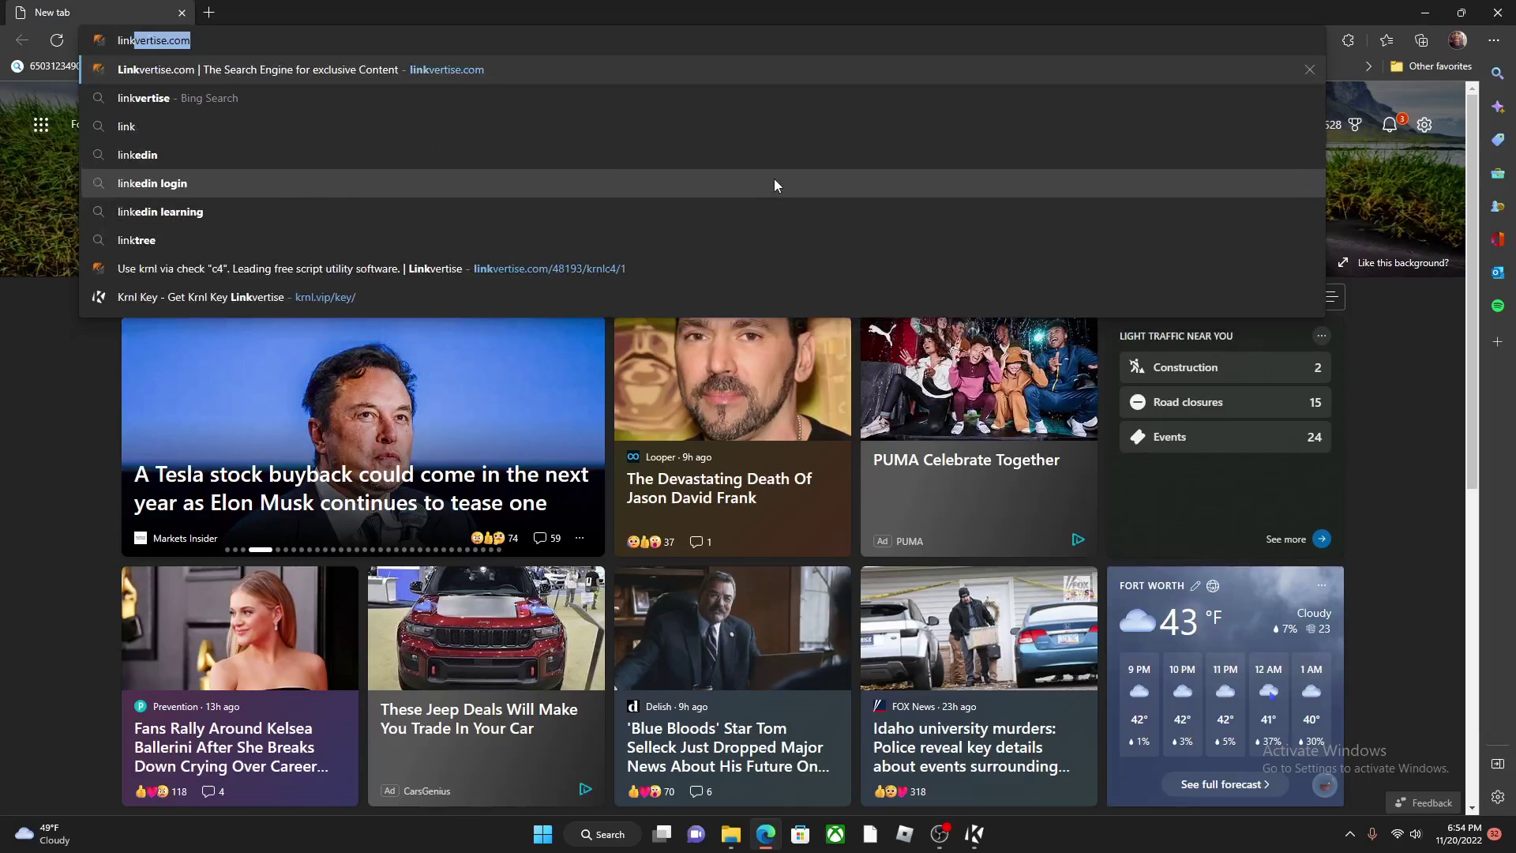
{"action": "type", "text": "vertise"}
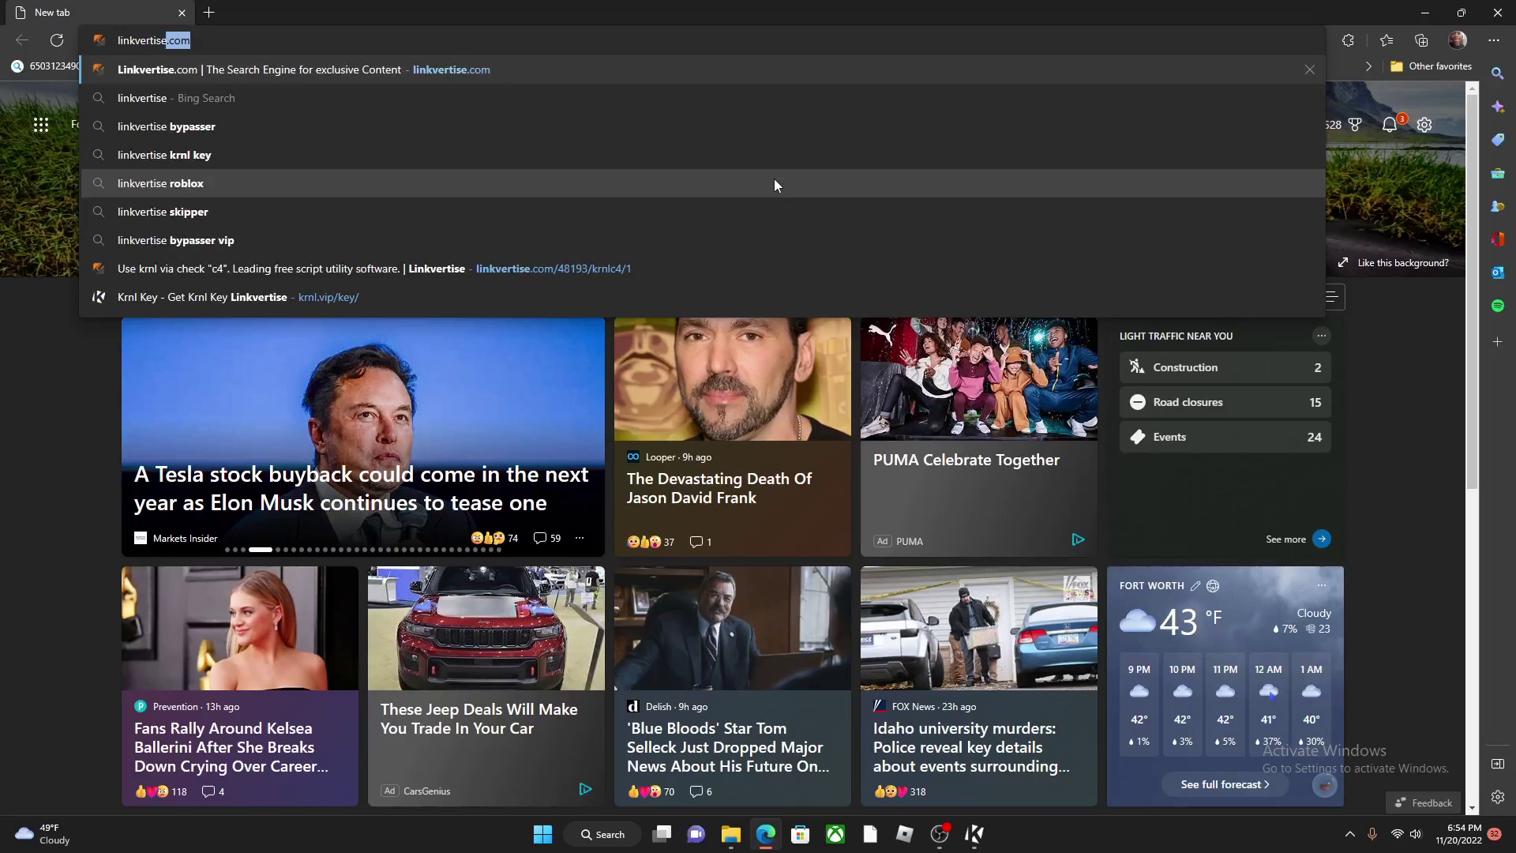
{"action": "type", "text": ".com"}
{"action": "key", "text": "Return"}
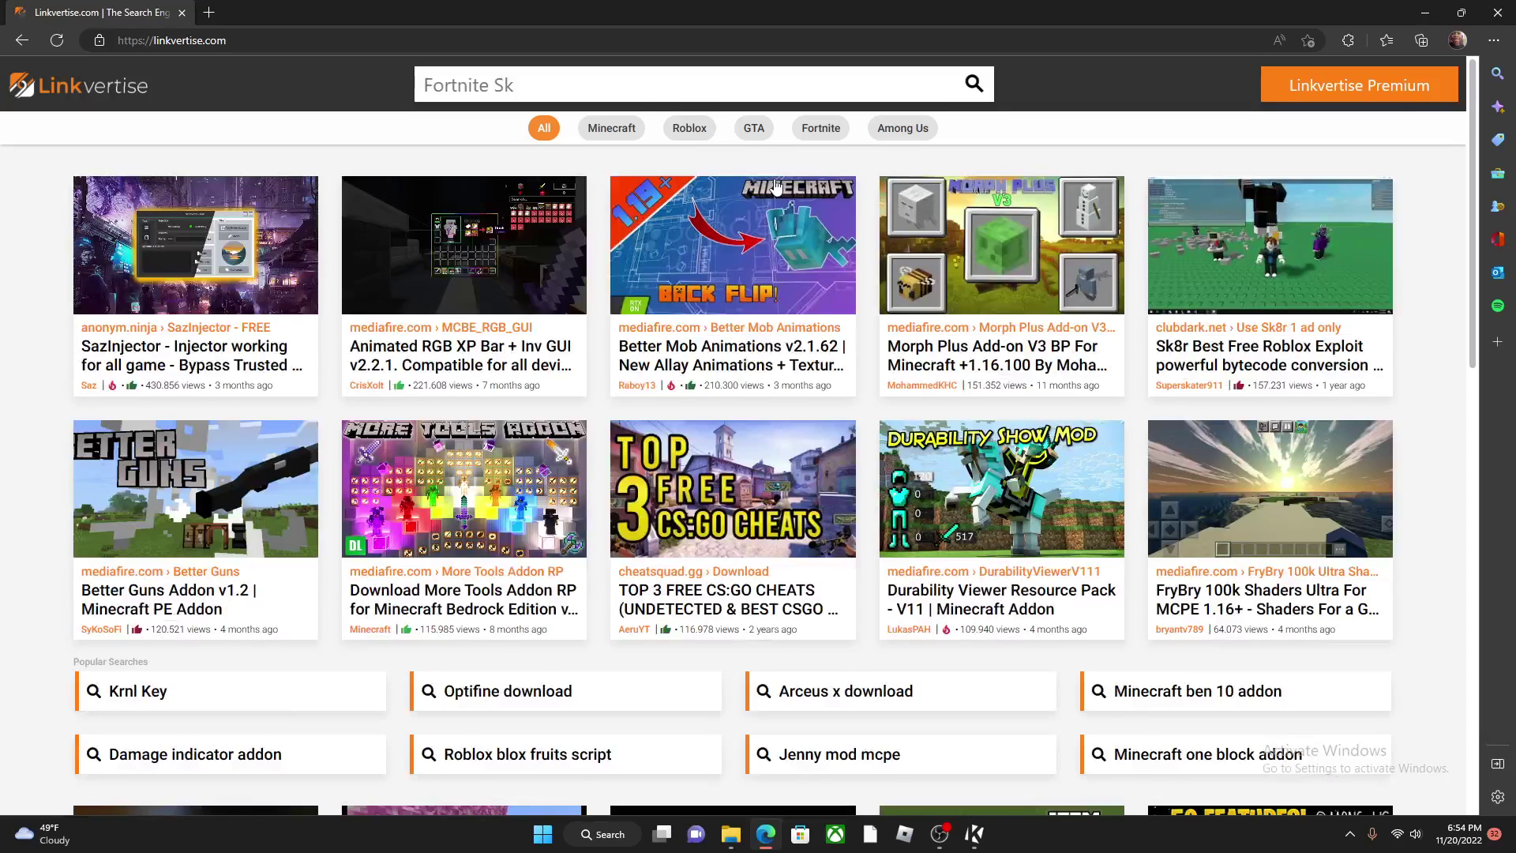
{"action": "left_click", "coordinate": [688, 73]}
{"action": "type", "text": "k"}
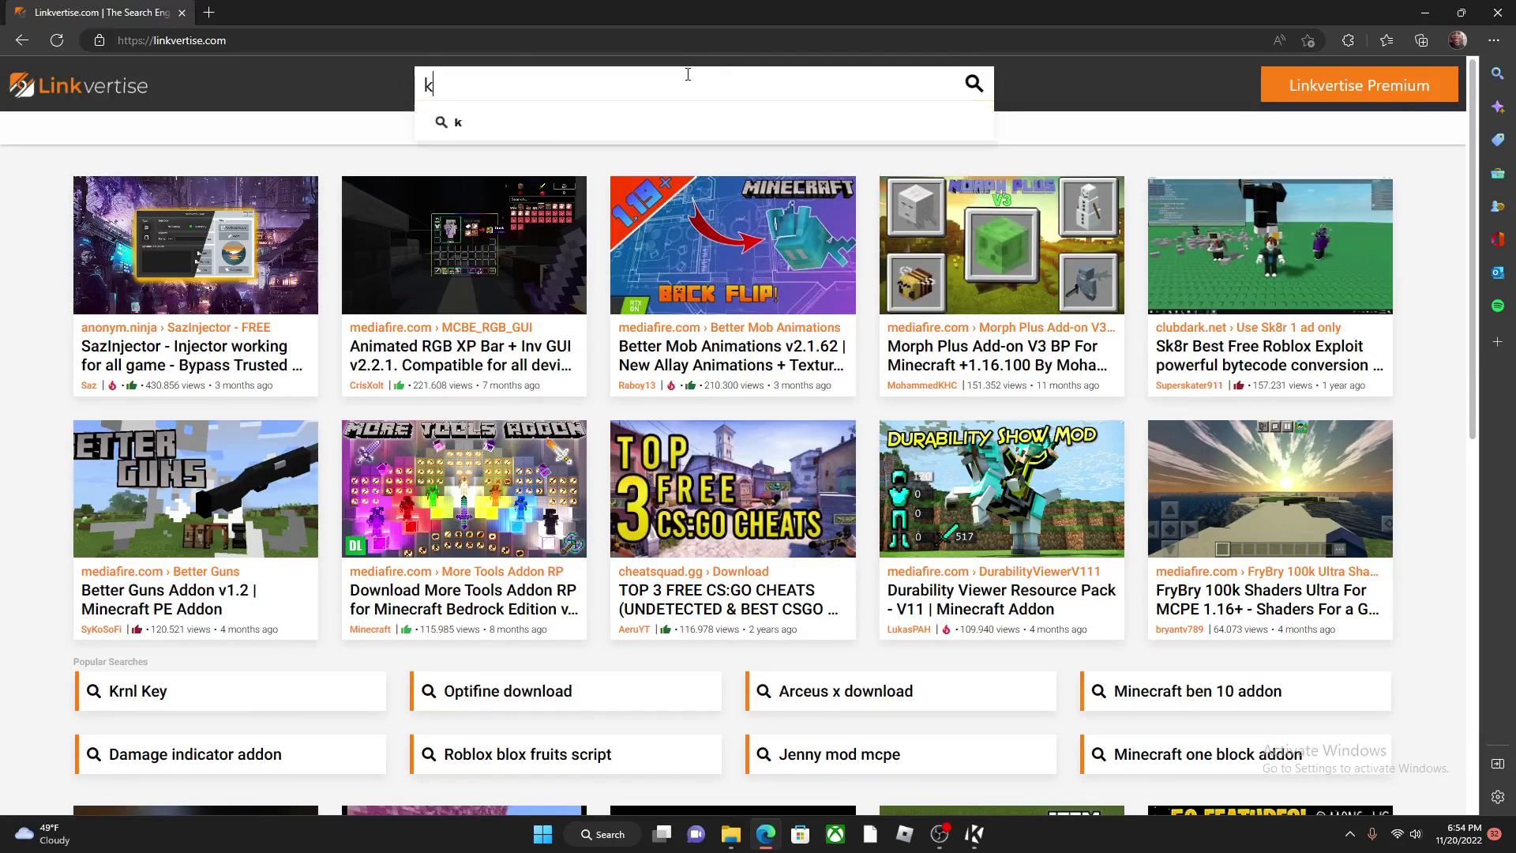
{"action": "type", "text": "rnl key"}
{"action": "key", "text": "Return"}
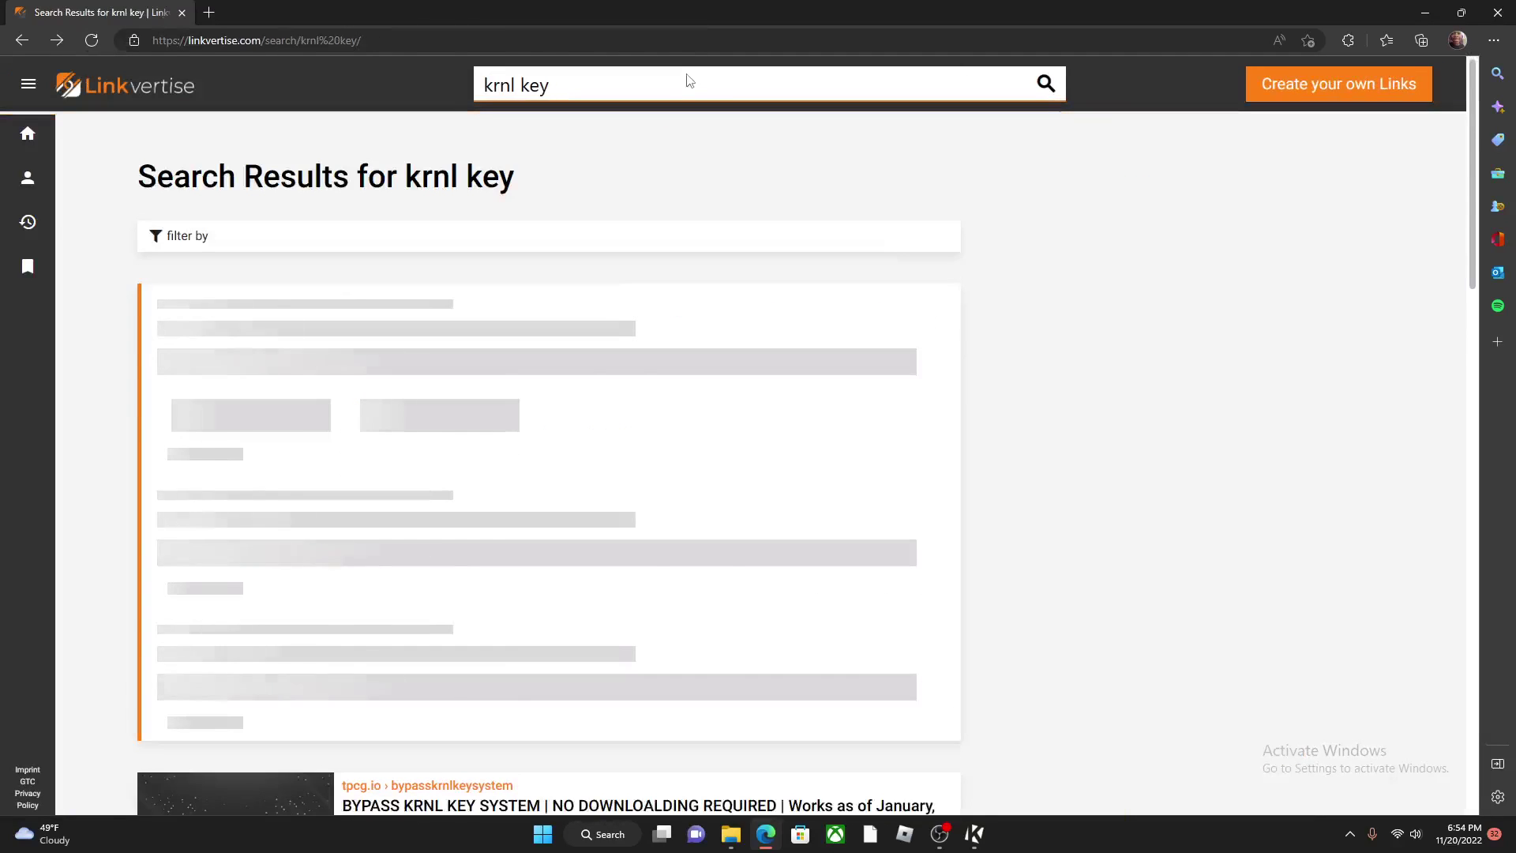
{"action": "scroll", "coordinate": [399, 392], "scroll_direction": "down", "scroll_amount": 2}
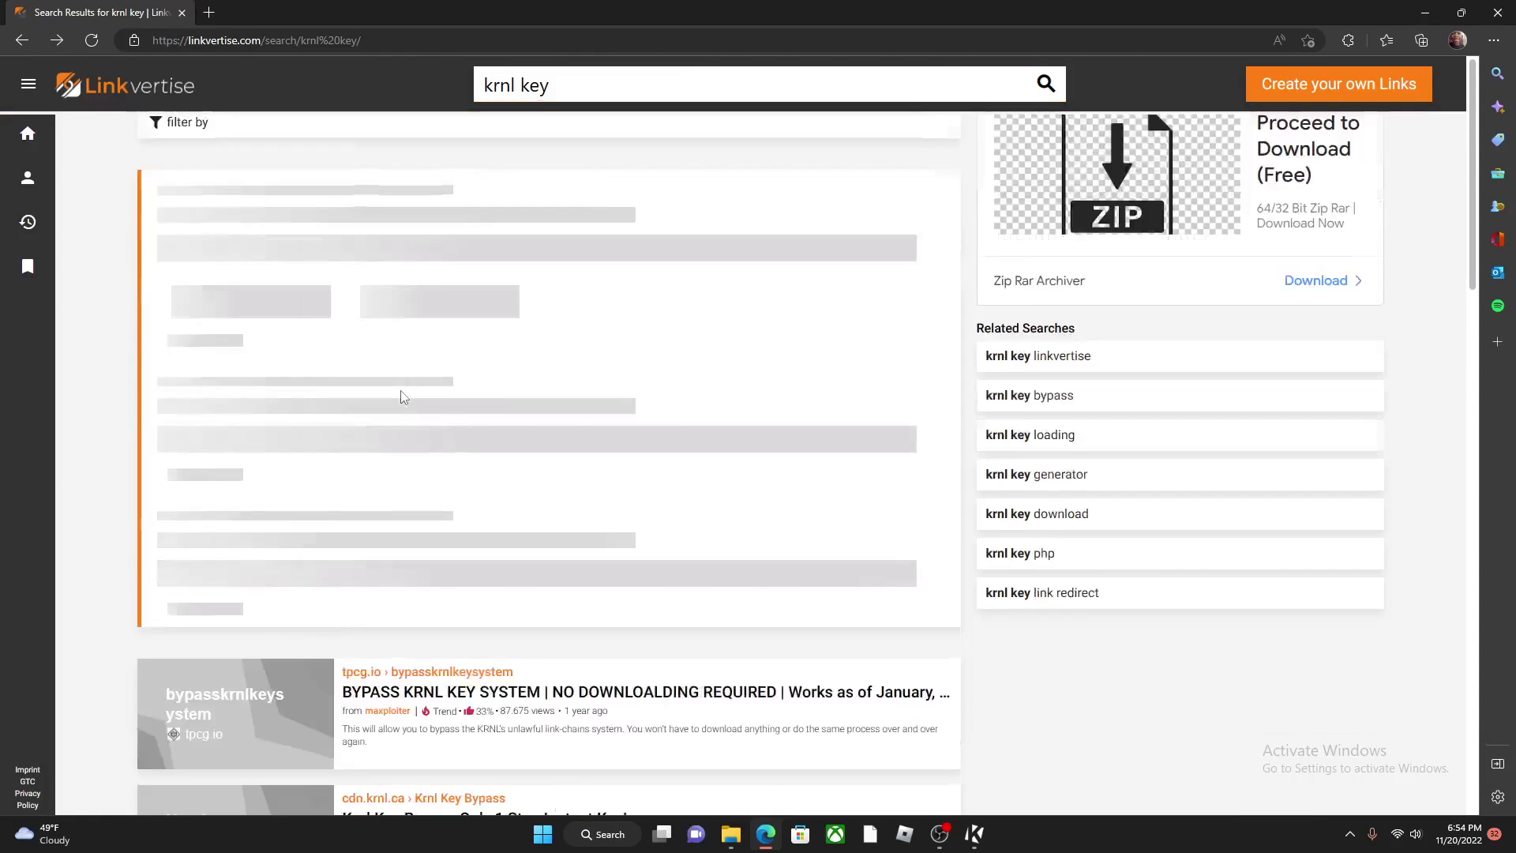
{"action": "scroll", "coordinate": [400, 396], "scroll_direction": "down", "scroll_amount": 1}
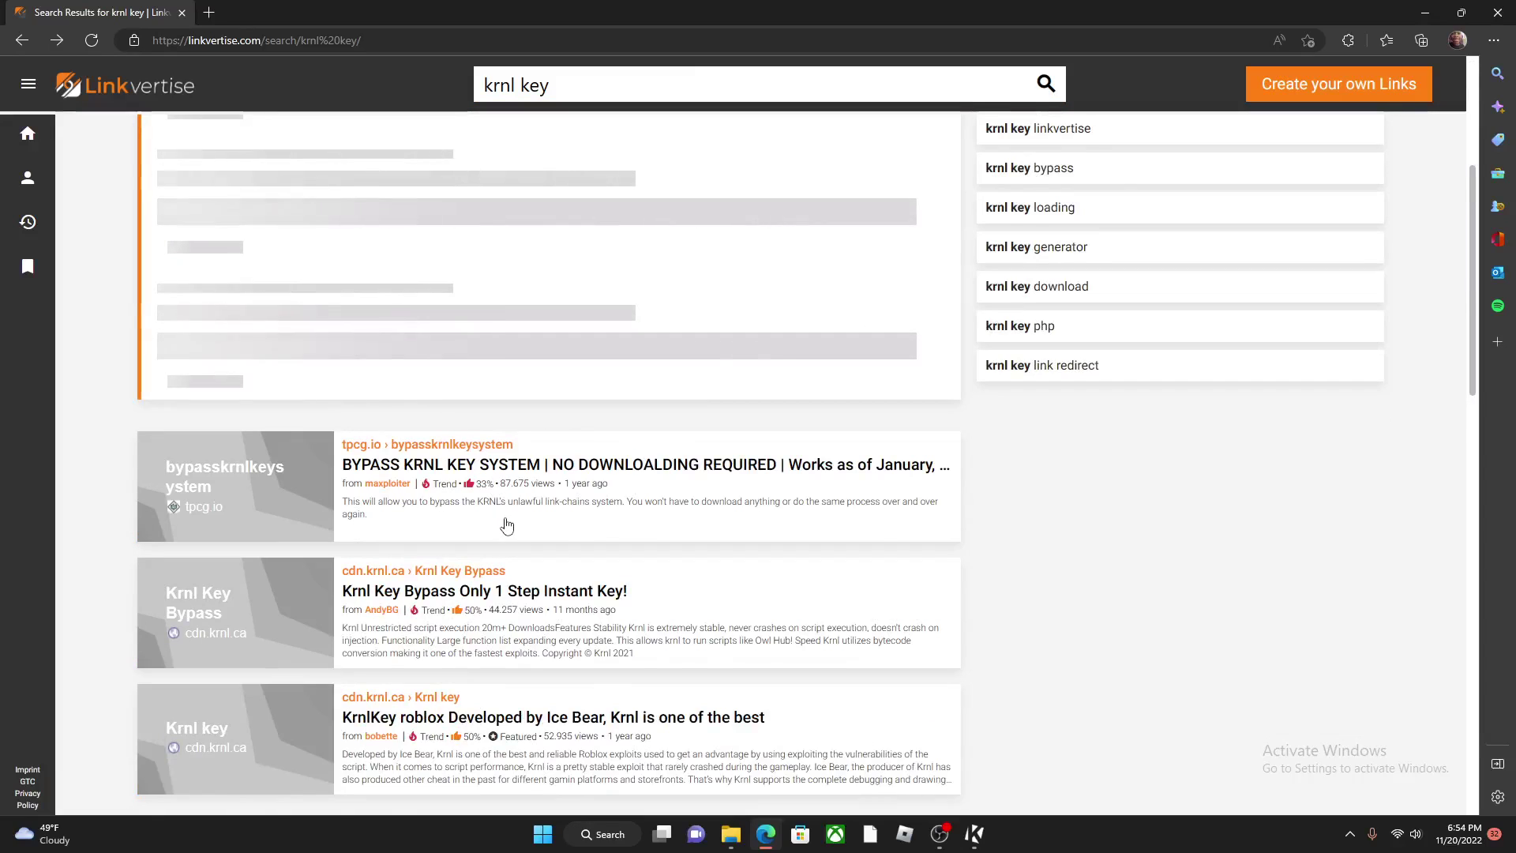
{"action": "scroll", "coordinate": [505, 524], "scroll_direction": "down", "scroll_amount": 1}
{"action": "scroll", "coordinate": [503, 528], "scroll_direction": "down", "scroll_amount": 4}
{"action": "scroll", "coordinate": [500, 532], "scroll_direction": "down", "scroll_amount": 3}
{"action": "scroll", "coordinate": [501, 532], "scroll_direction": "down", "scroll_amount": 1}
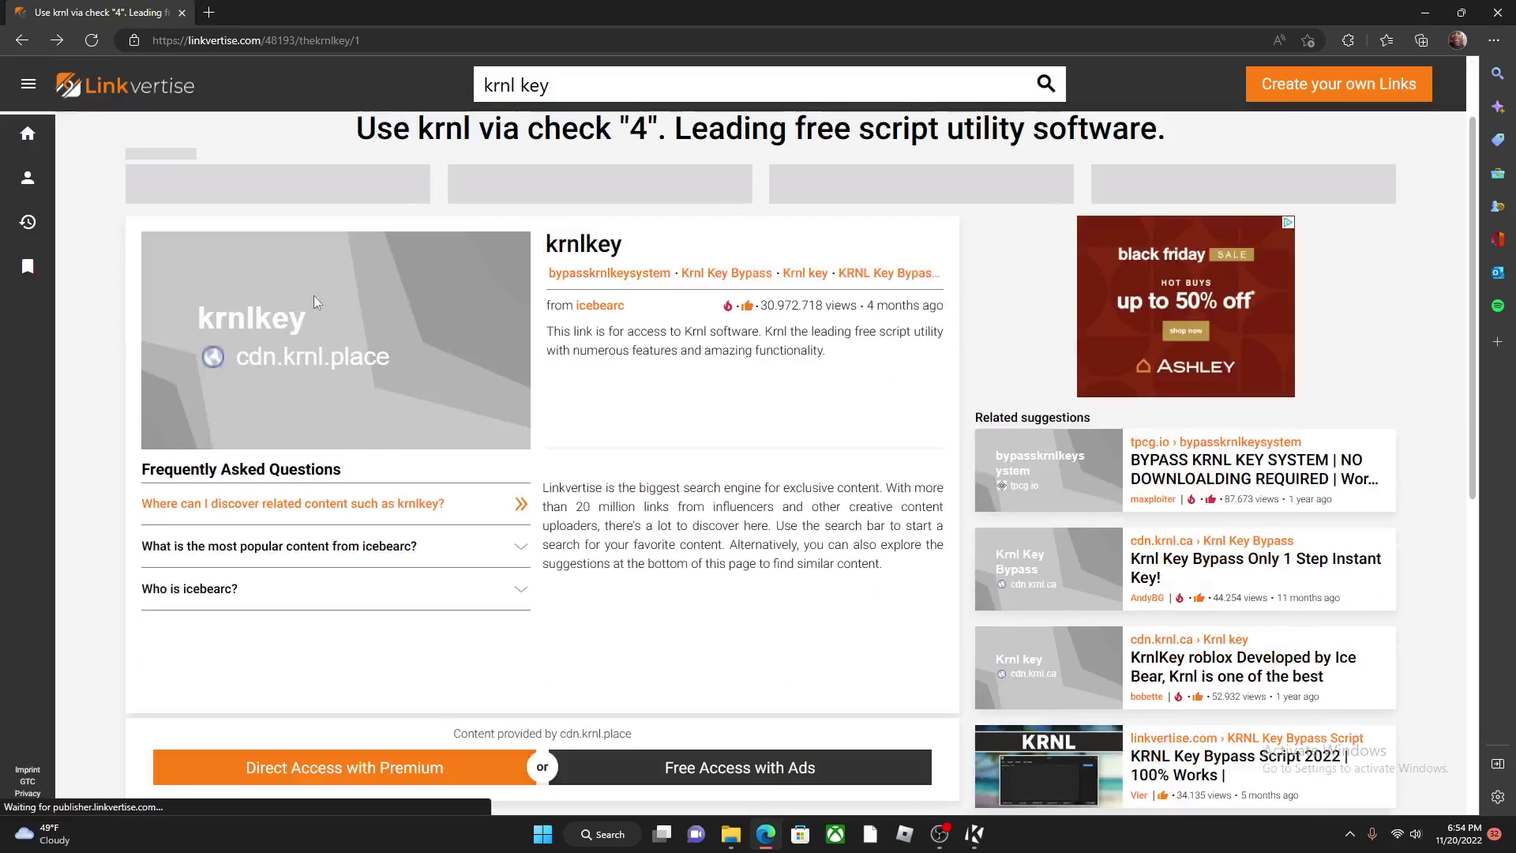
{"action": "scroll", "coordinate": [483, 443], "scroll_direction": "down", "scroll_amount": 1}
{"action": "scroll", "coordinate": [484, 443], "scroll_direction": "down", "scroll_amount": 1}
Choose Free Access with Ads, close the articles popup, and open the Opera GX step.
{"action": "left_click", "coordinate": [667, 541]}
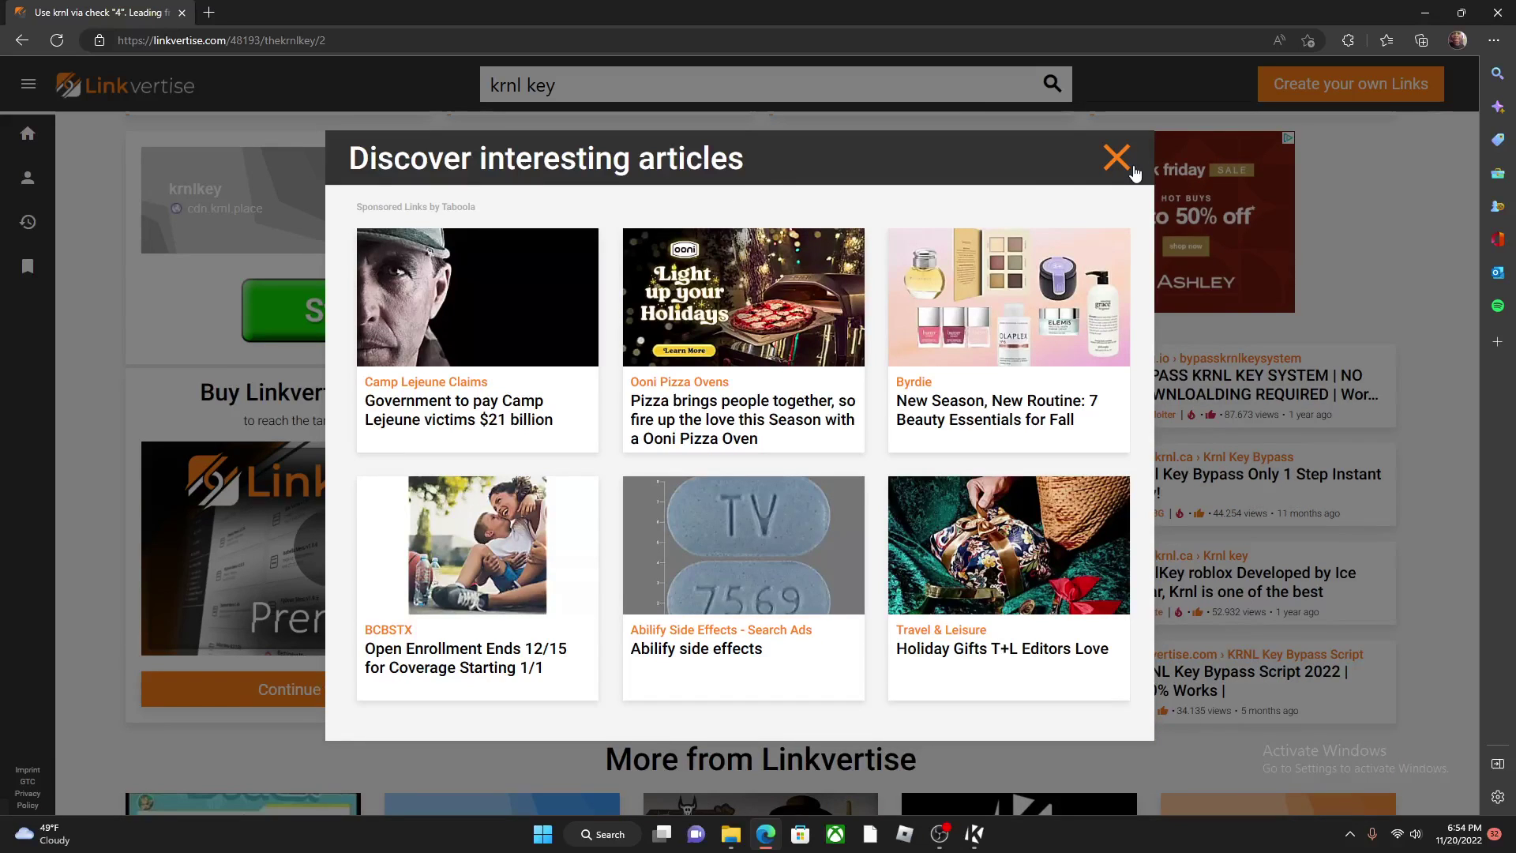
{"action": "left_click", "coordinate": [1118, 159]}
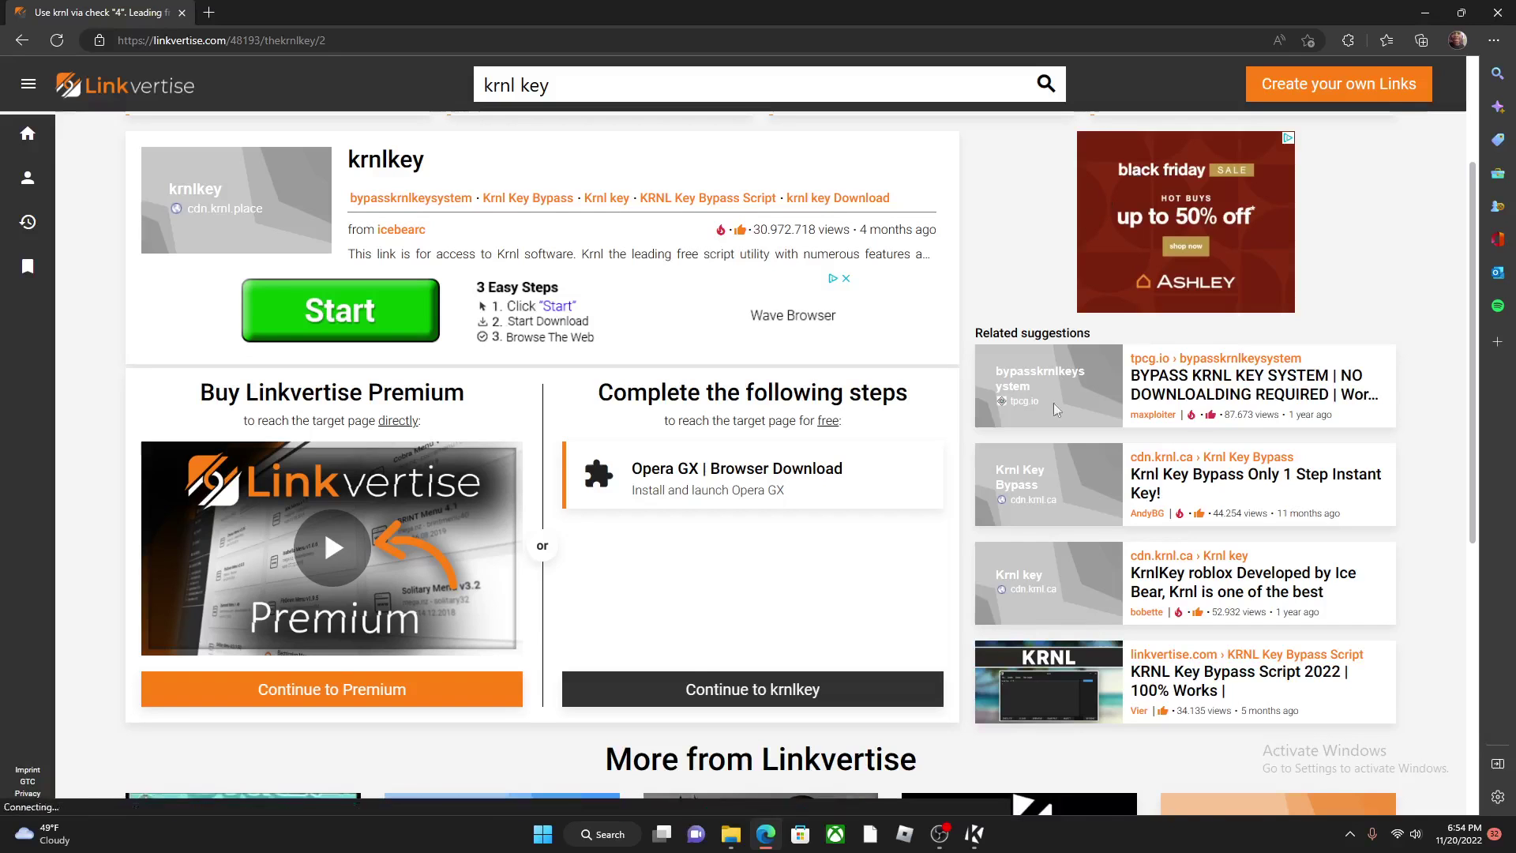
{"action": "left_click", "coordinate": [789, 489]}
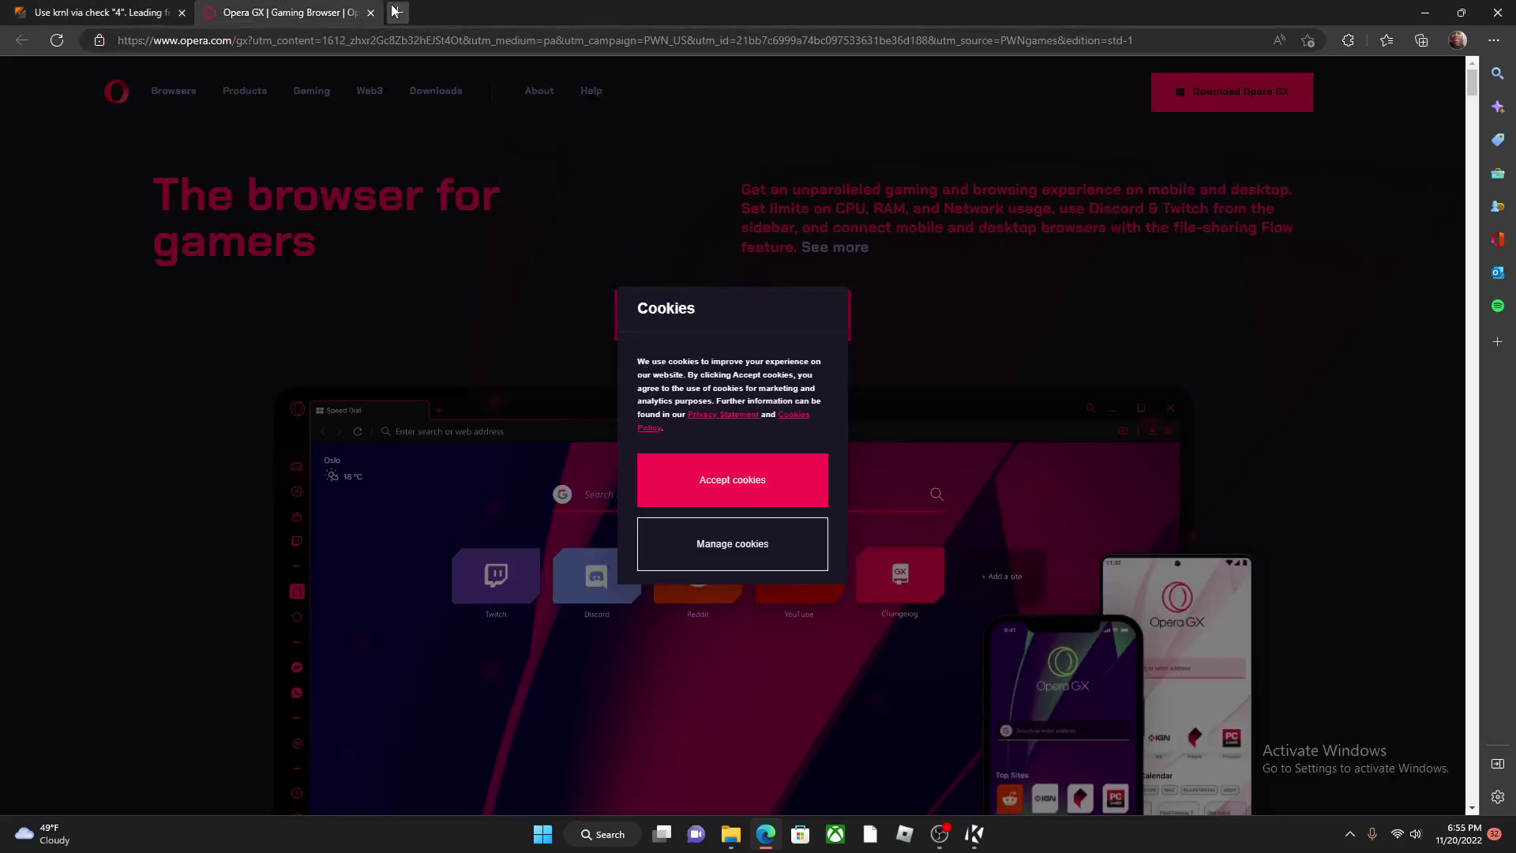
Choose Free Access with Ads again and start the first sponsored Opera GX task.
{"action": "left_click", "coordinate": [370, 13]}
{"action": "scroll", "coordinate": [846, 474], "scroll_direction": "down", "scroll_amount": 2}
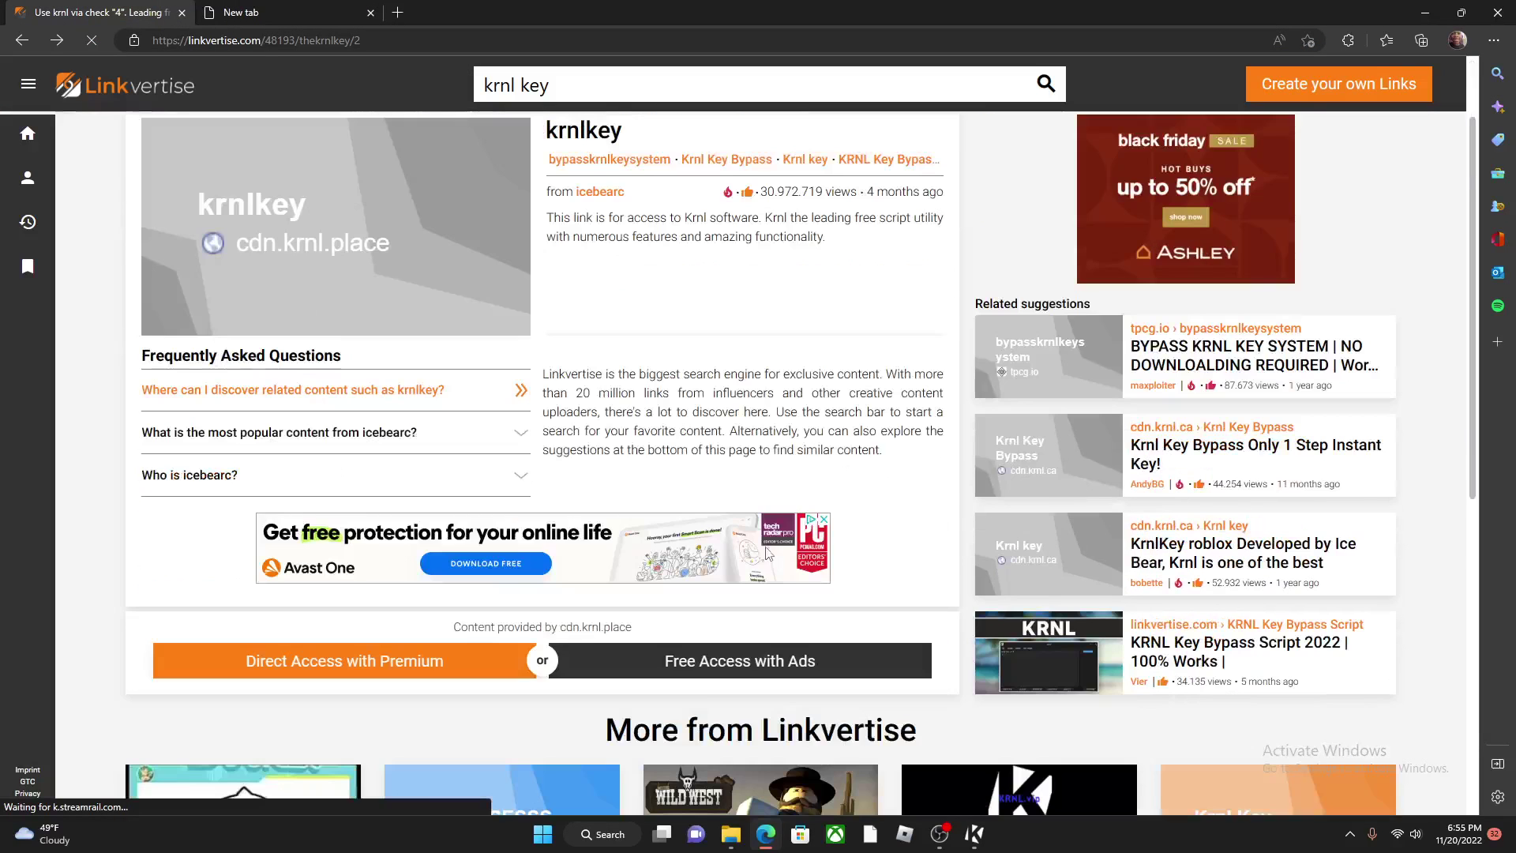
{"action": "left_click", "coordinate": [803, 566]}
{"action": "left_click", "coordinate": [779, 474]}
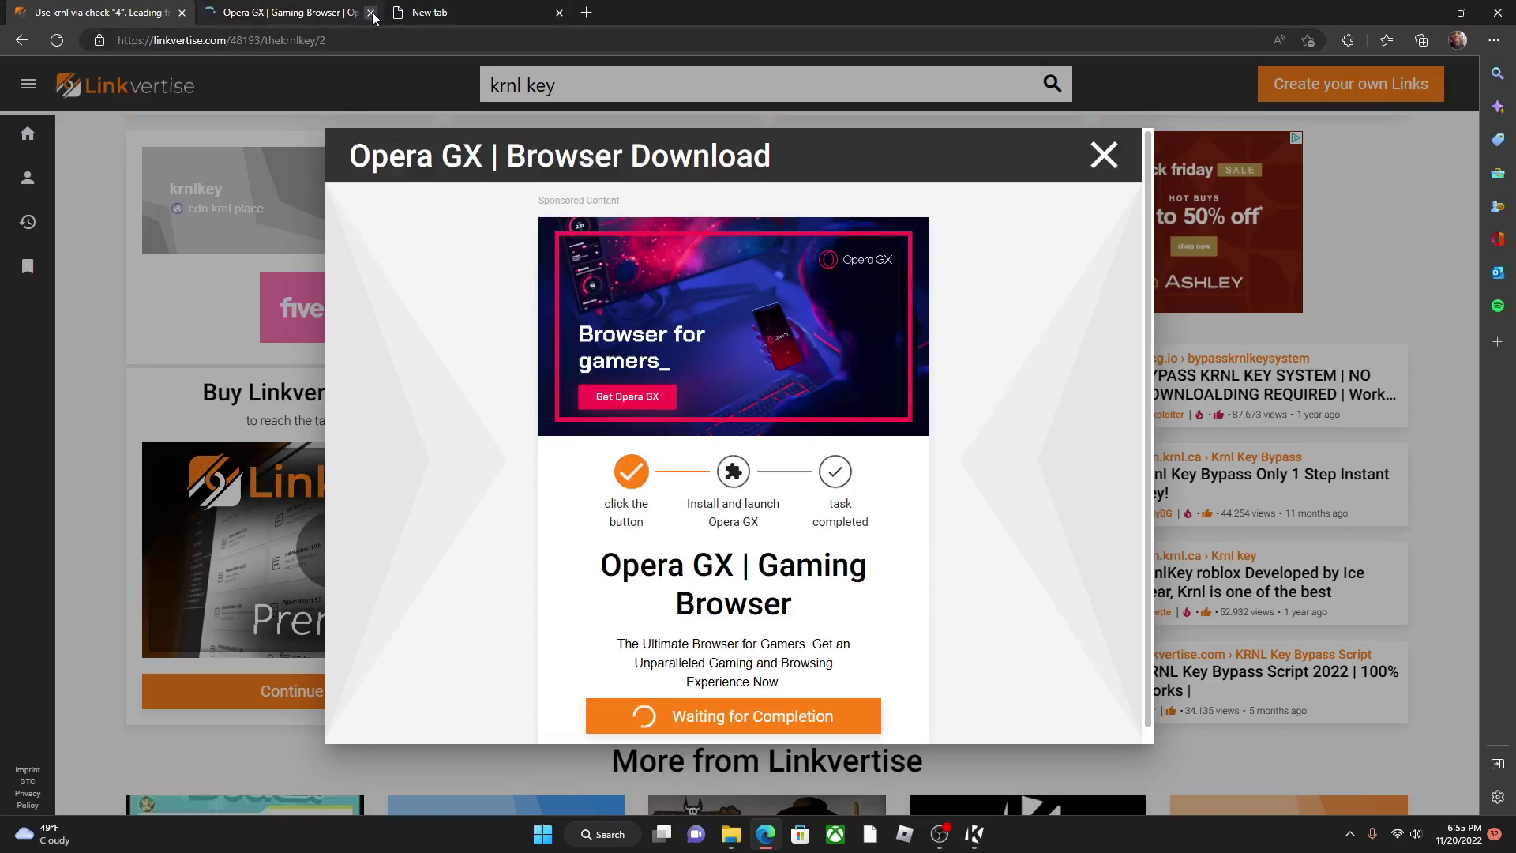
{"action": "left_click", "coordinate": [371, 12]}
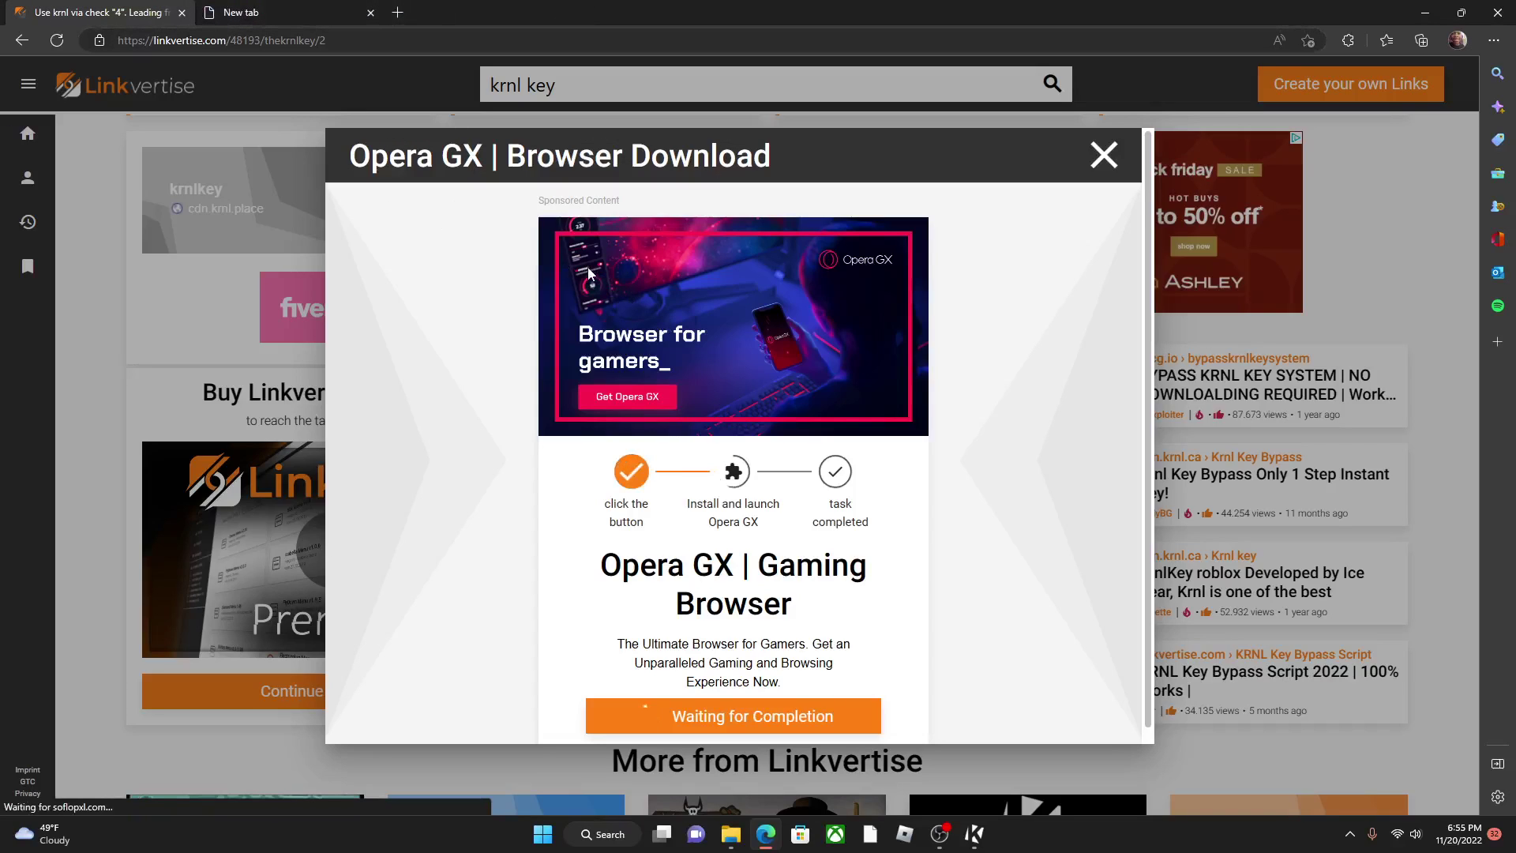
Search for 'opera gx' in the new tab and open the suggestion.
{"action": "left_click", "coordinate": [344, 12]}
{"action": "type", "text": "opr"}
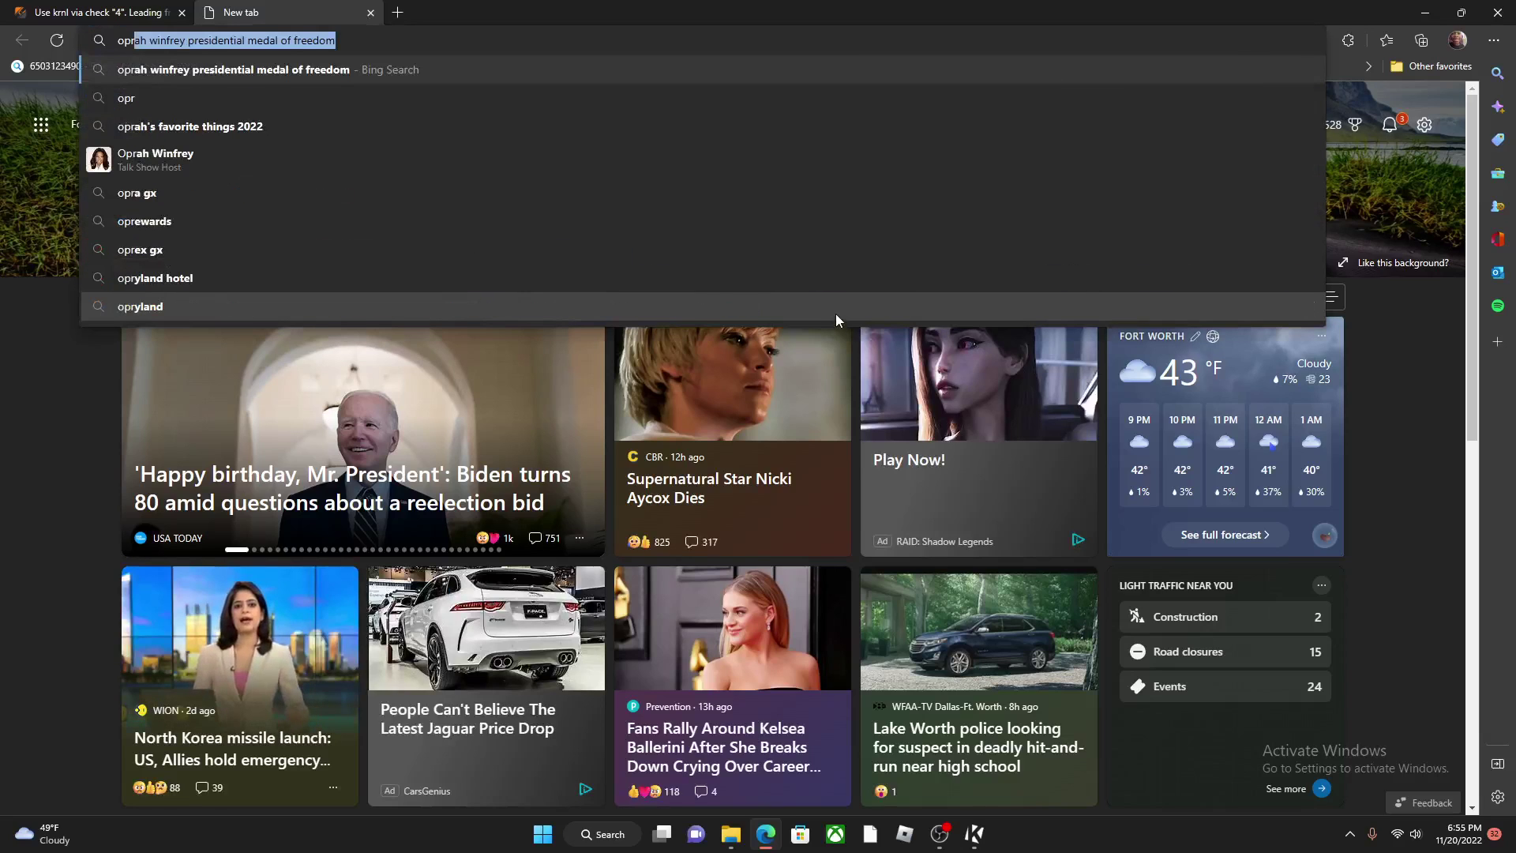
{"action": "left_click", "coordinate": [88, 12]}
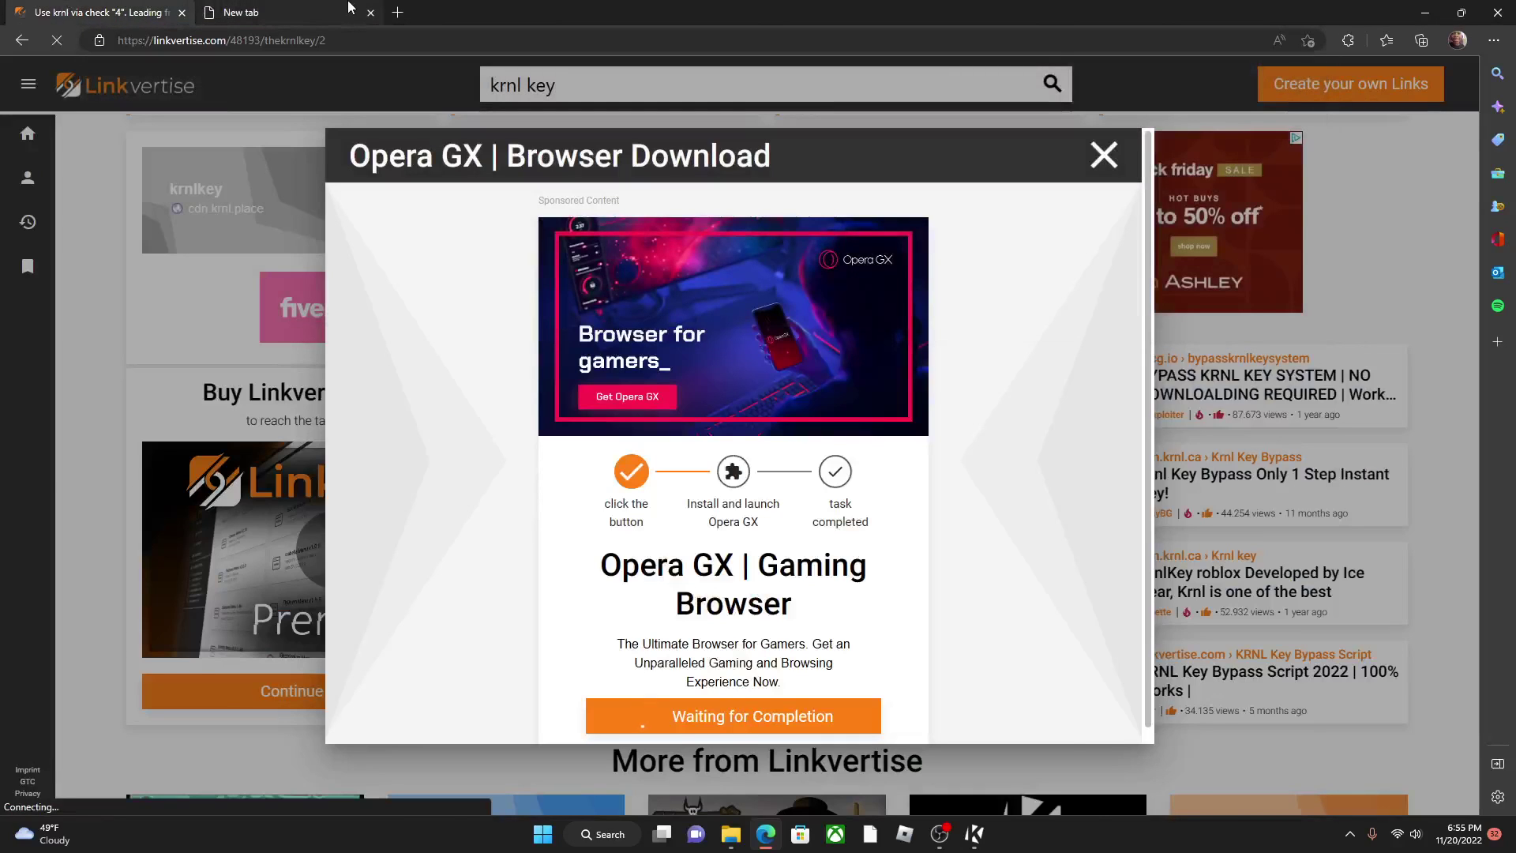
{"action": "left_click", "coordinate": [346, 13]}
{"action": "type", "text": "oprer"}
{"action": "key", "text": "BackSpace"}
{"action": "key", "text": "BackSpace"}
{"action": "key", "text": "BackSpace"}
{"action": "type", "text": "era"}
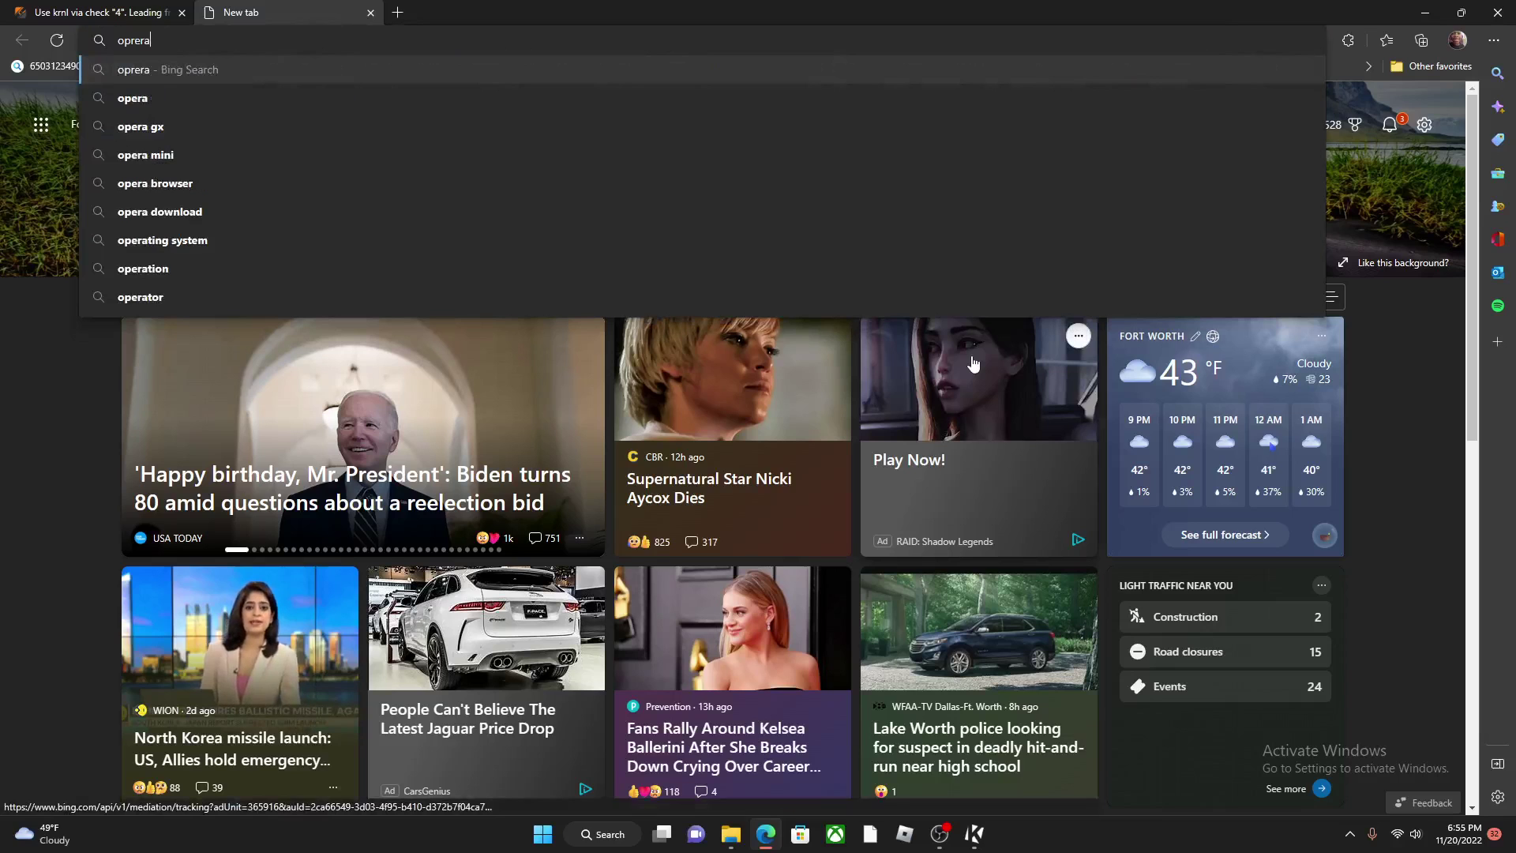
{"action": "left_click", "coordinate": [179, 100]}
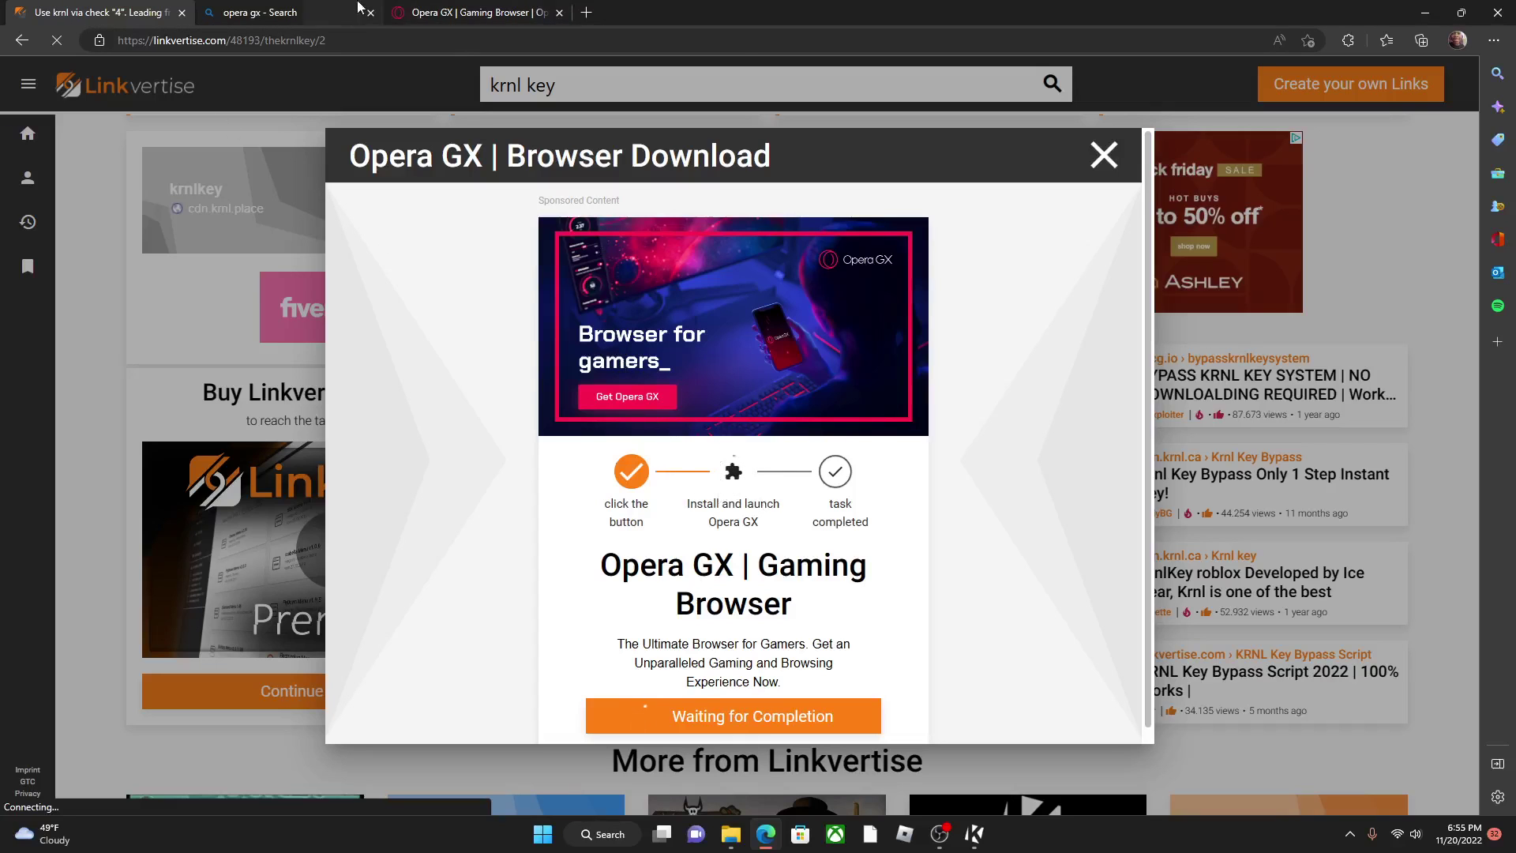
Visit the Opera GX page until step two completes, then continue to the Krnl key page.
{"action": "left_click_drag", "start_coordinate": [284, 13], "coordinate": [474, 12]}
{"action": "left_click", "coordinate": [229, 20]}
{"action": "left_click", "coordinate": [36, 12]}
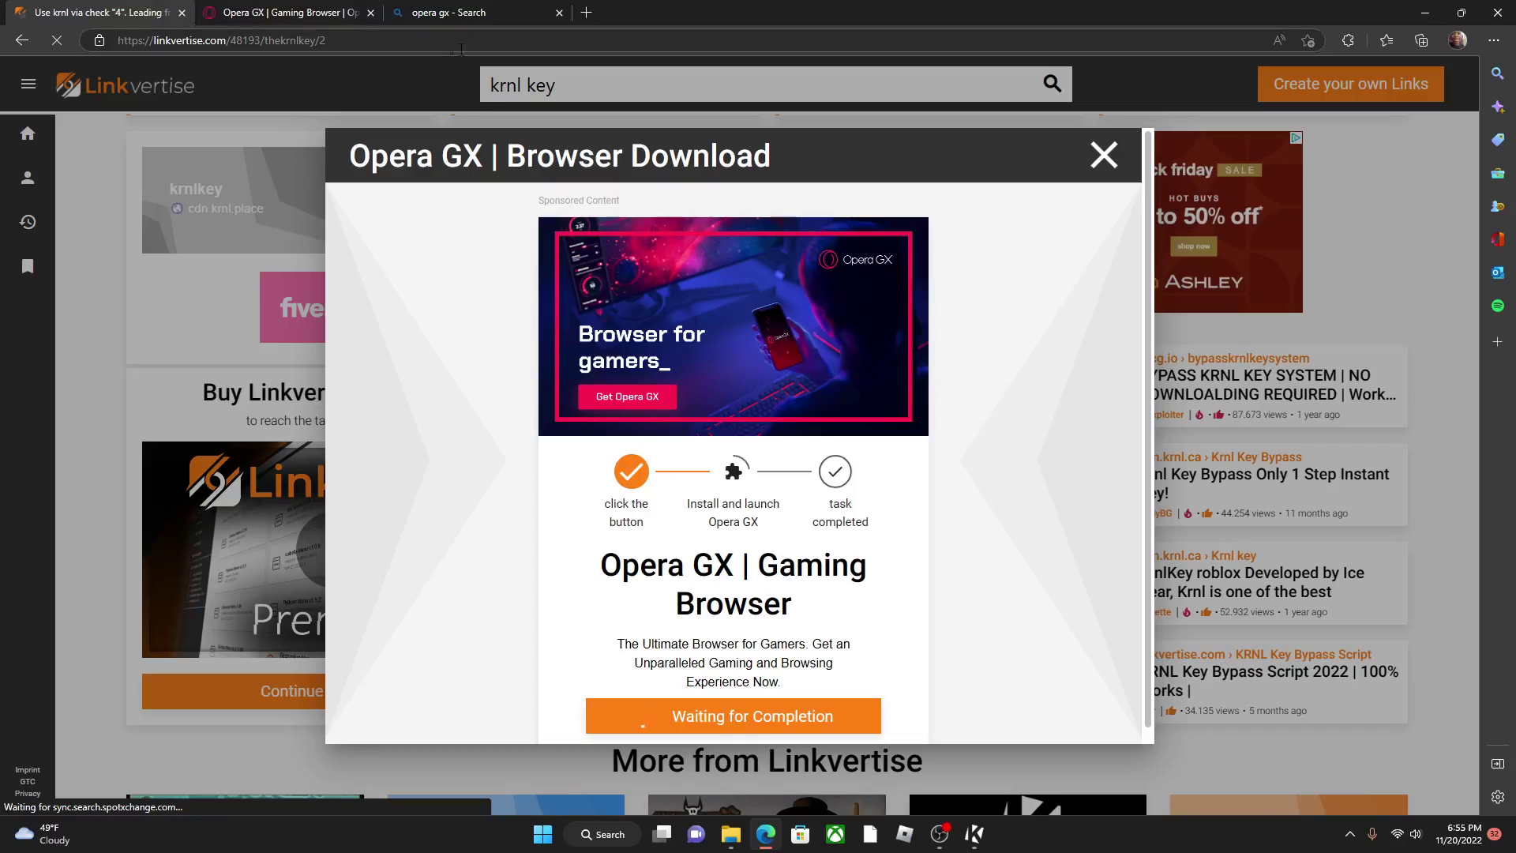
{"action": "left_click", "coordinate": [284, 11]}
{"action": "left_click", "coordinate": [782, 483]}
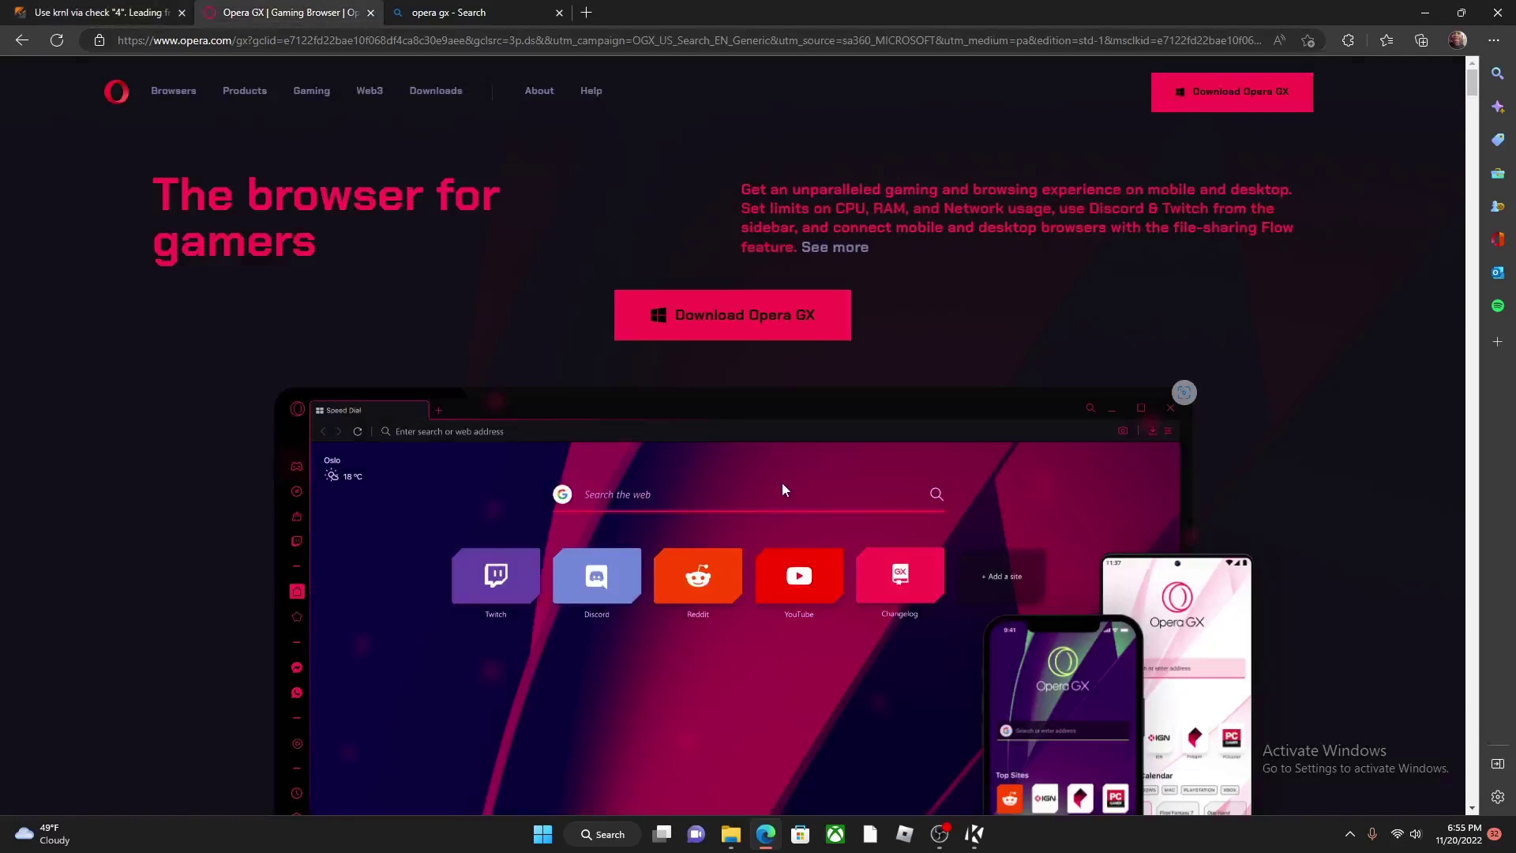
{"action": "left_click", "coordinate": [107, 11]}
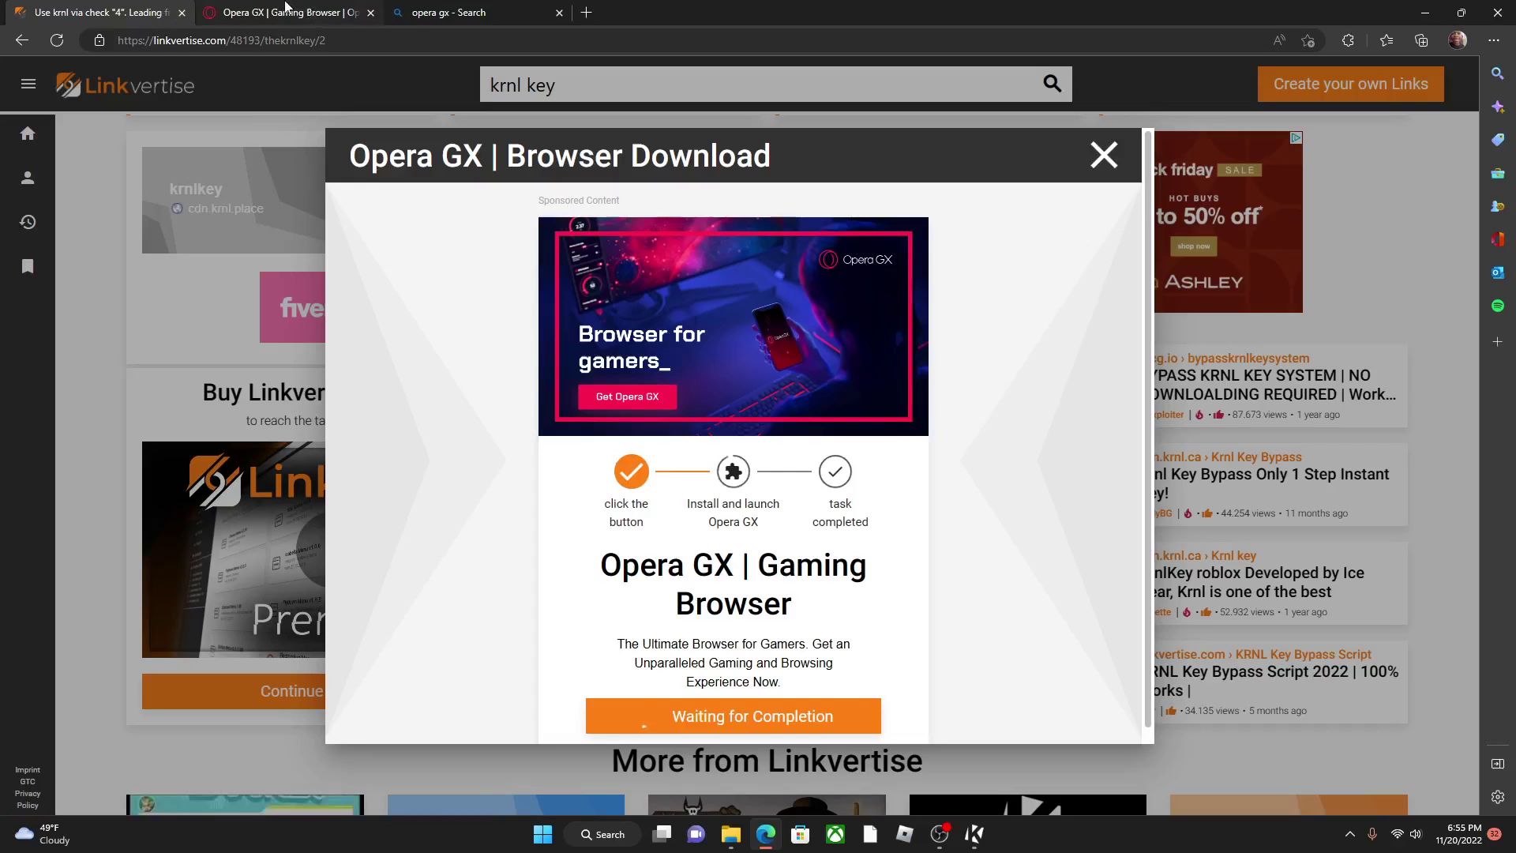
{"action": "mouse_move", "coordinate": [285, 12]}
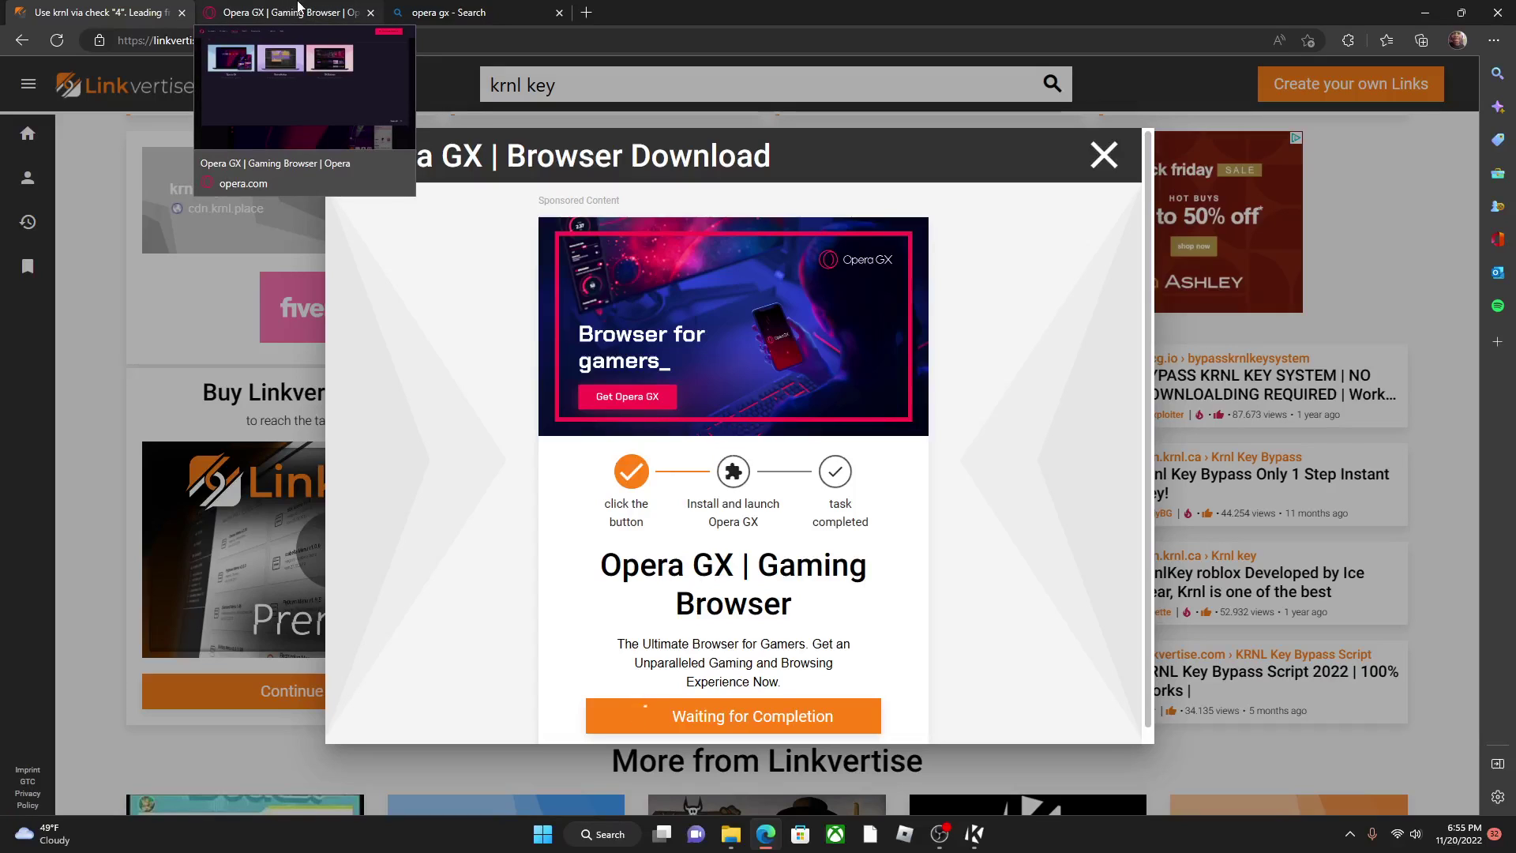
{"action": "left_click", "coordinate": [299, 11]}
{"action": "left_click", "coordinate": [77, 11]}
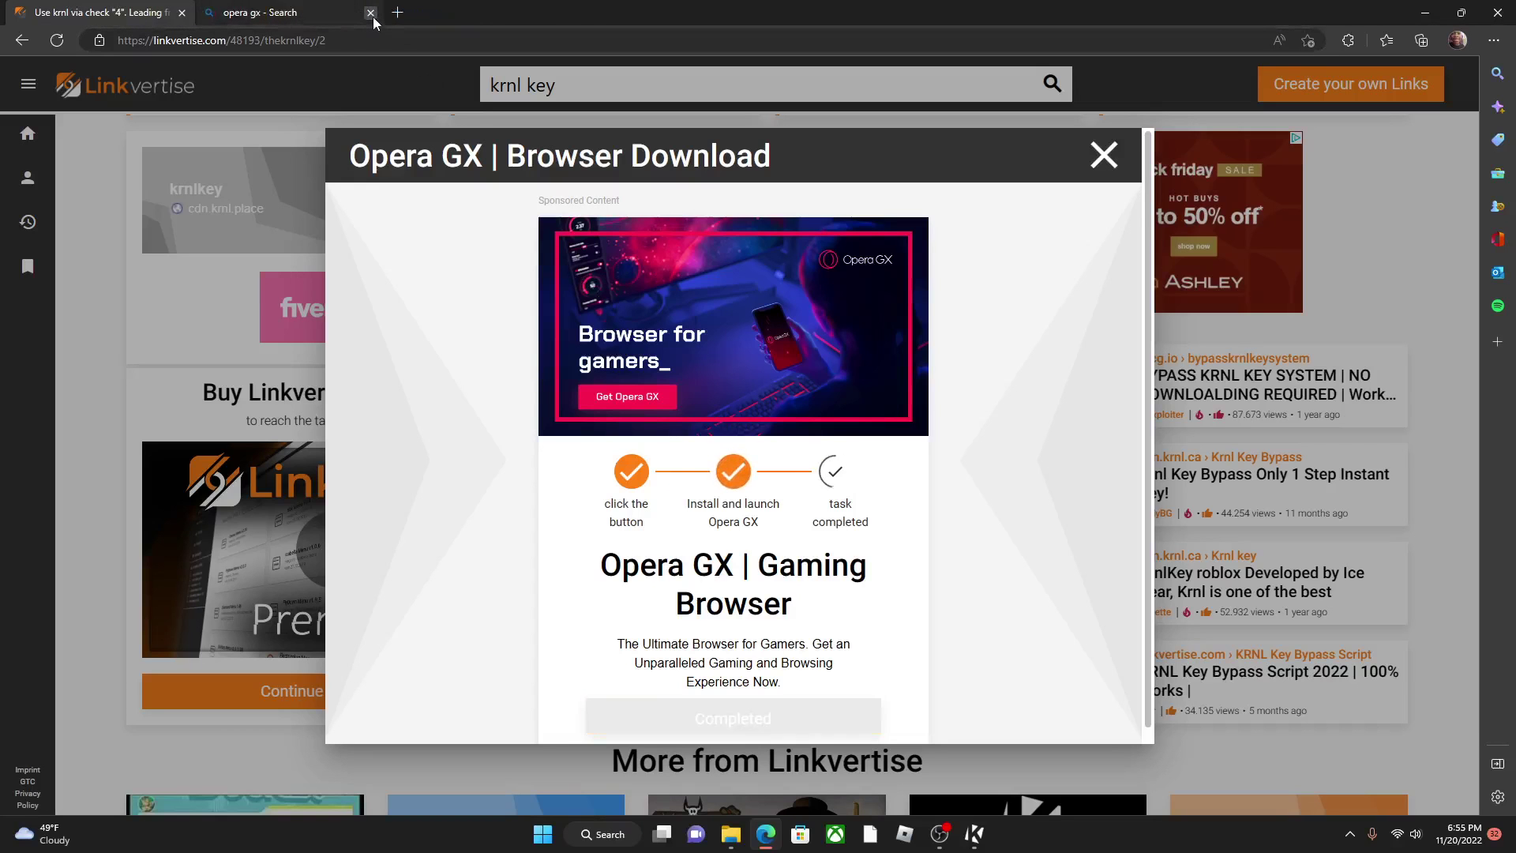
{"action": "left_click", "coordinate": [371, 13]}
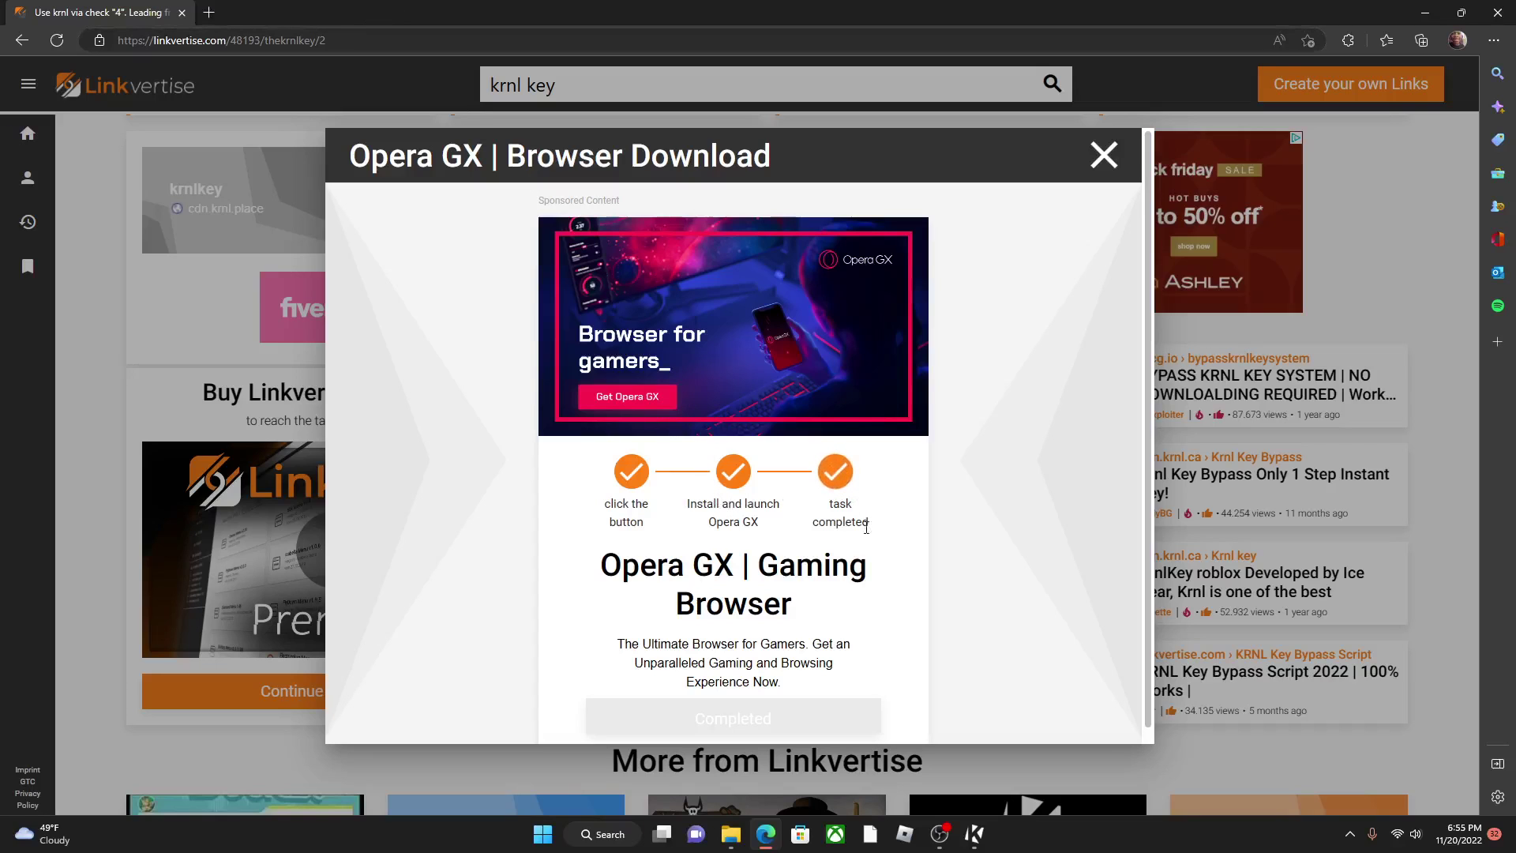
{"action": "left_click", "coordinate": [1111, 150]}
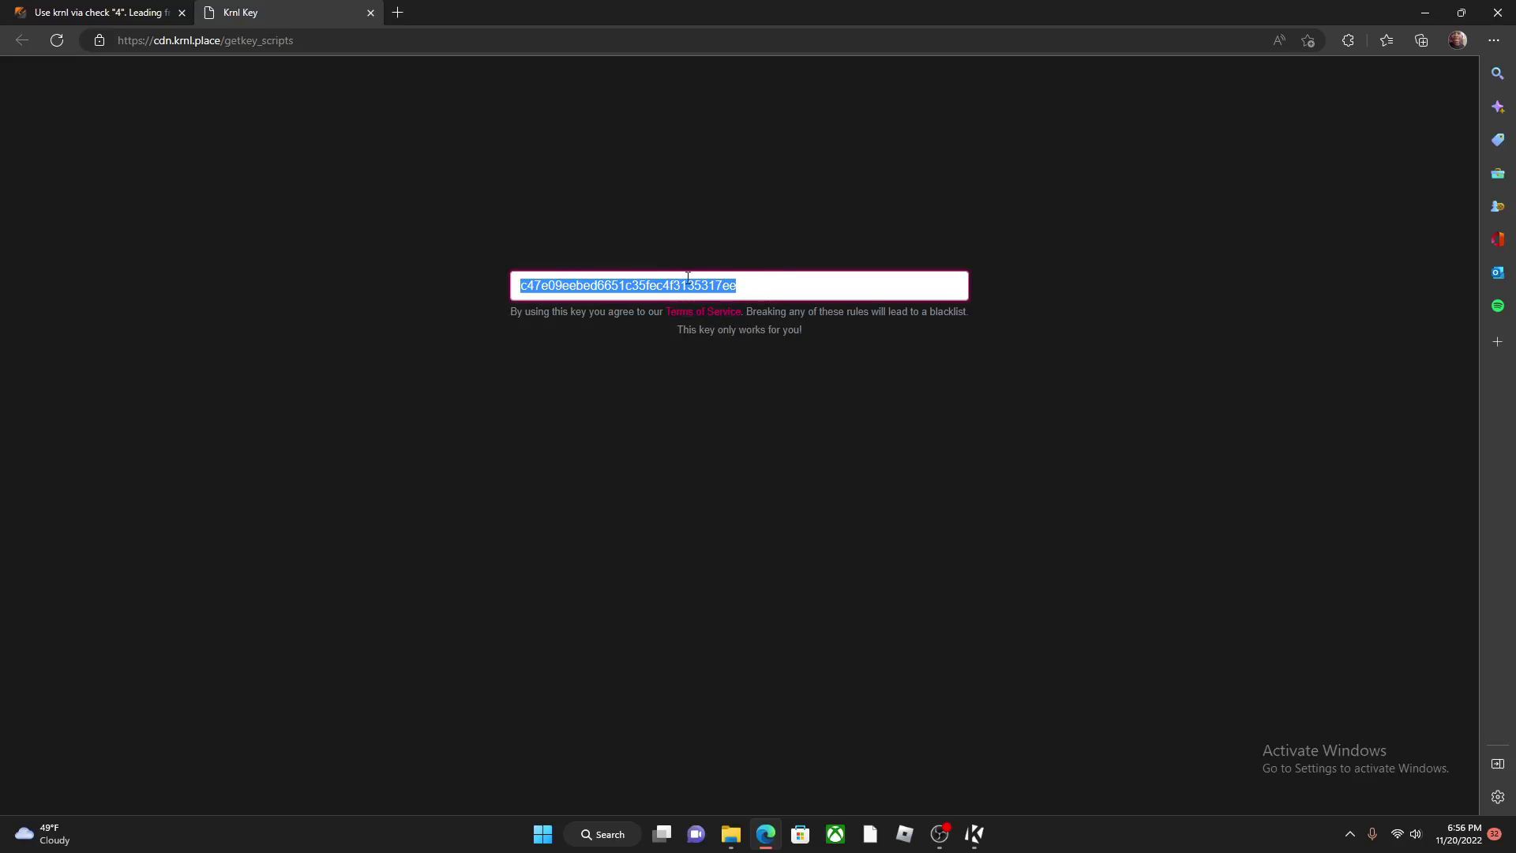
Copy the Krnl key and close the Linkvertise tab with Ctrl+W.
{"action": "right_click", "coordinate": [723, 280]}
{"action": "left_click", "coordinate": [806, 377]}
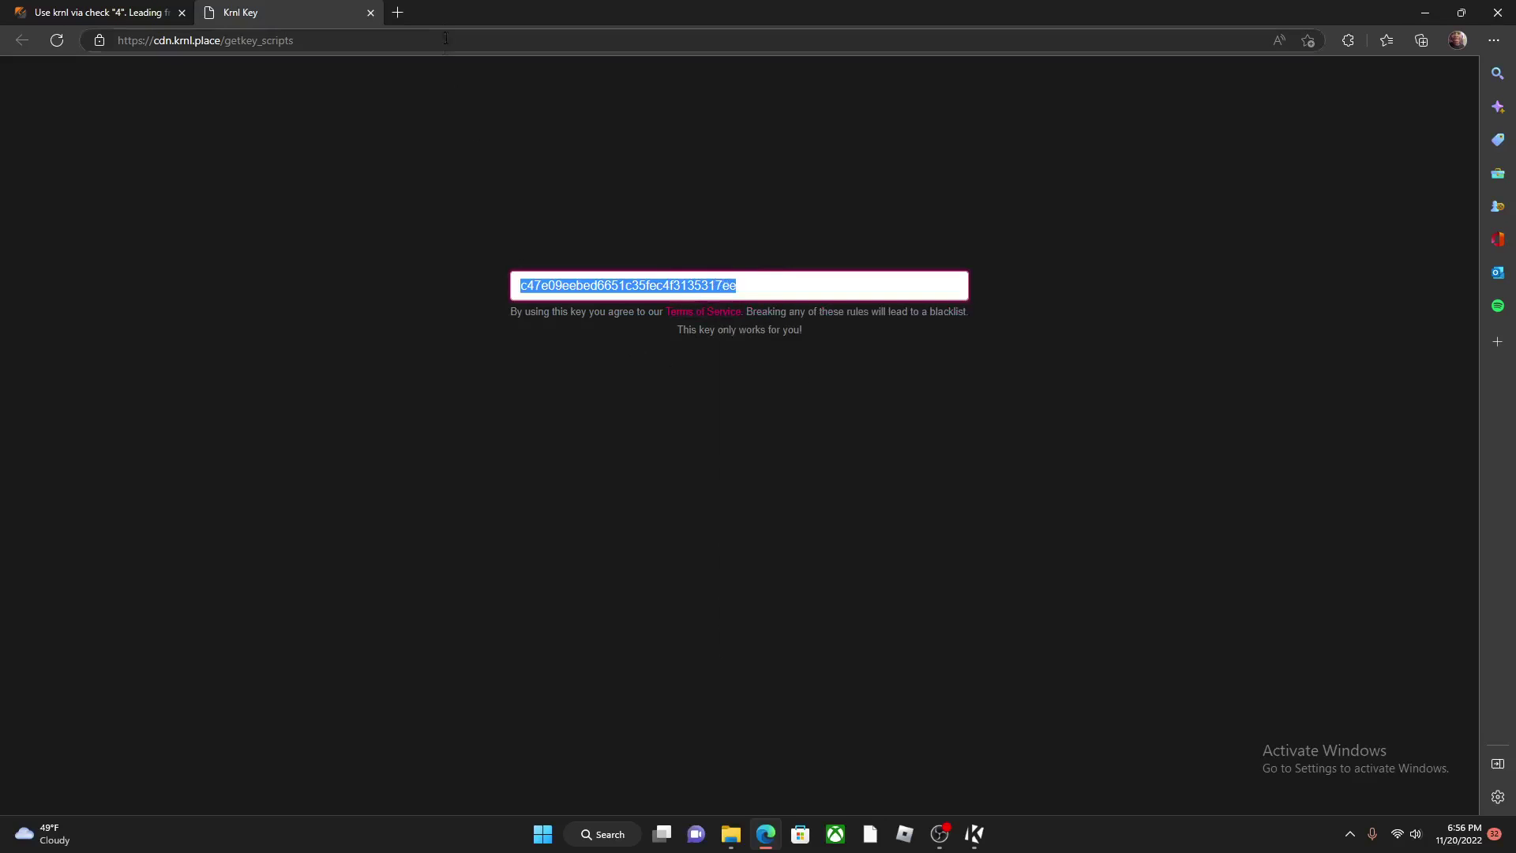
{"action": "left_click", "coordinate": [396, 12]}
{"action": "left_click", "coordinate": [309, 13]}
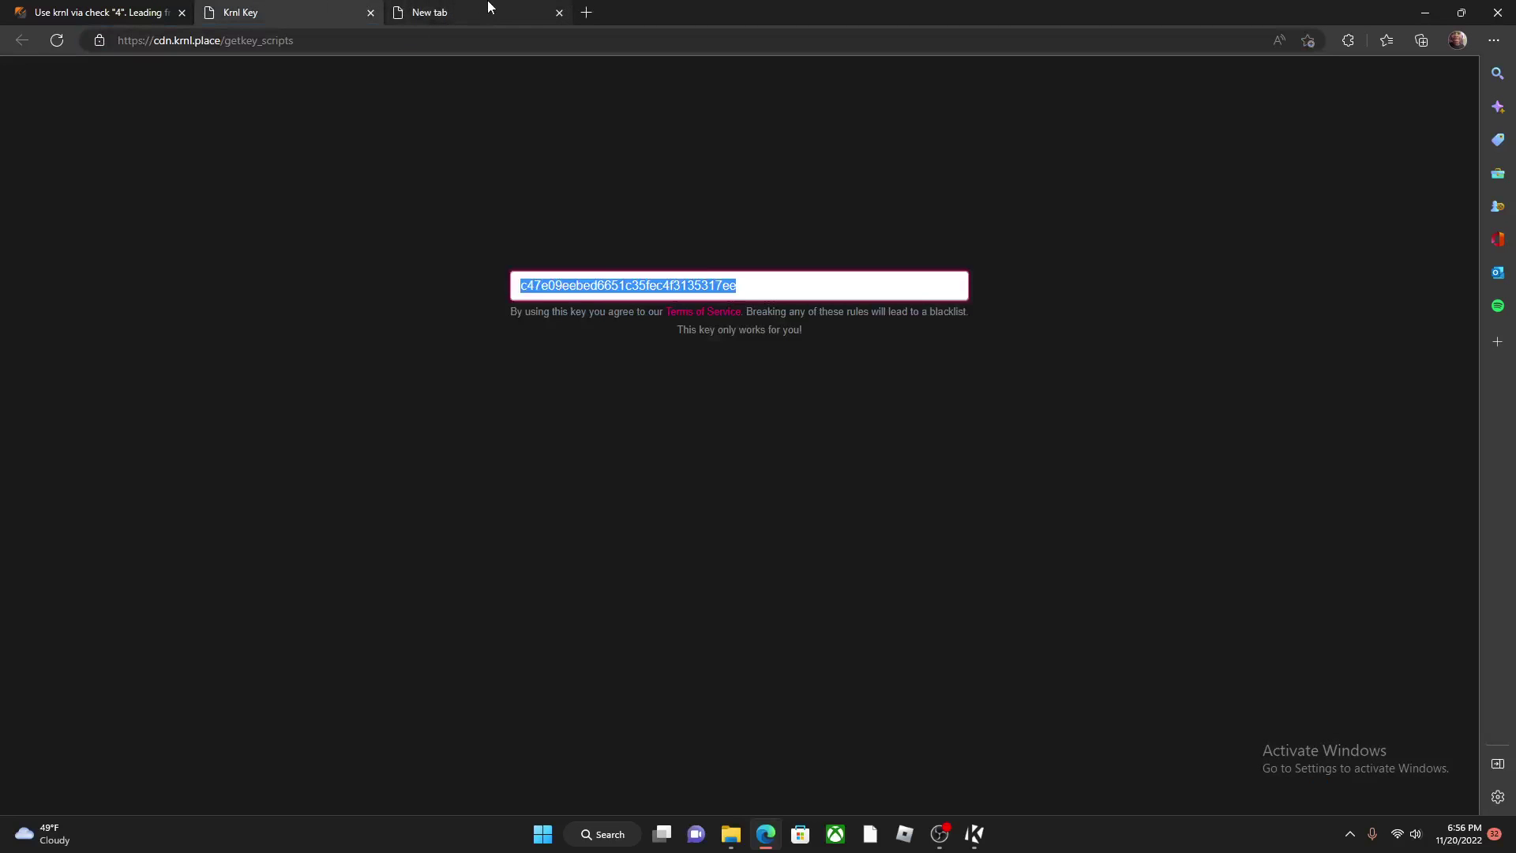
{"action": "left_click", "coordinate": [474, 13]}
{"action": "left_click", "coordinate": [190, 14]}
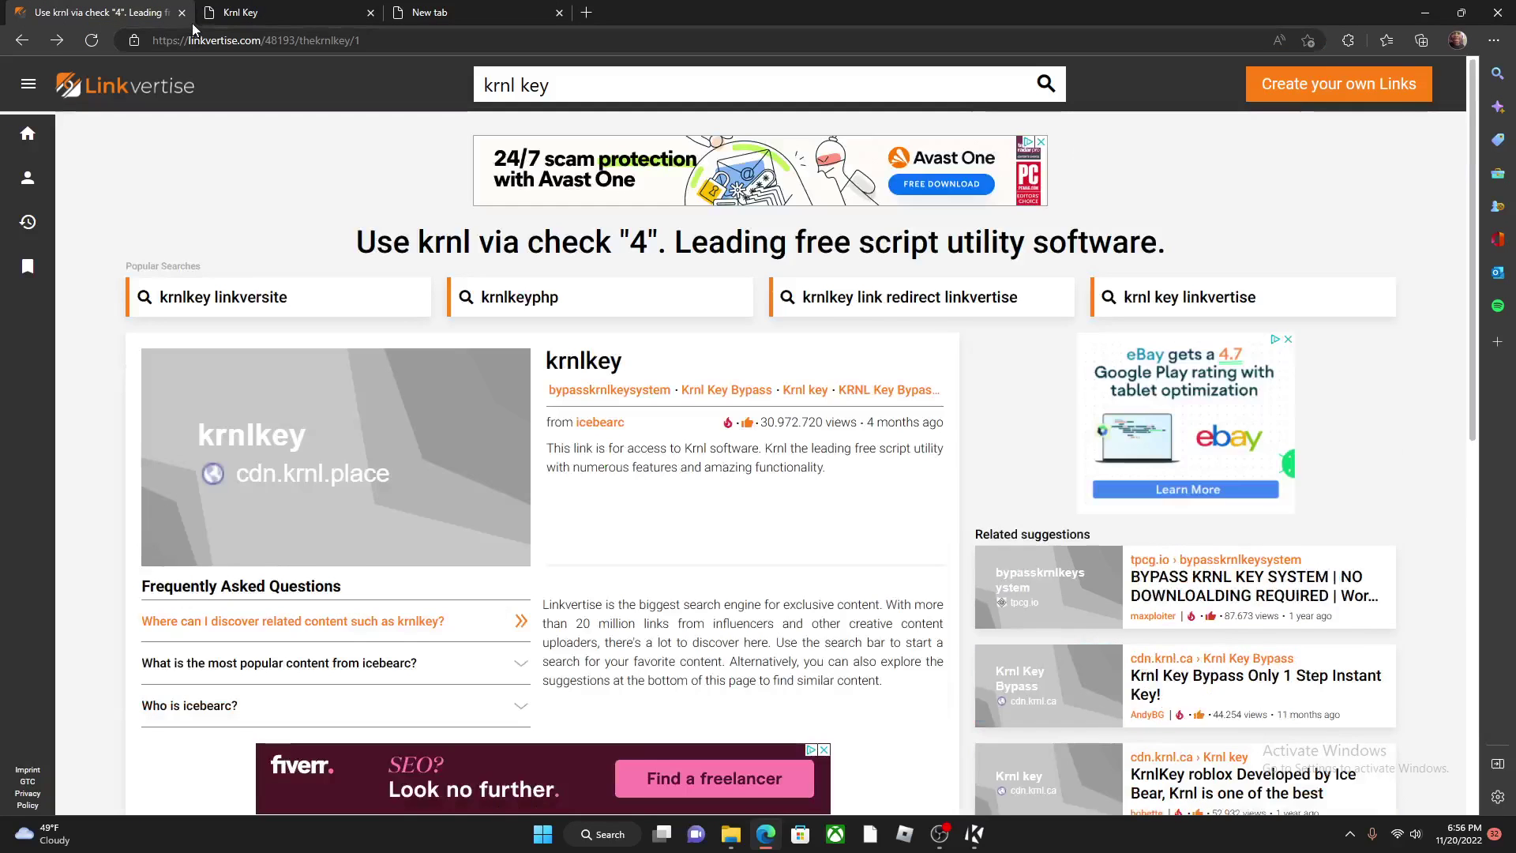
{"action": "key", "text": "ctrl+w"}
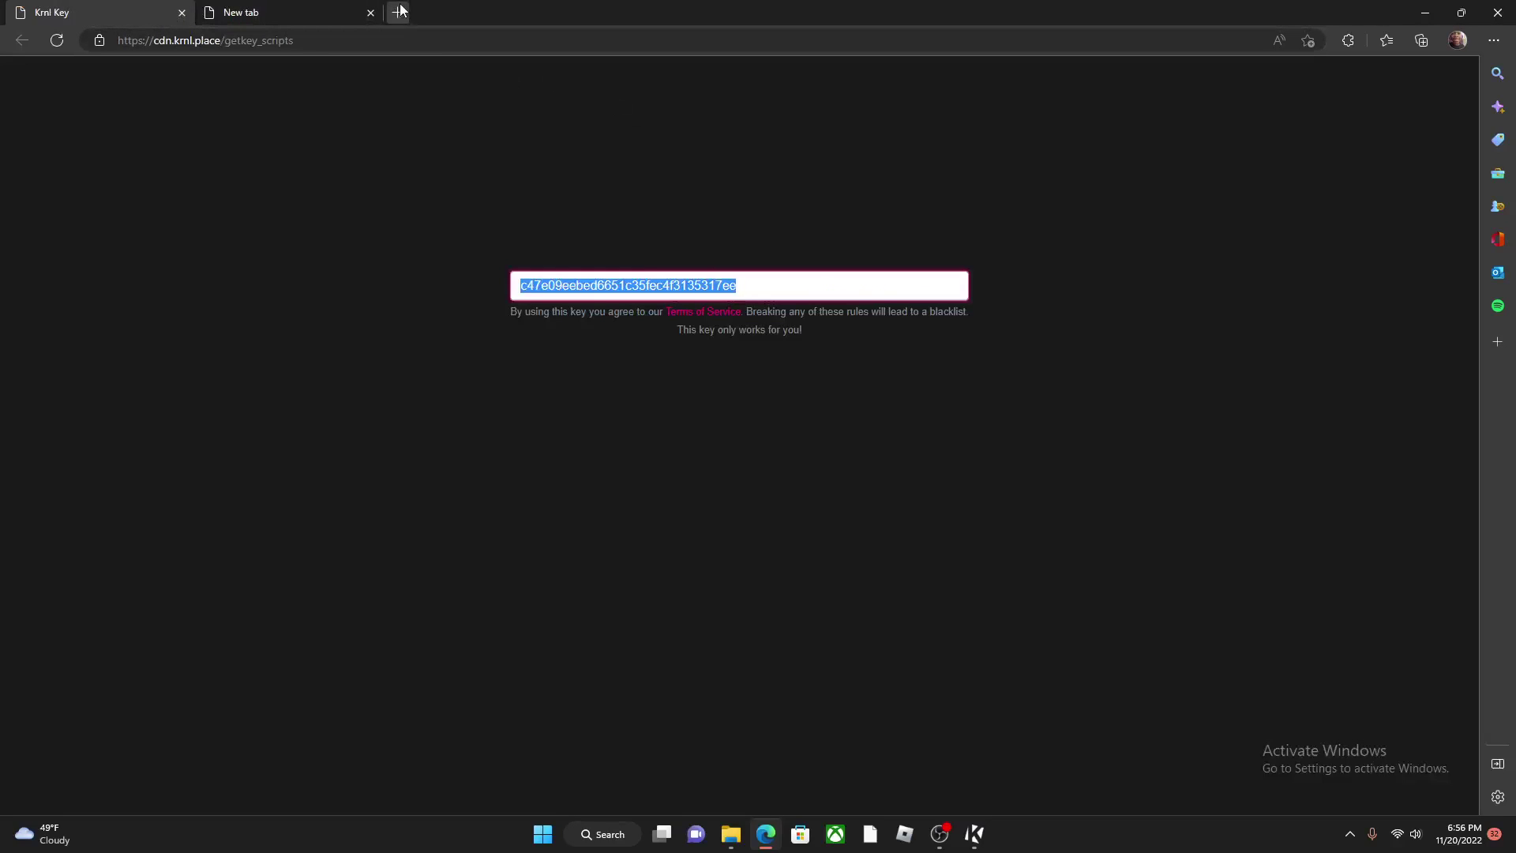
Open ScriptBlox from the favorites overflow in a new tab.
{"action": "left_click", "coordinate": [397, 11]}
{"action": "left_click", "coordinate": [1369, 67]}
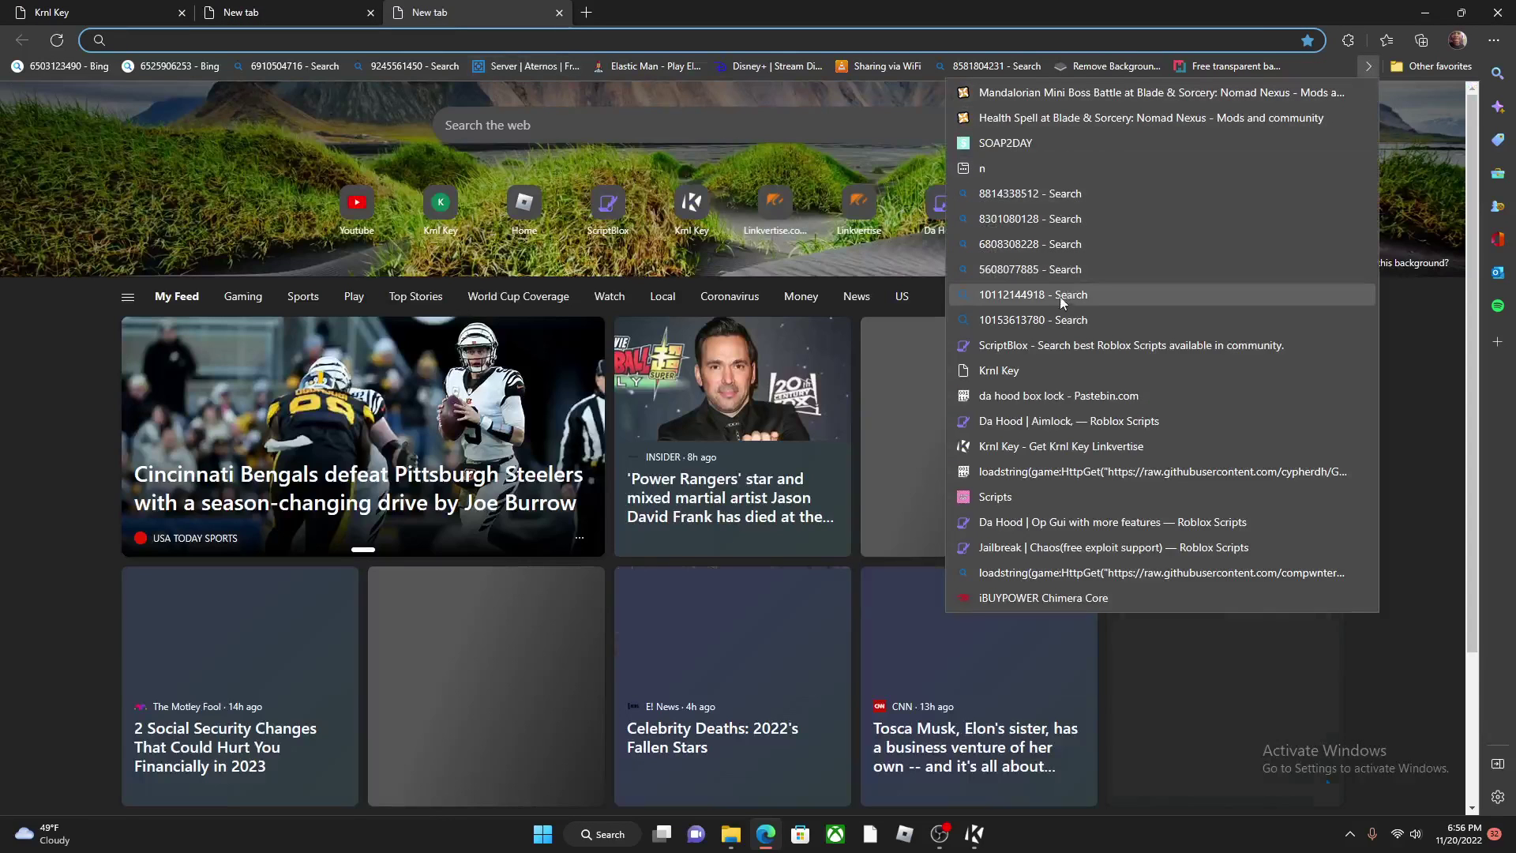
{"action": "left_click", "coordinate": [1067, 345]}
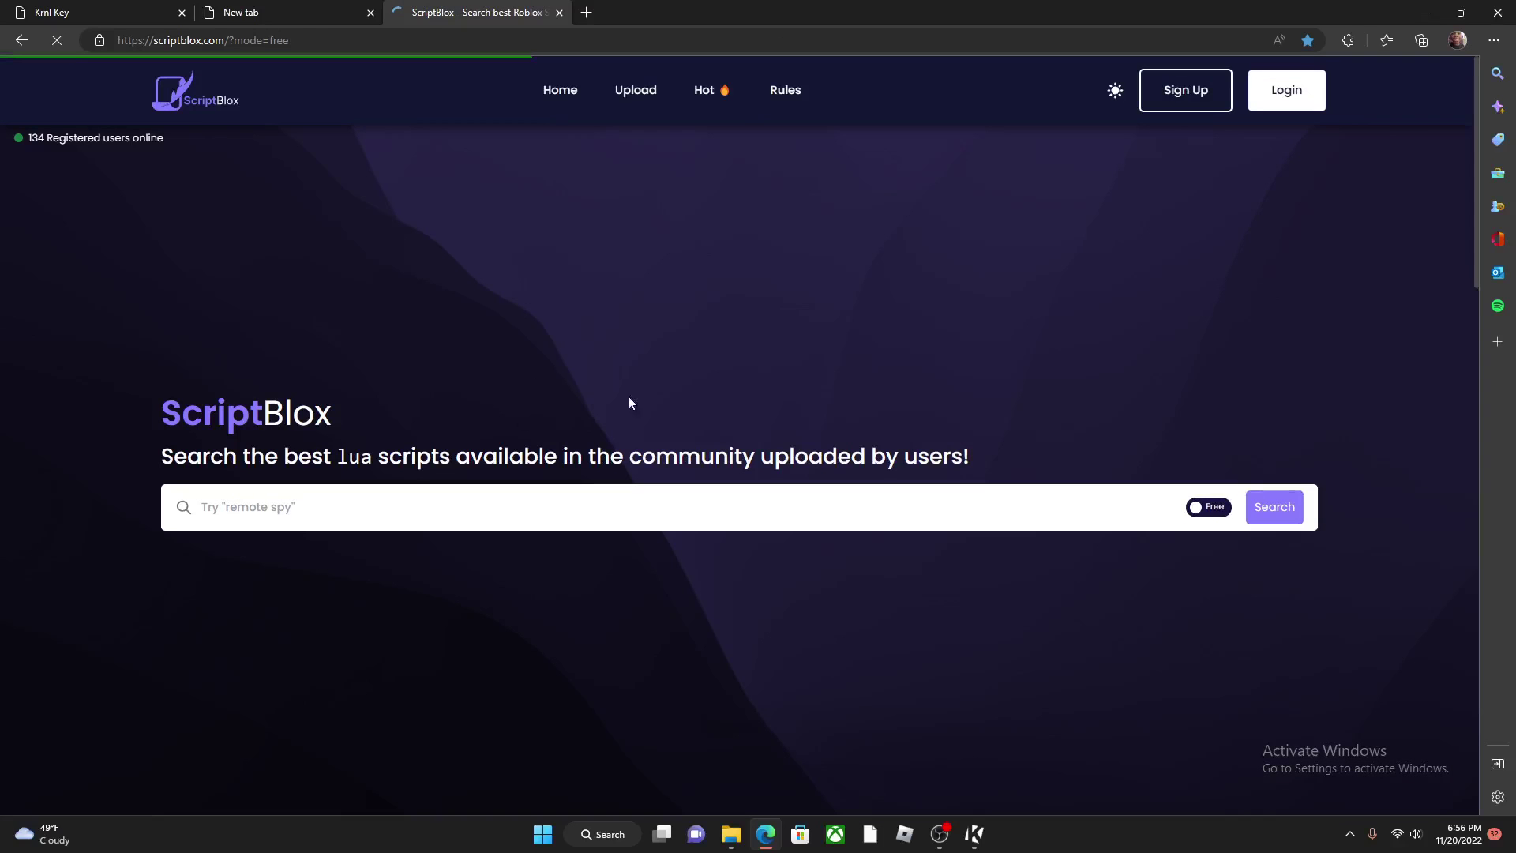
{"action": "scroll", "coordinate": [279, 526], "scroll_direction": "down", "scroll_amount": 2}
{"action": "scroll", "coordinate": [280, 526], "scroll_direction": "down", "scroll_amount": 1}
{"action": "scroll", "coordinate": [454, 558], "scroll_direction": "down", "scroll_amount": 2}
{"action": "scroll", "coordinate": [463, 562], "scroll_direction": "down", "scroll_amount": 4}
{"action": "scroll", "coordinate": [350, 434], "scroll_direction": "up", "scroll_amount": 4}
{"action": "scroll", "coordinate": [356, 404], "scroll_direction": "up", "scroll_amount": 5}
{"action": "scroll", "coordinate": [409, 517], "scroll_direction": "down", "scroll_amount": 2}
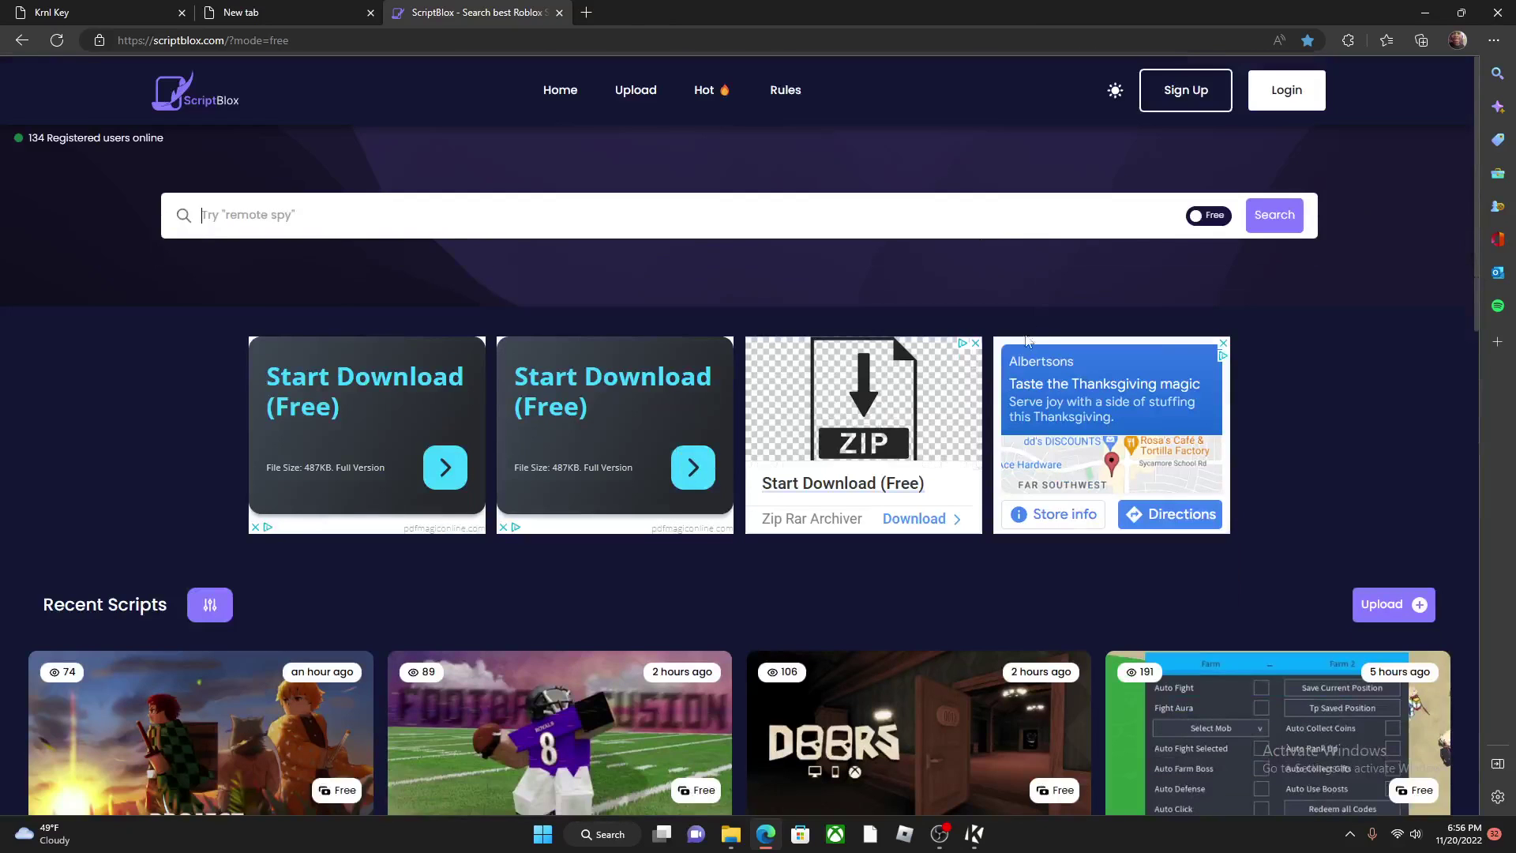
{"action": "type", "text": "da hood"}
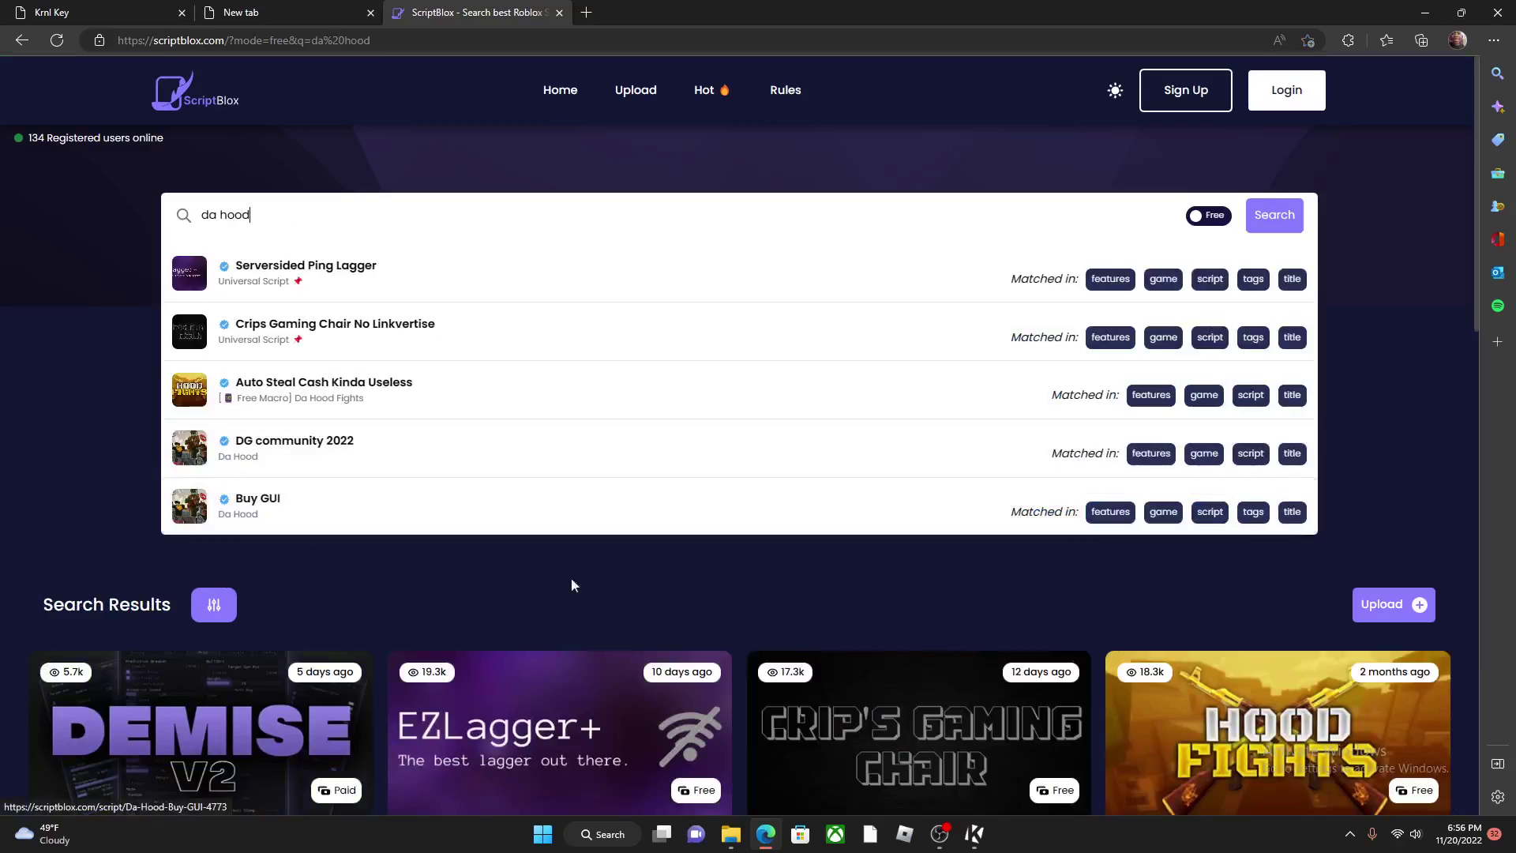
{"action": "scroll", "coordinate": [533, 620], "scroll_direction": "down", "scroll_amount": 2}
{"action": "scroll", "coordinate": [829, 598], "scroll_direction": "down", "scroll_amount": 2}
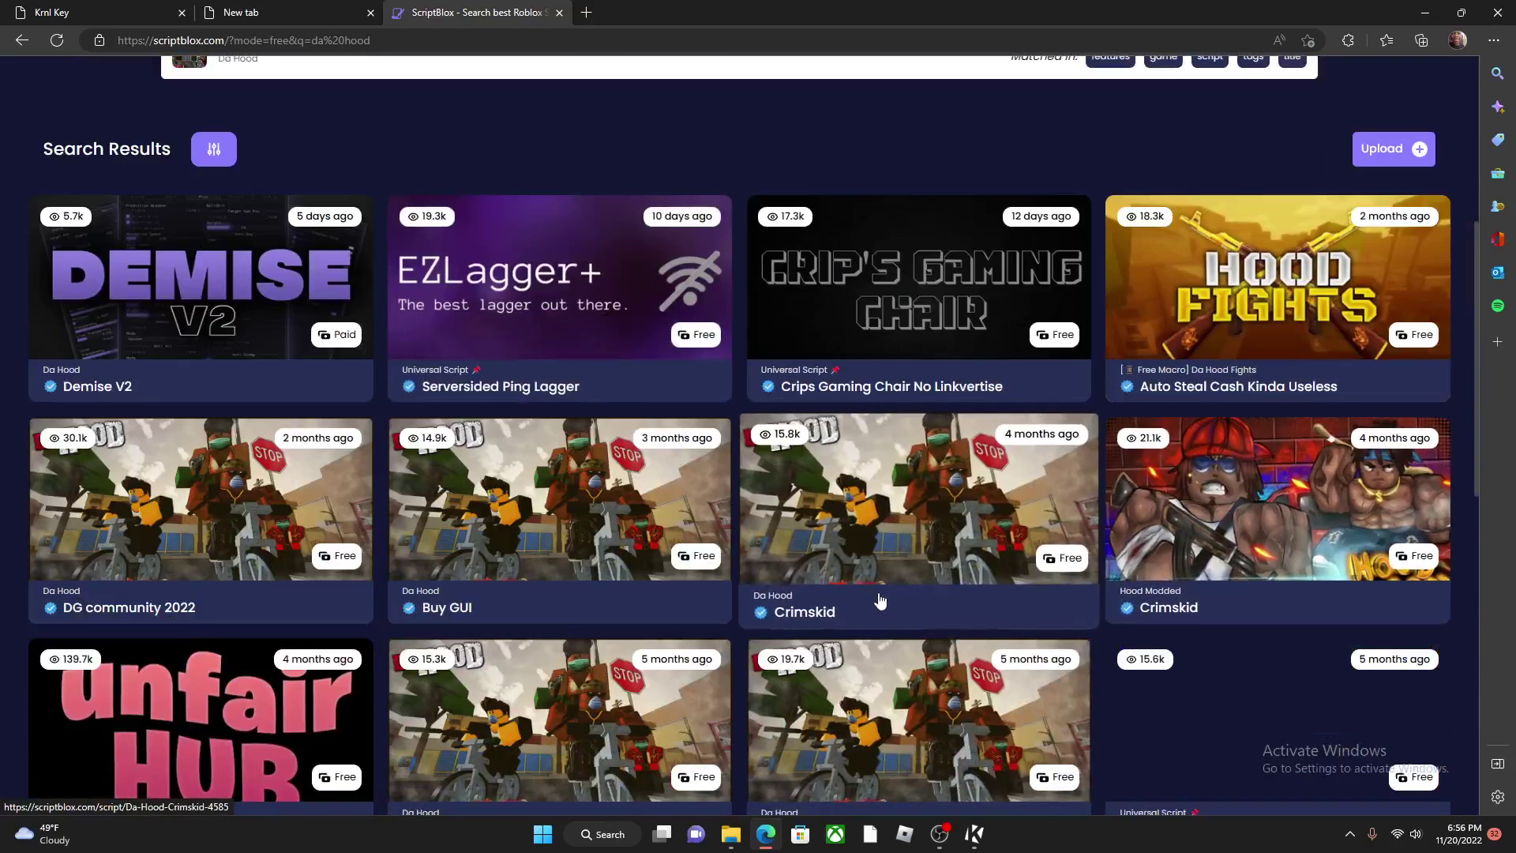
{"action": "scroll", "coordinate": [967, 609], "scroll_direction": "down", "scroll_amount": 5}
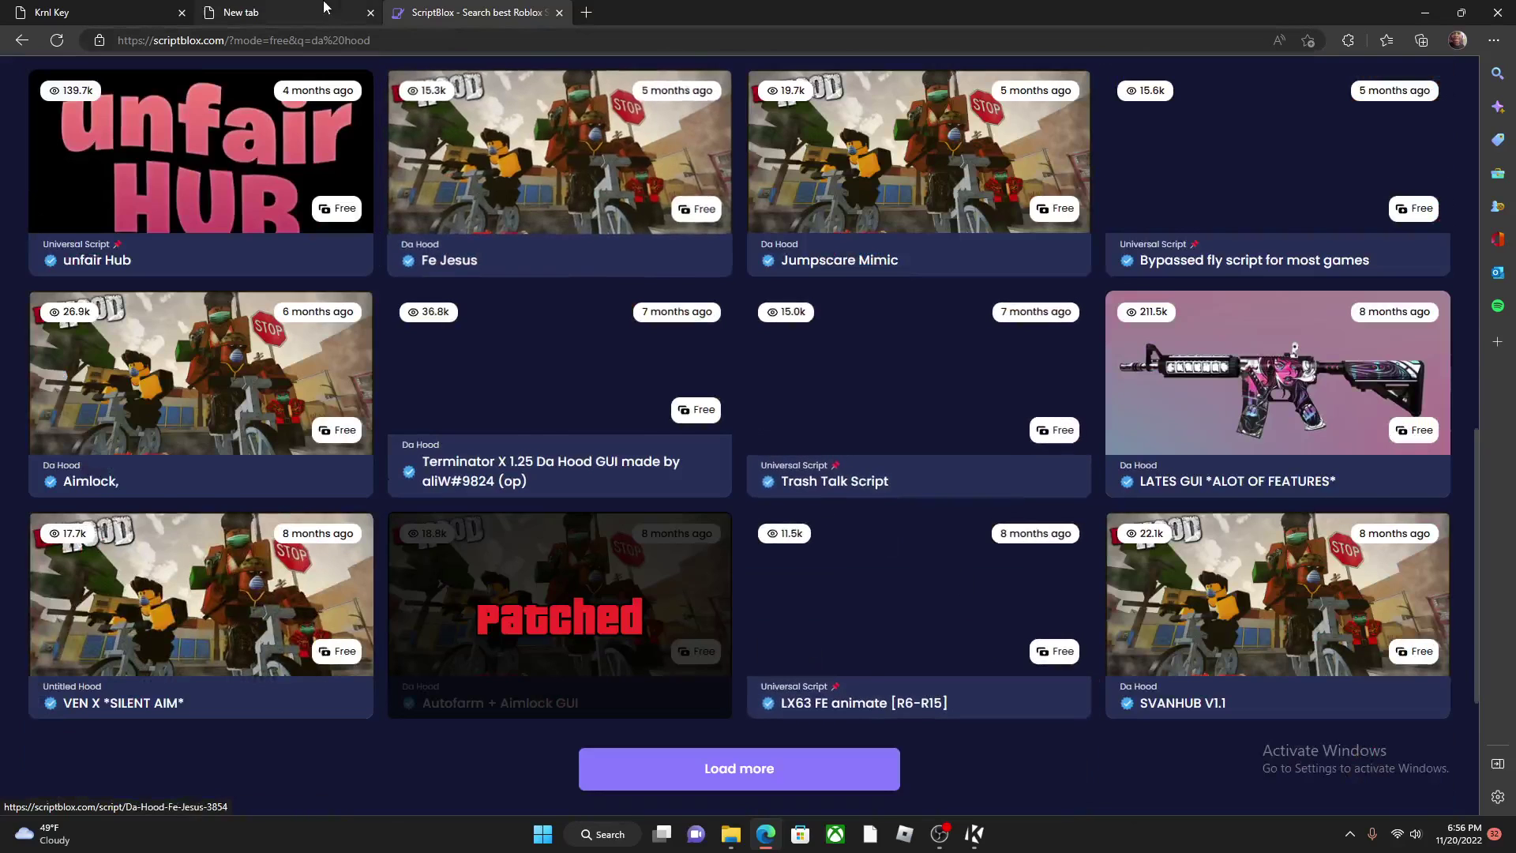
Open a saved ScriptBlox favorite and close the 404 page it shows.
{"action": "left_click", "coordinate": [297, 11]}
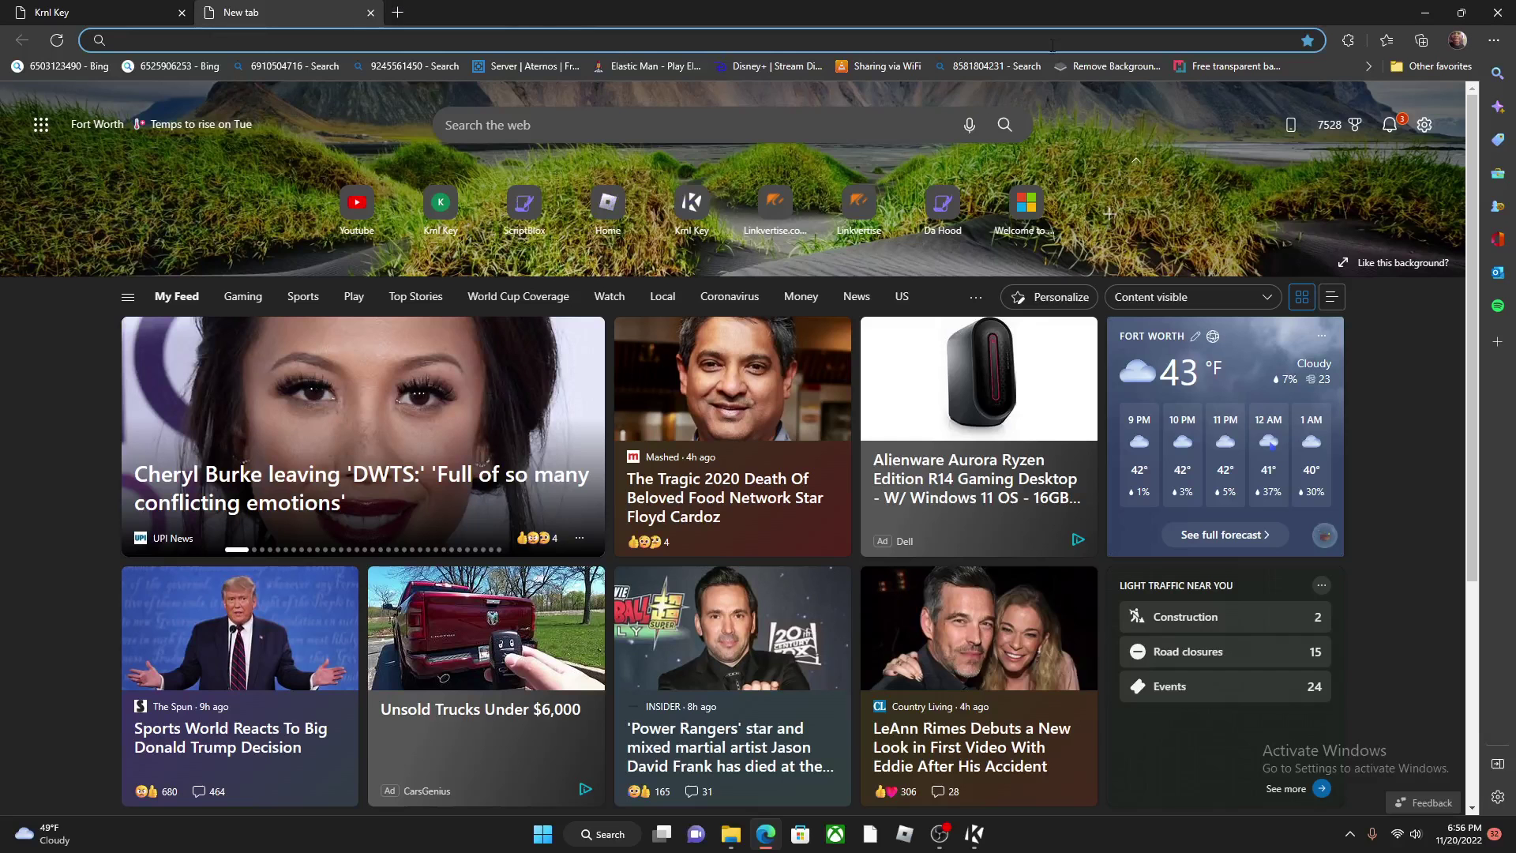
{"action": "left_click", "coordinate": [1370, 67]}
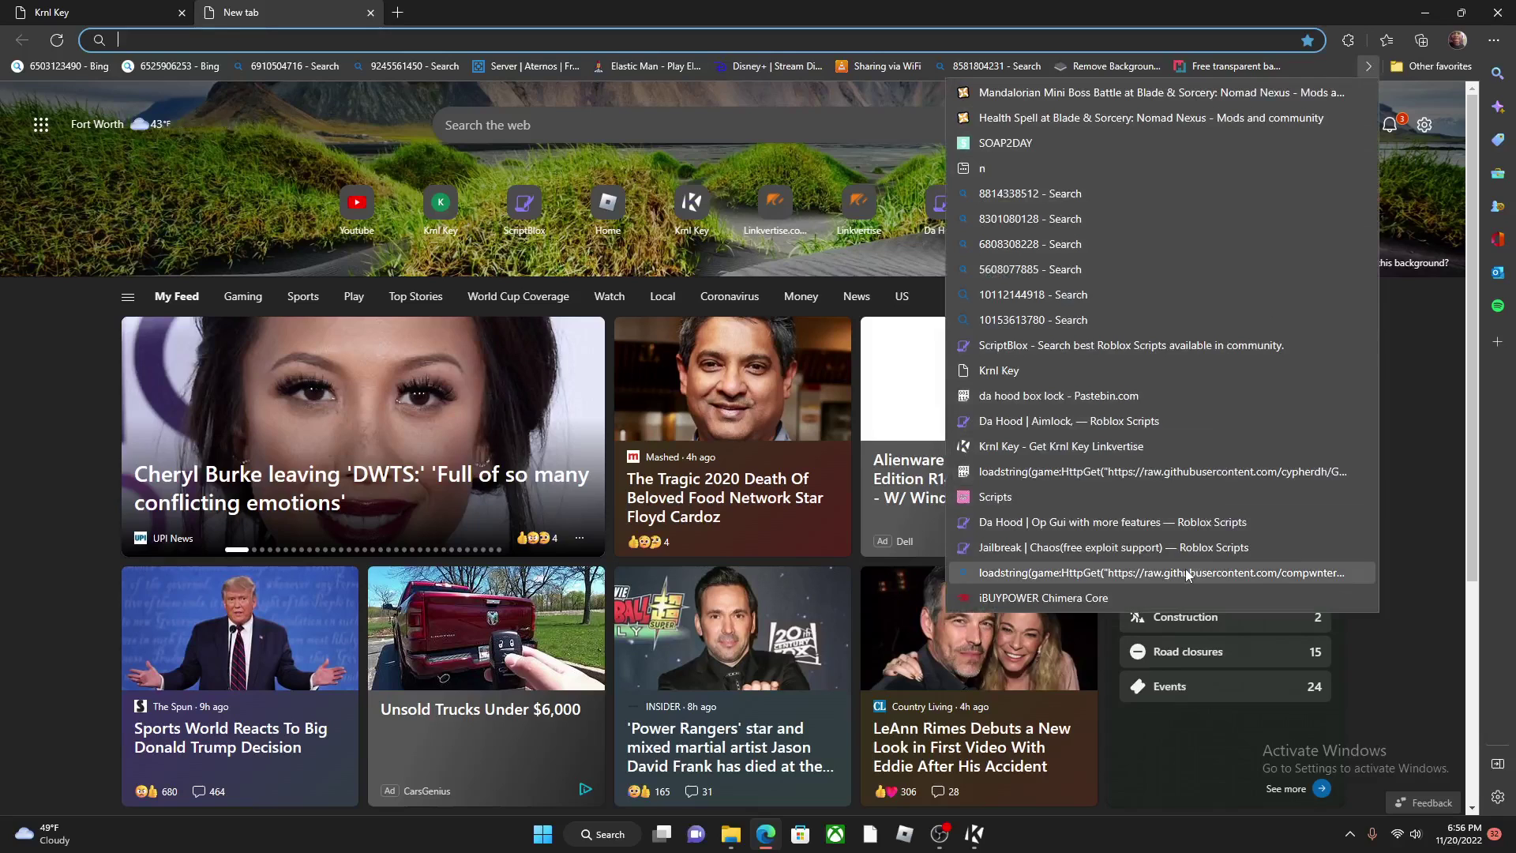
{"action": "left_click", "coordinate": [1172, 527]}
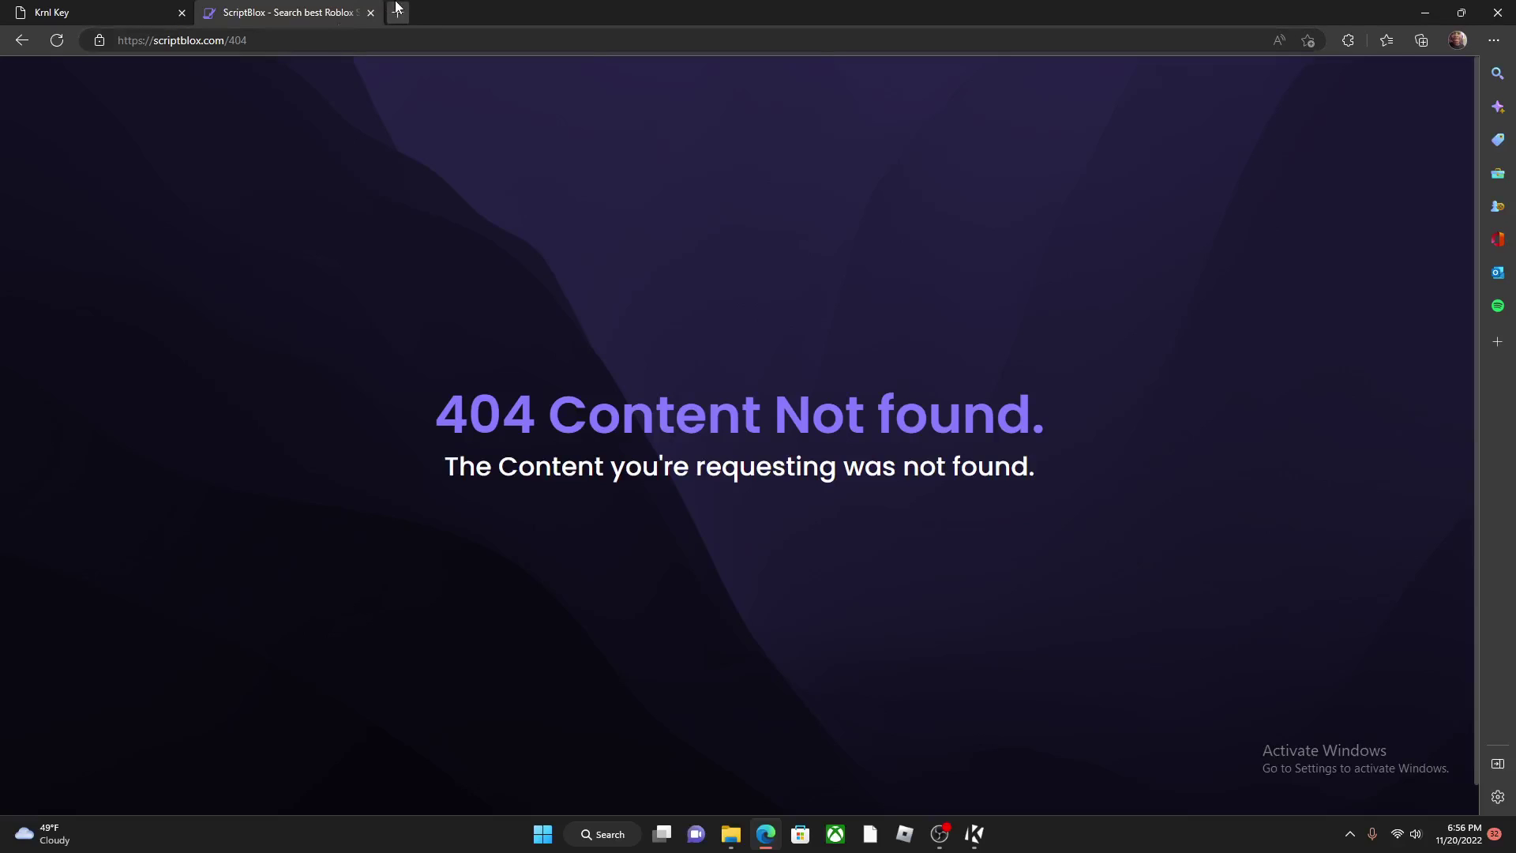
{"action": "left_click", "coordinate": [397, 12]}
{"action": "left_click", "coordinate": [371, 11]}
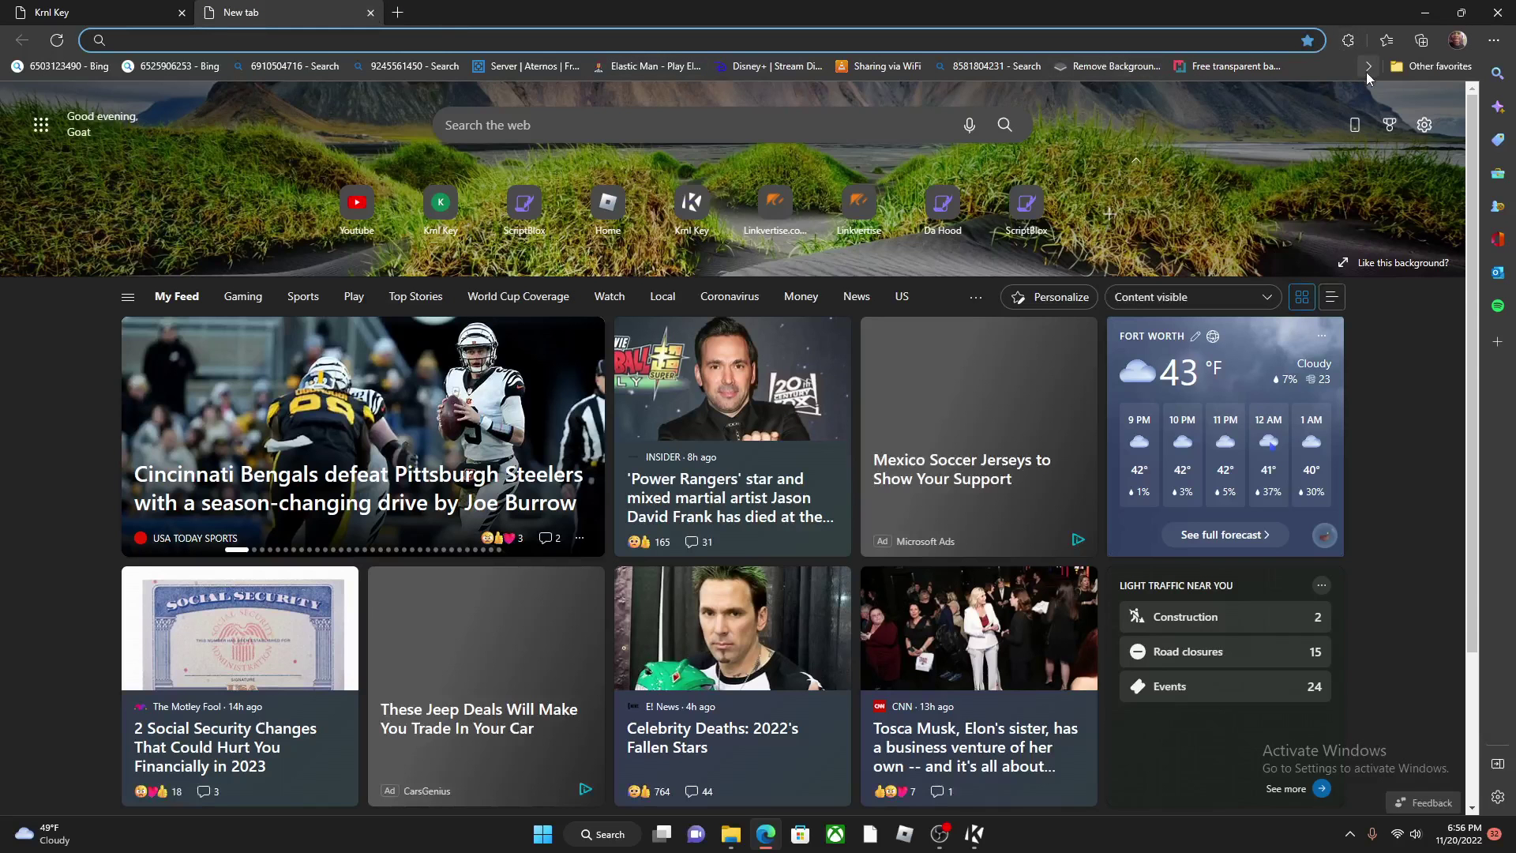
Open the saved Da Hood Aimlock script page and copy the script.
{"action": "left_click", "coordinate": [1369, 67]}
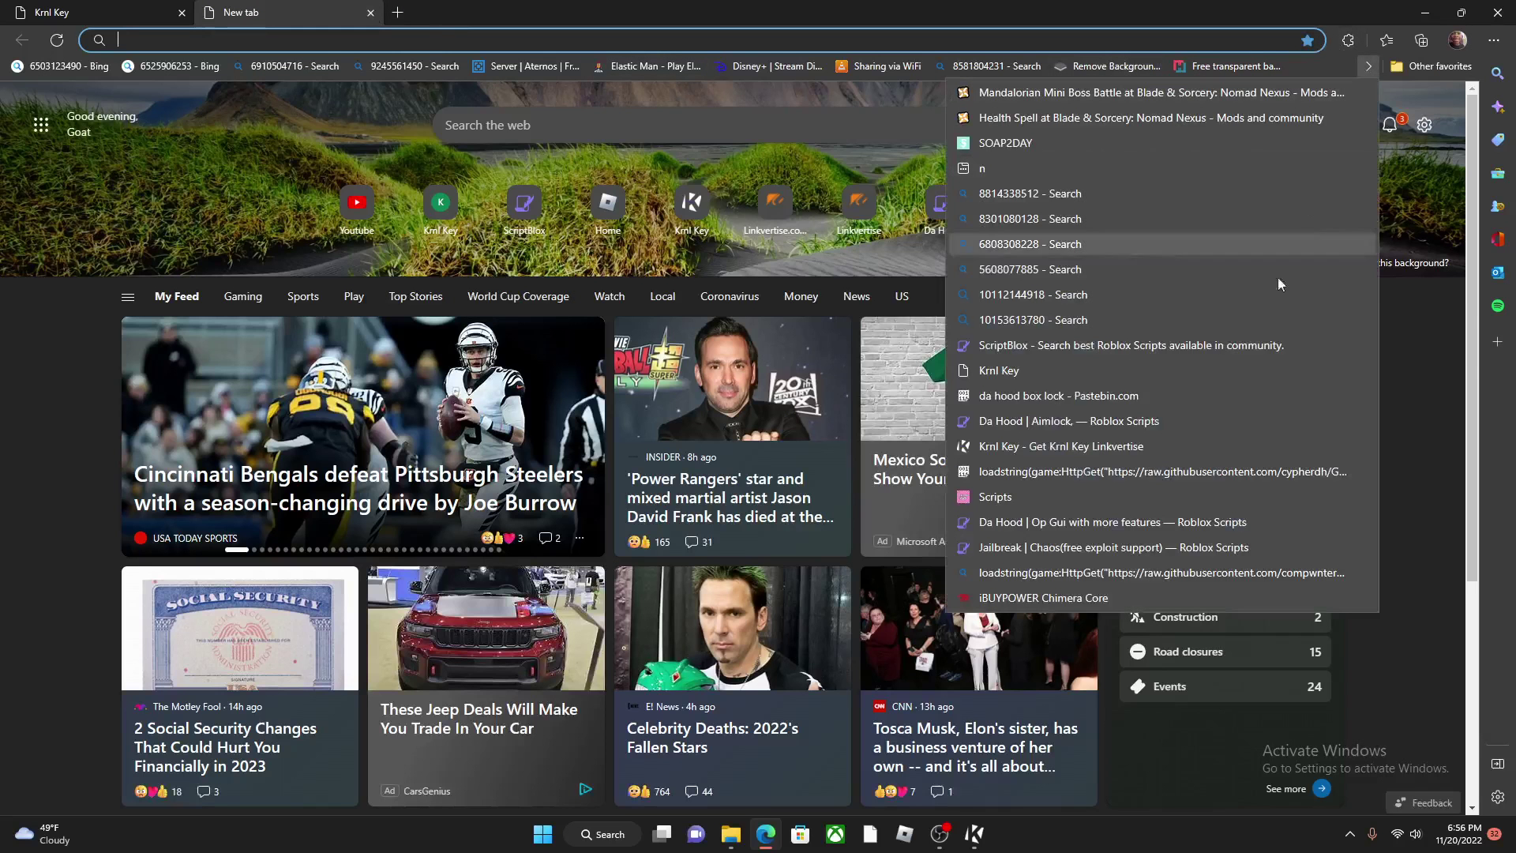
{"action": "left_click", "coordinate": [1107, 423]}
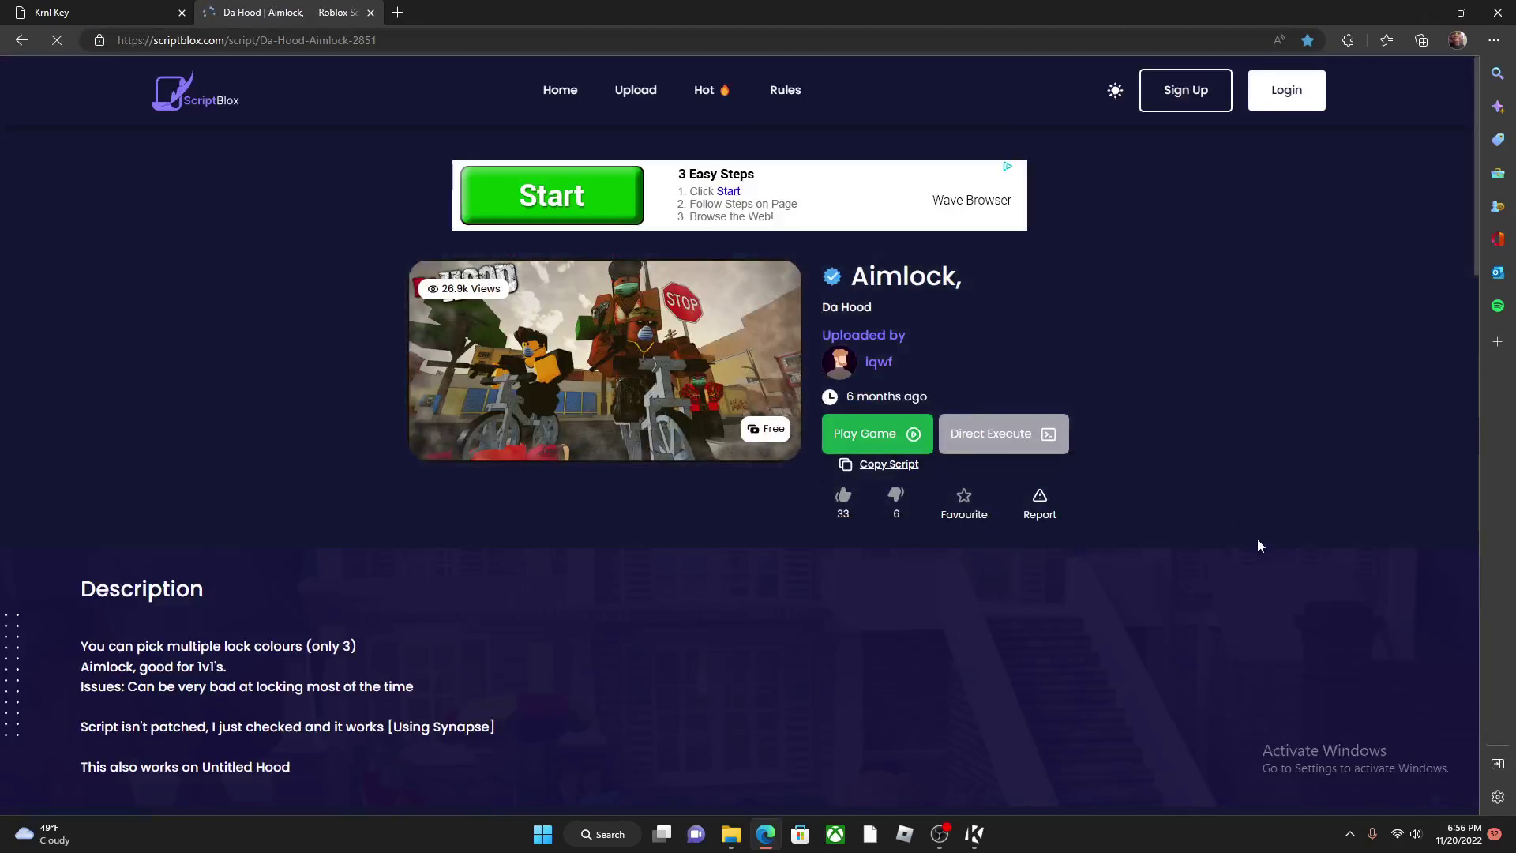
{"action": "left_click", "coordinate": [892, 466]}
Open the Da Hood game page from the Roblox home page in a new tab.
{"action": "left_click", "coordinate": [107, 13]}
{"action": "left_click", "coordinate": [399, 13]}
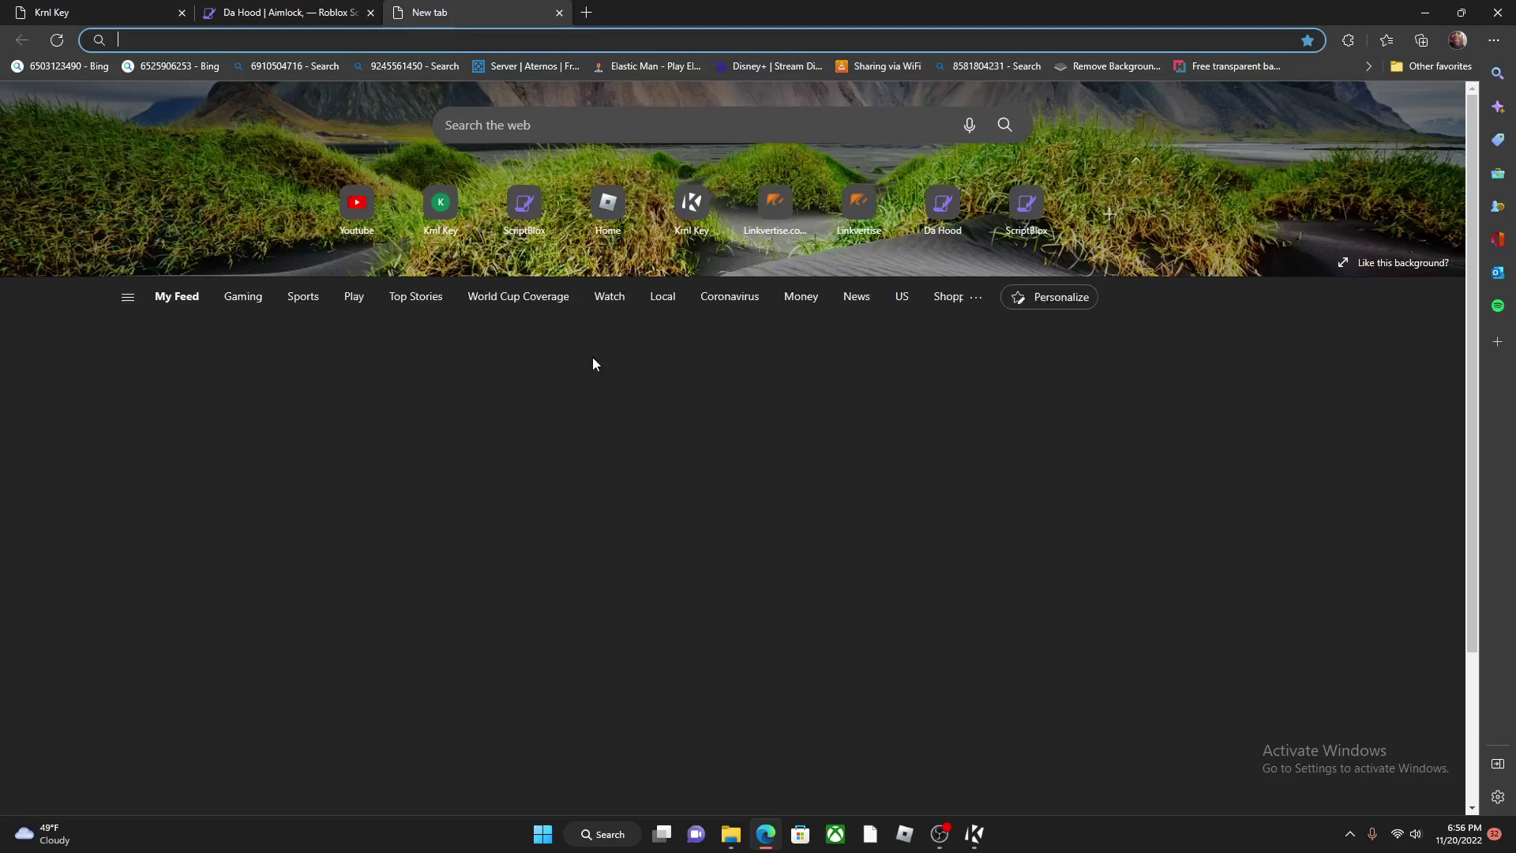
{"action": "left_click", "coordinate": [608, 204]}
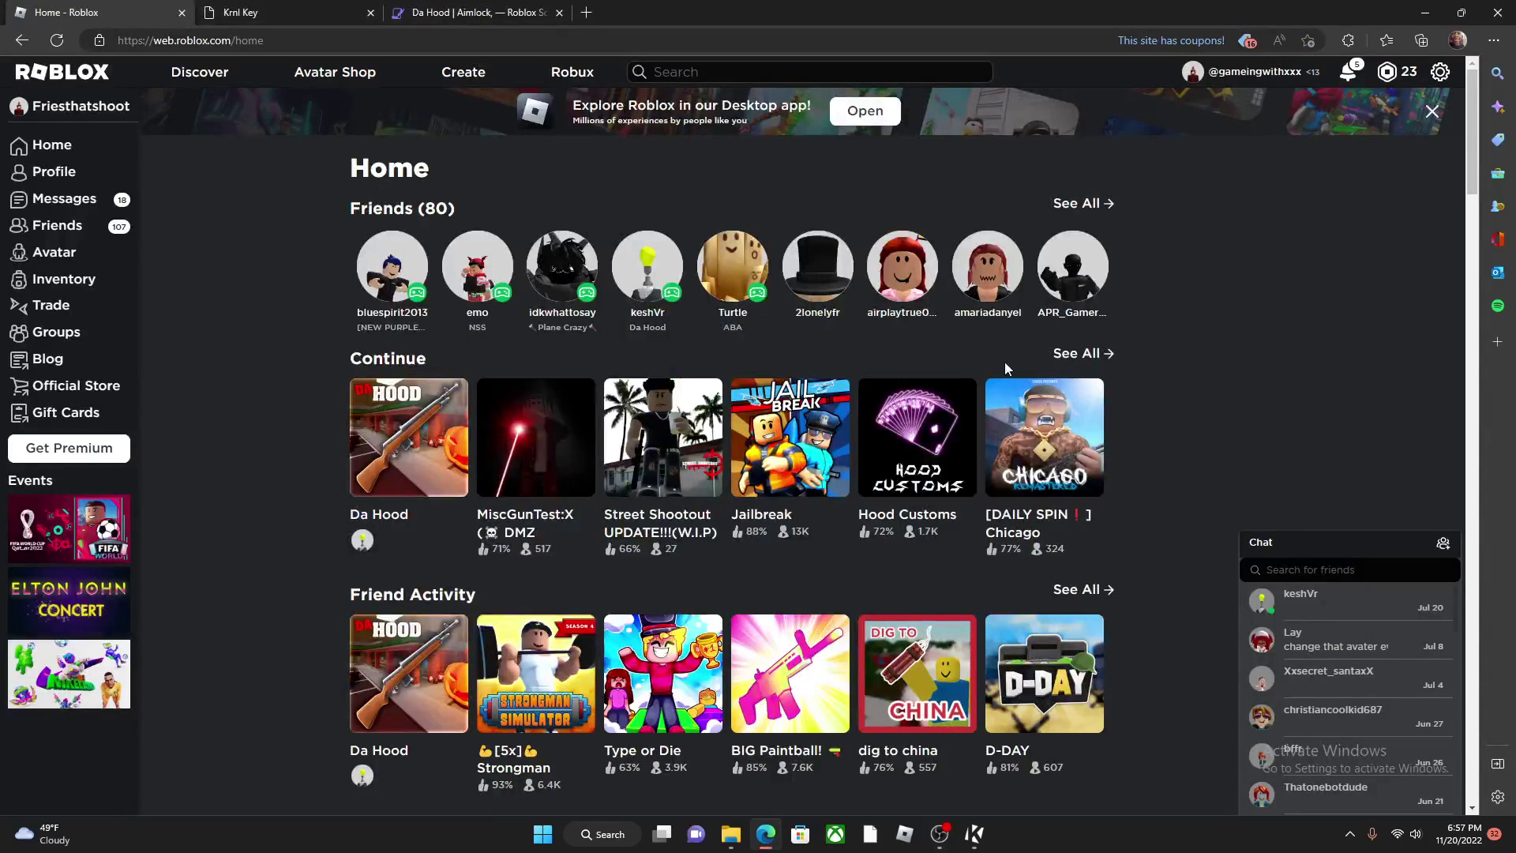
{"action": "left_click", "coordinate": [435, 457]}
Copy the Krnl key again, then click Play on Da Hood and allow Roblox to open.
{"action": "left_click", "coordinate": [977, 834]}
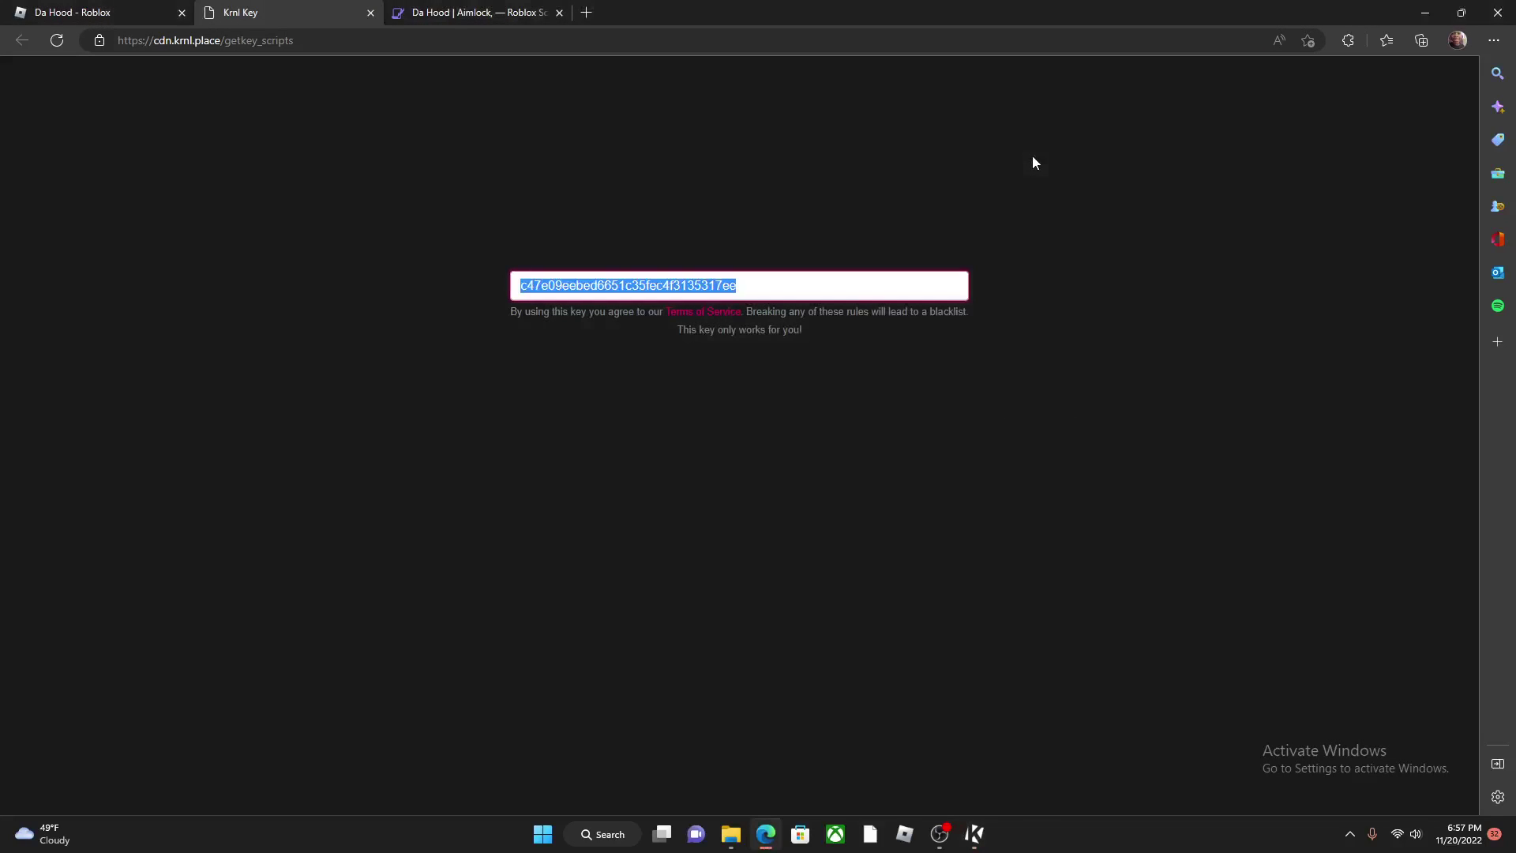
{"action": "right_click", "coordinate": [672, 292]}
{"action": "left_click", "coordinate": [728, 390]}
{"action": "left_click", "coordinate": [95, 12]}
{"action": "left_click", "coordinate": [872, 452]}
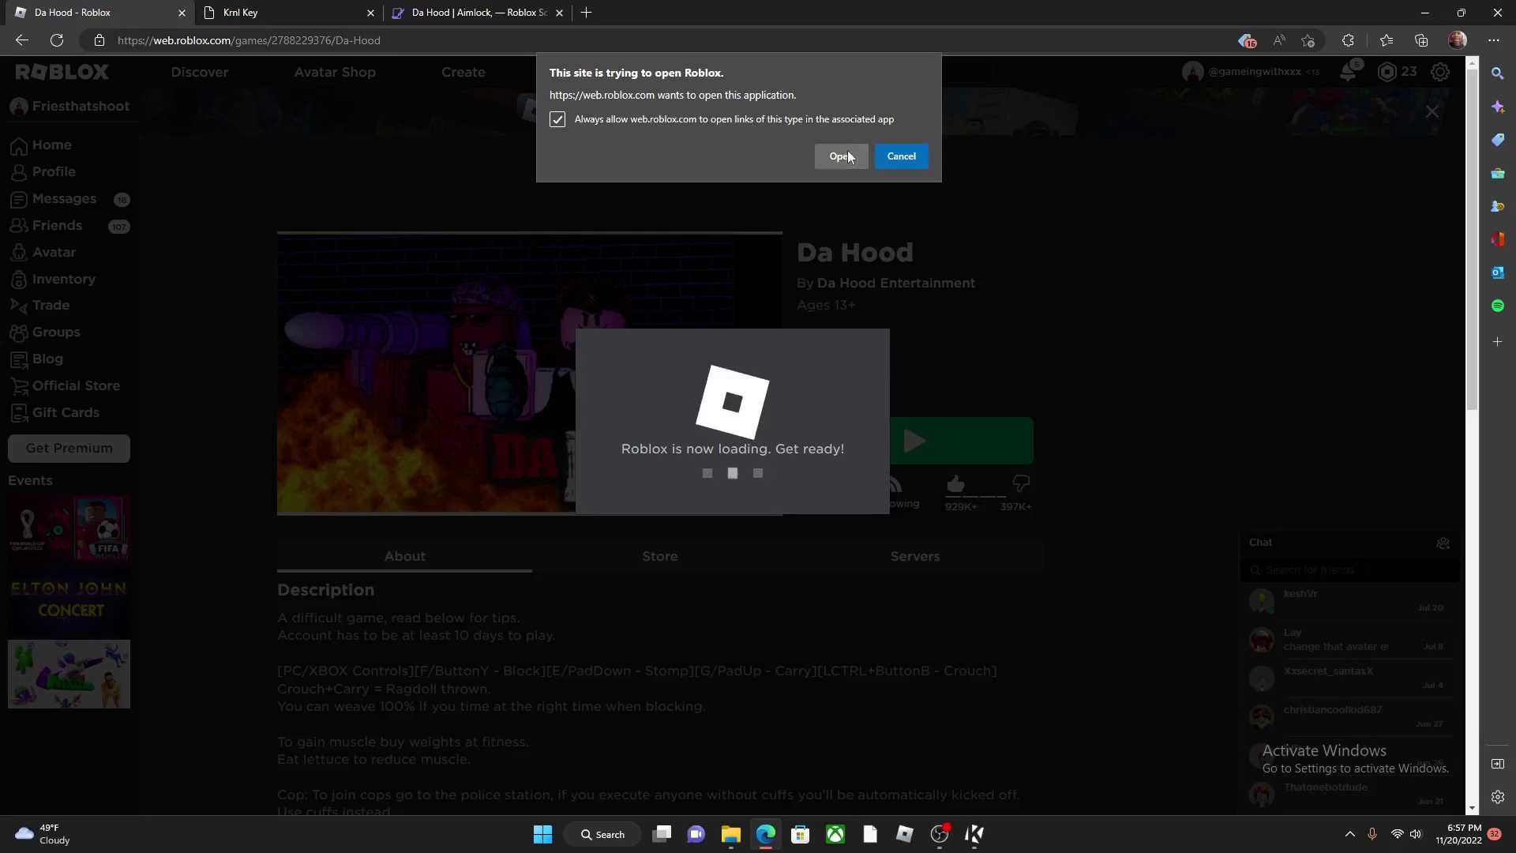
{"action": "left_click", "coordinate": [848, 158]}
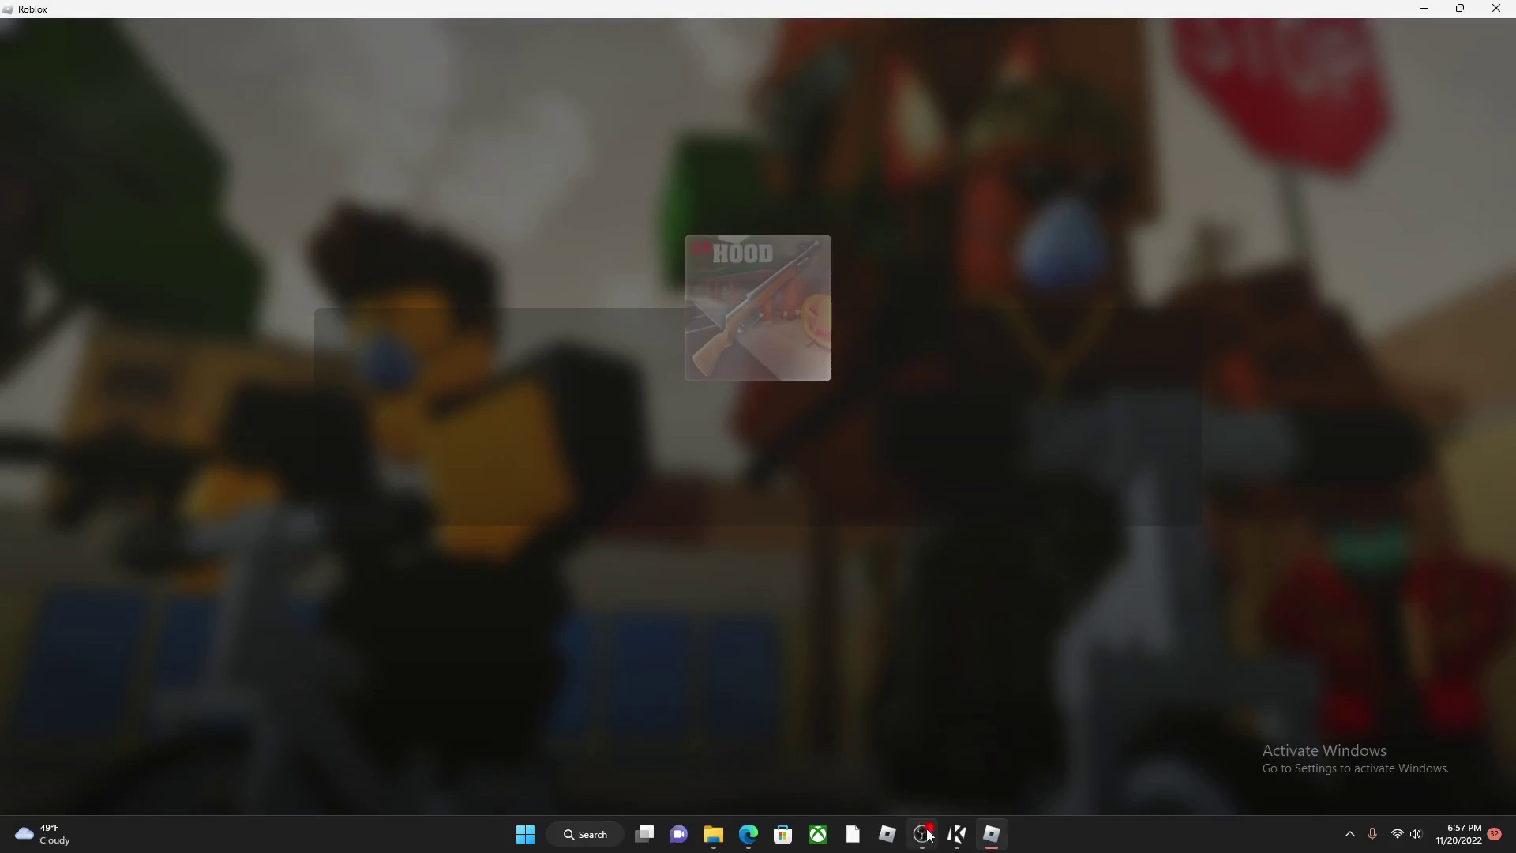
Enter Da Hood, close the BUFF overlay with Close Buff, and bring up KRNL.
{"action": "left_click", "coordinate": [921, 834]}
{"action": "left_click", "coordinate": [921, 835]}
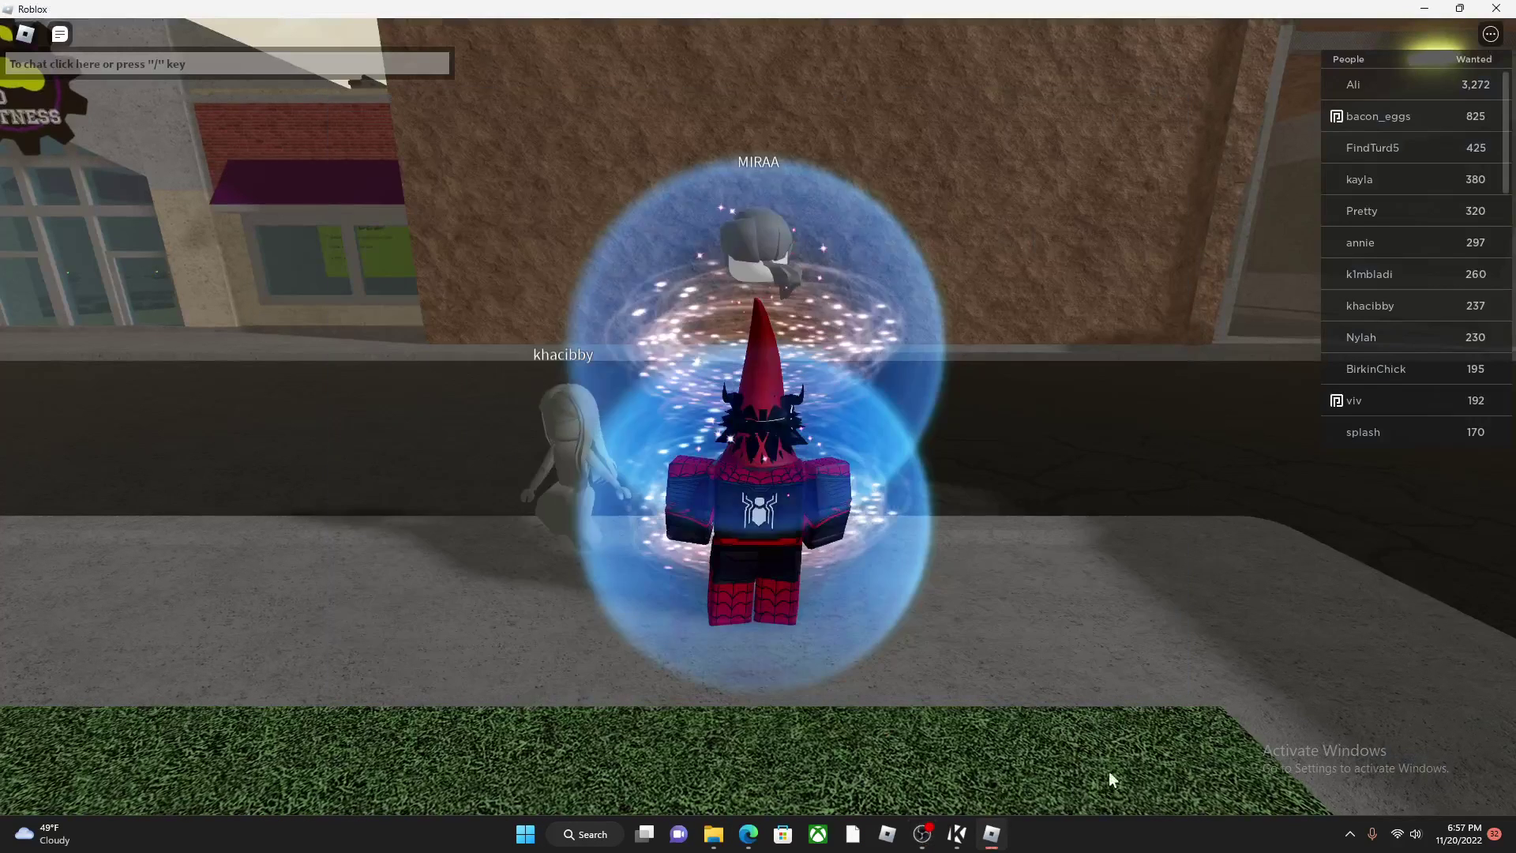
{"action": "key", "text": "w"}
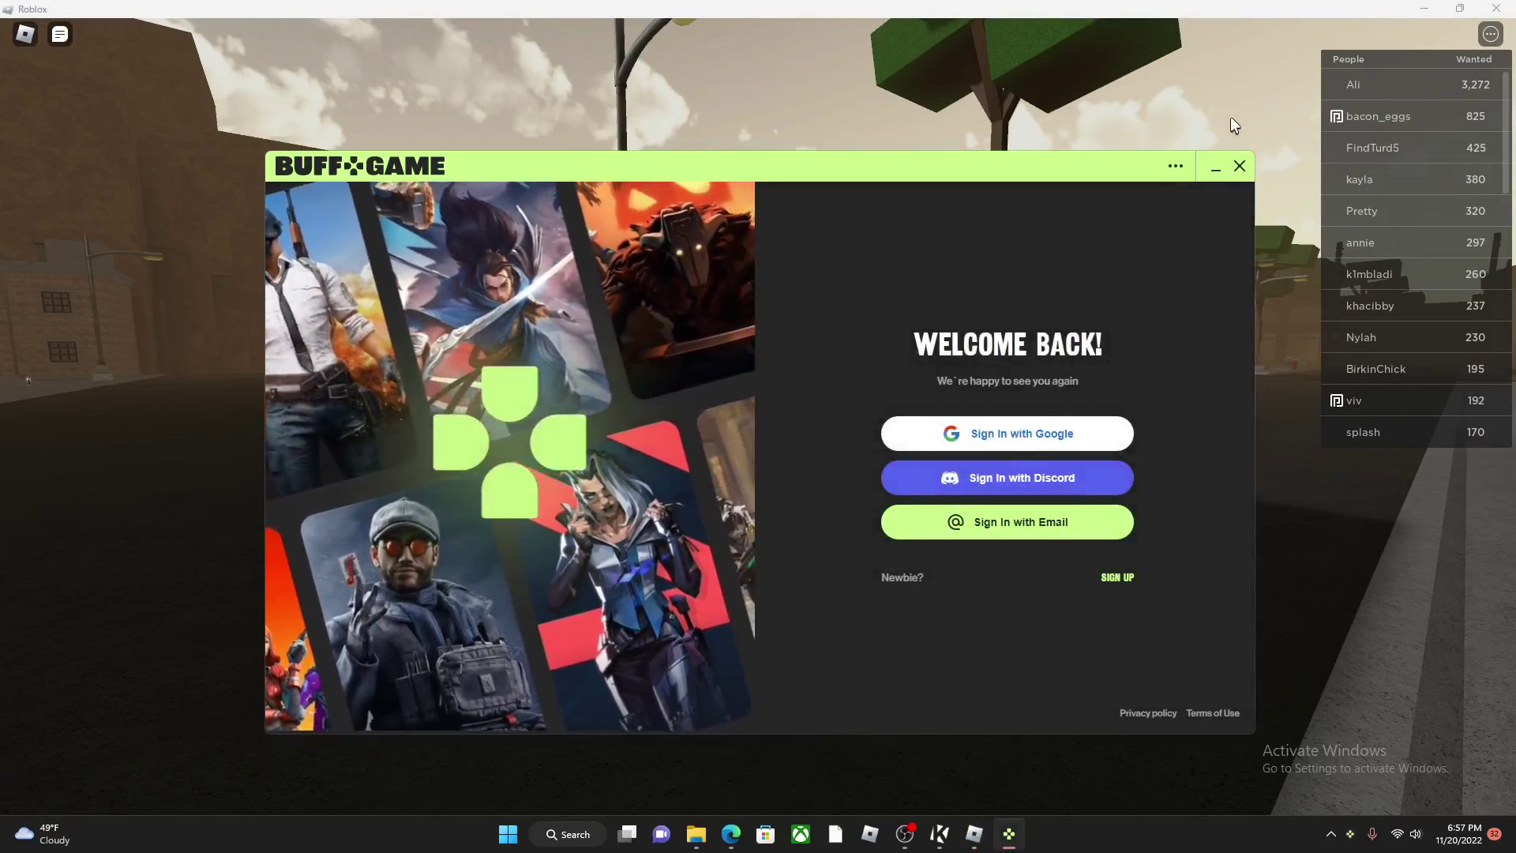
{"action": "left_click", "coordinate": [1239, 166]}
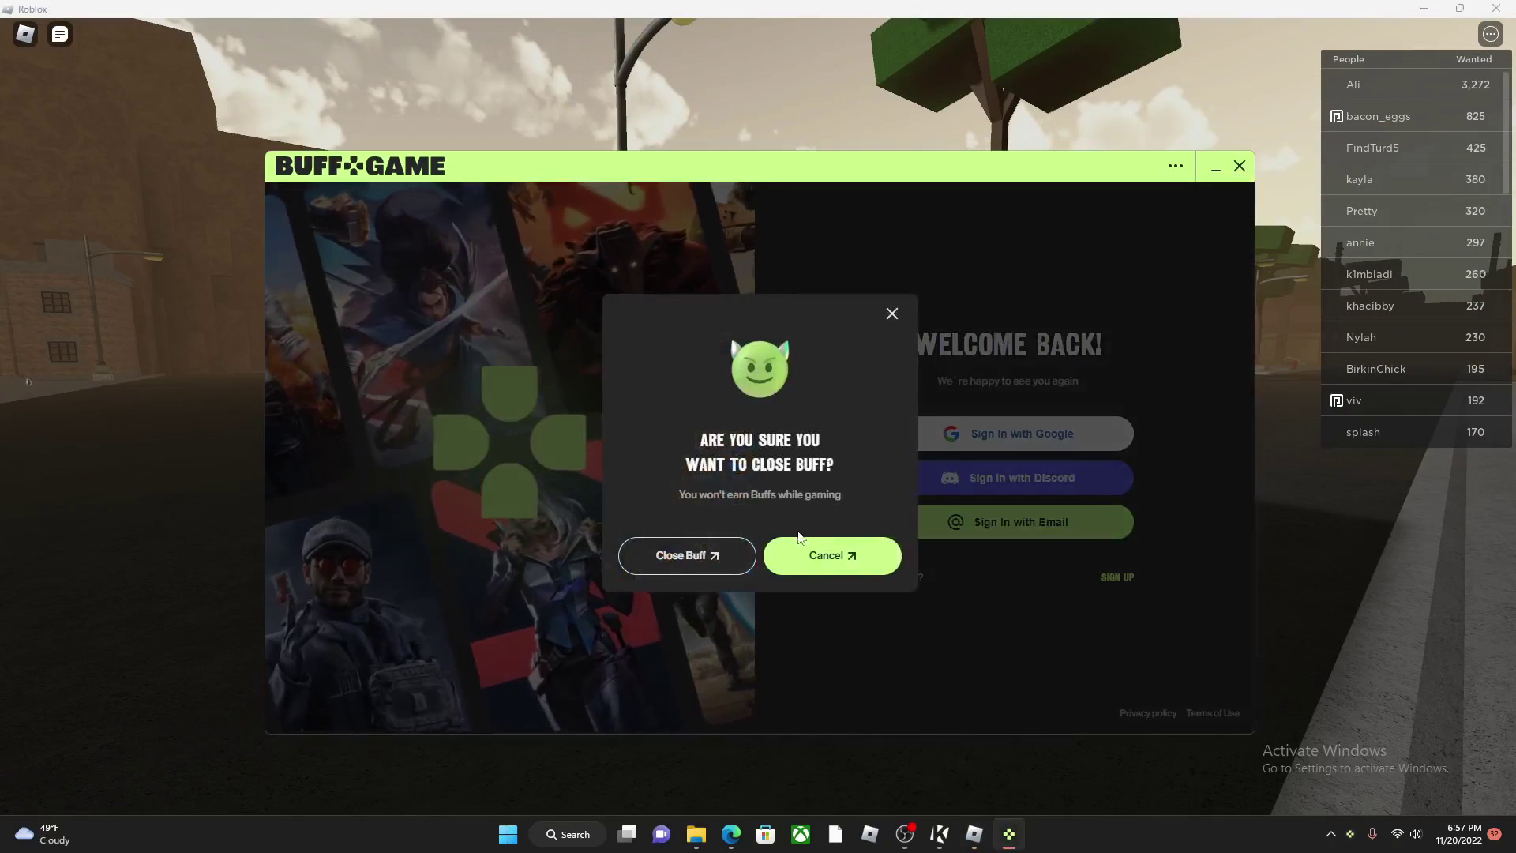
{"action": "left_click", "coordinate": [685, 552]}
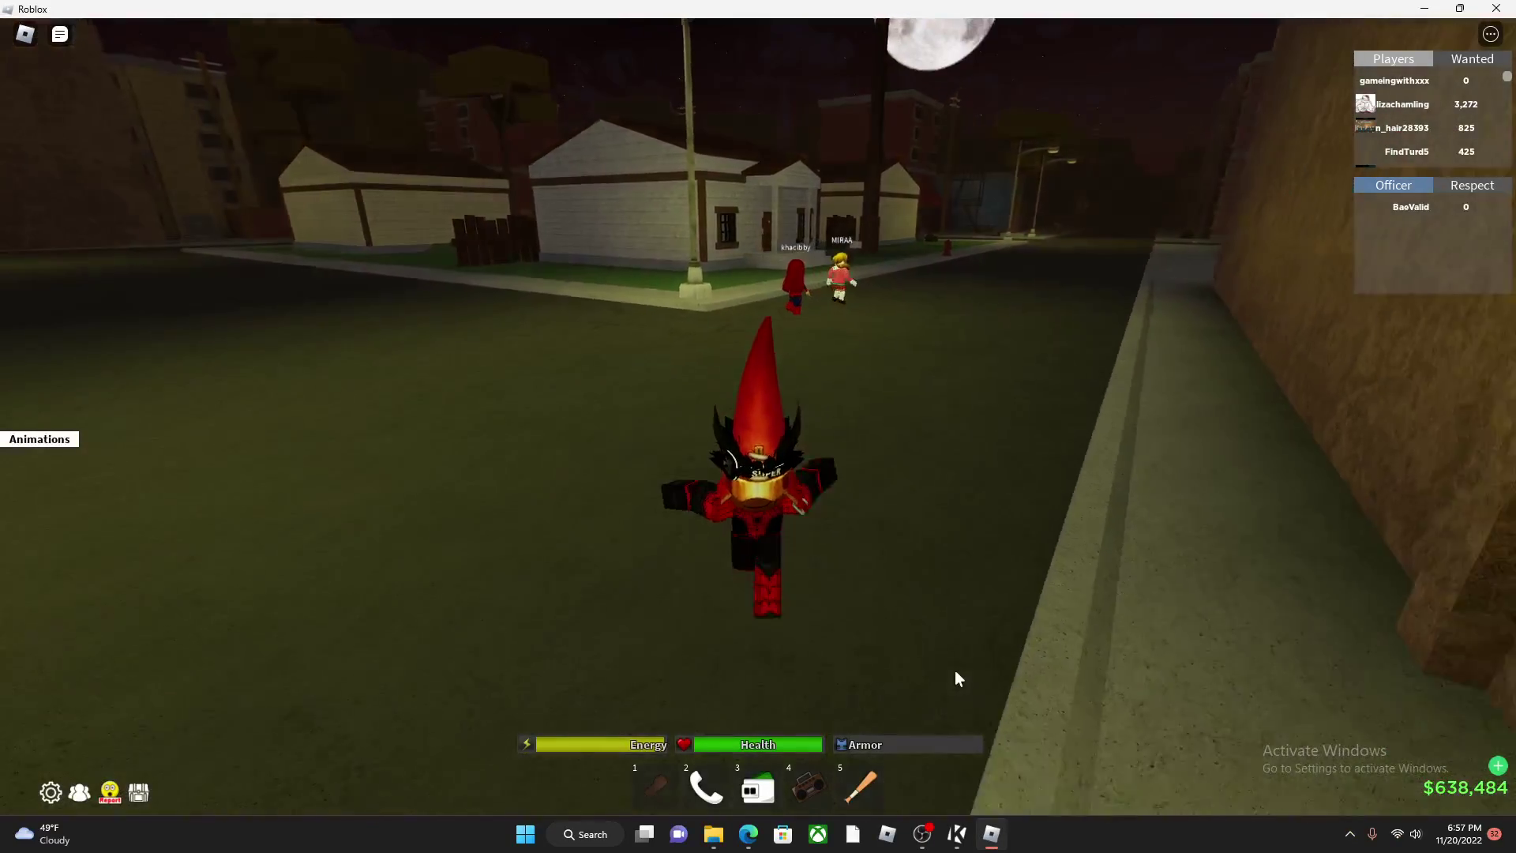
{"action": "left_click", "coordinate": [955, 836]}
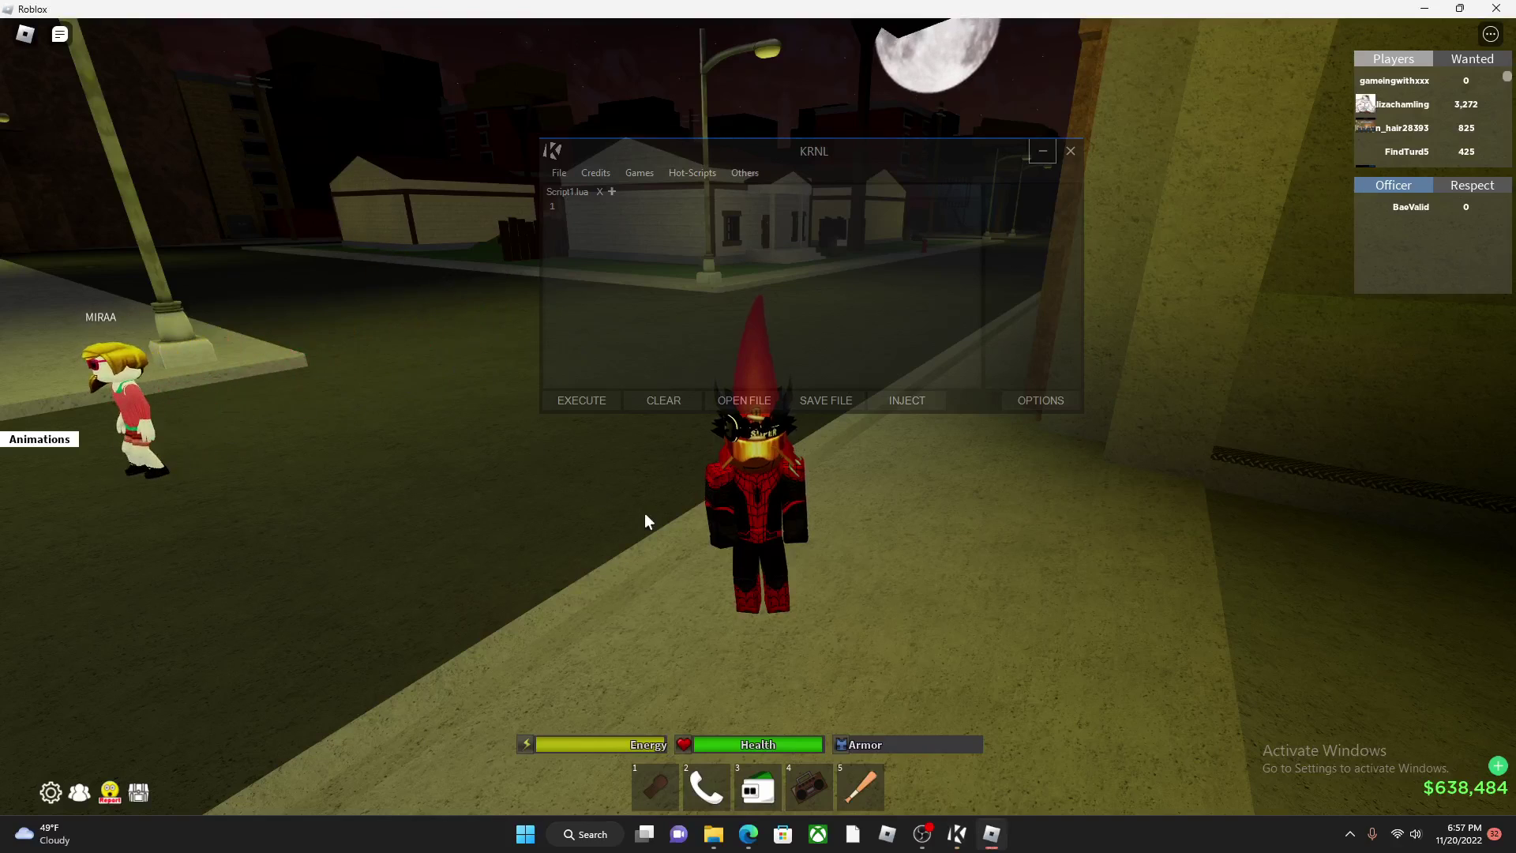
Move the avatar through the street, check the ScriptBlox Aimlock page, and return to KRNL.
{"action": "left_click", "coordinate": [1070, 150]}
{"action": "key", "text": "d"}
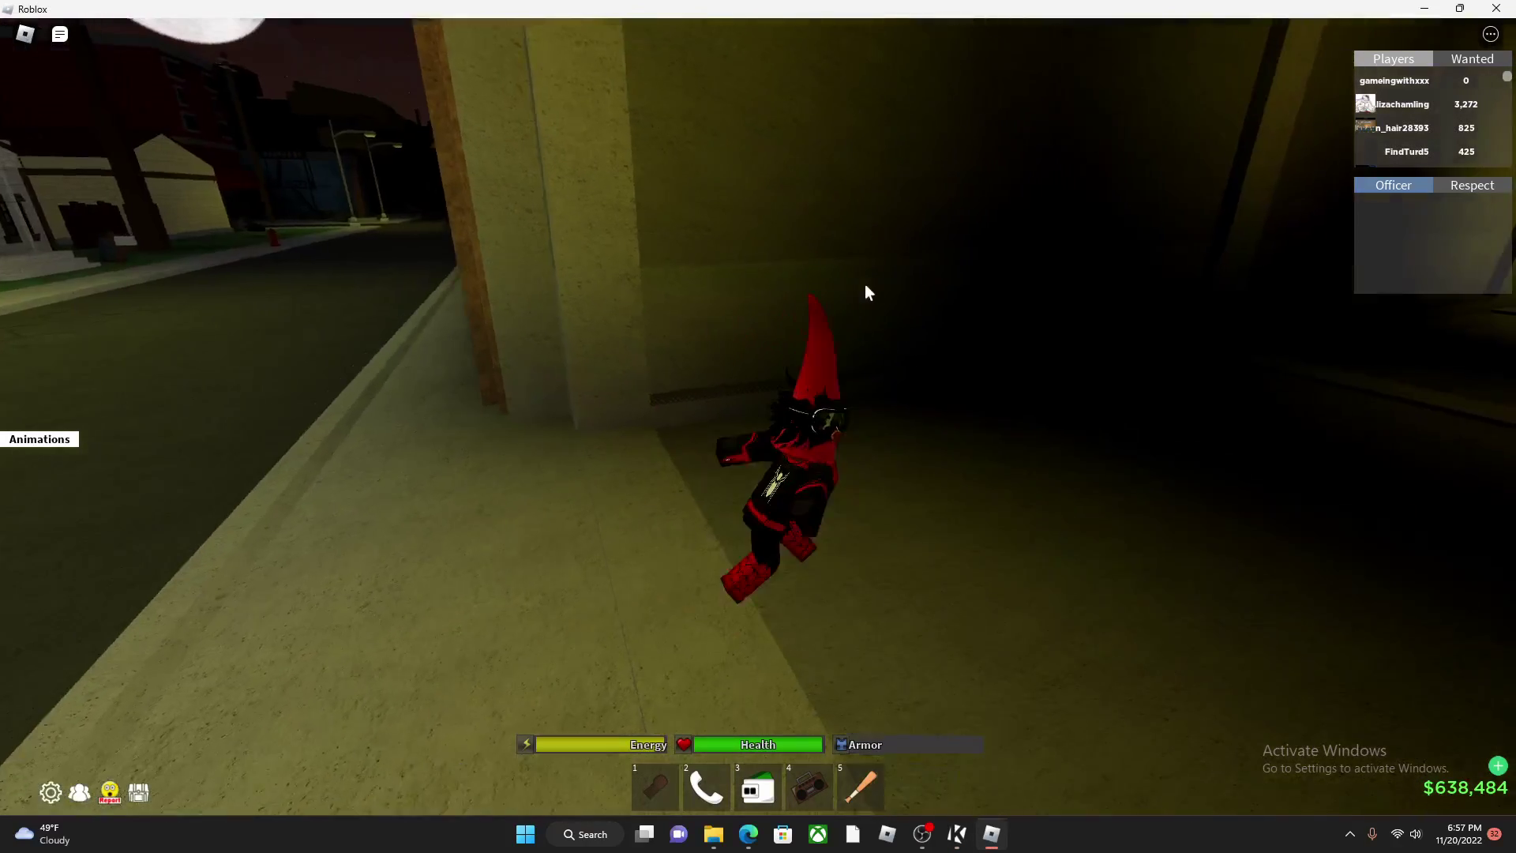
{"action": "key", "text": "w"}
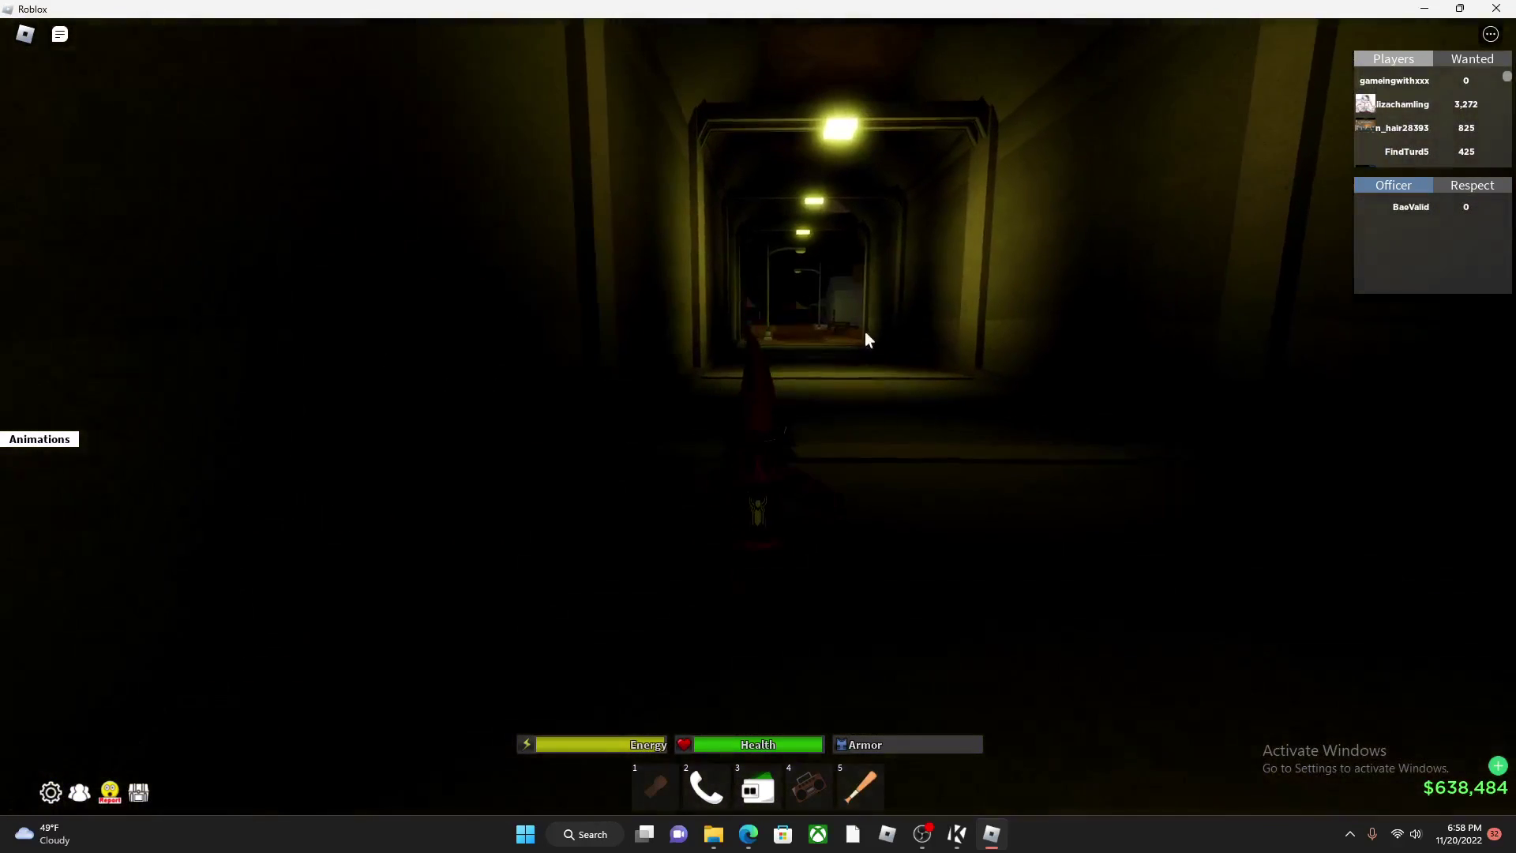
{"action": "scroll", "coordinate": [855, 661], "scroll_direction": "up", "scroll_amount": 5}
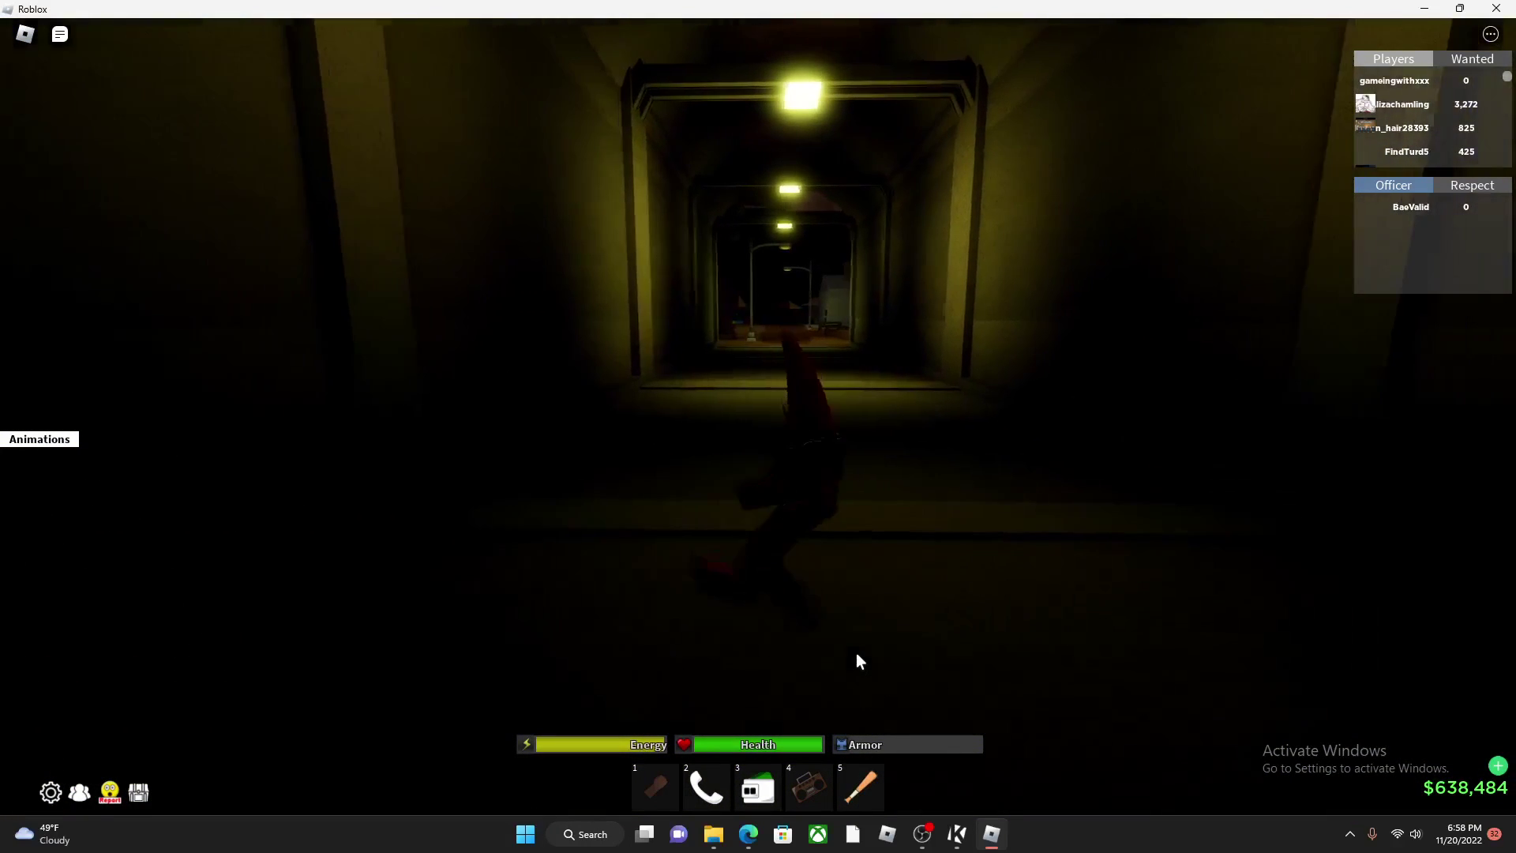
{"action": "left_click", "coordinate": [956, 833]}
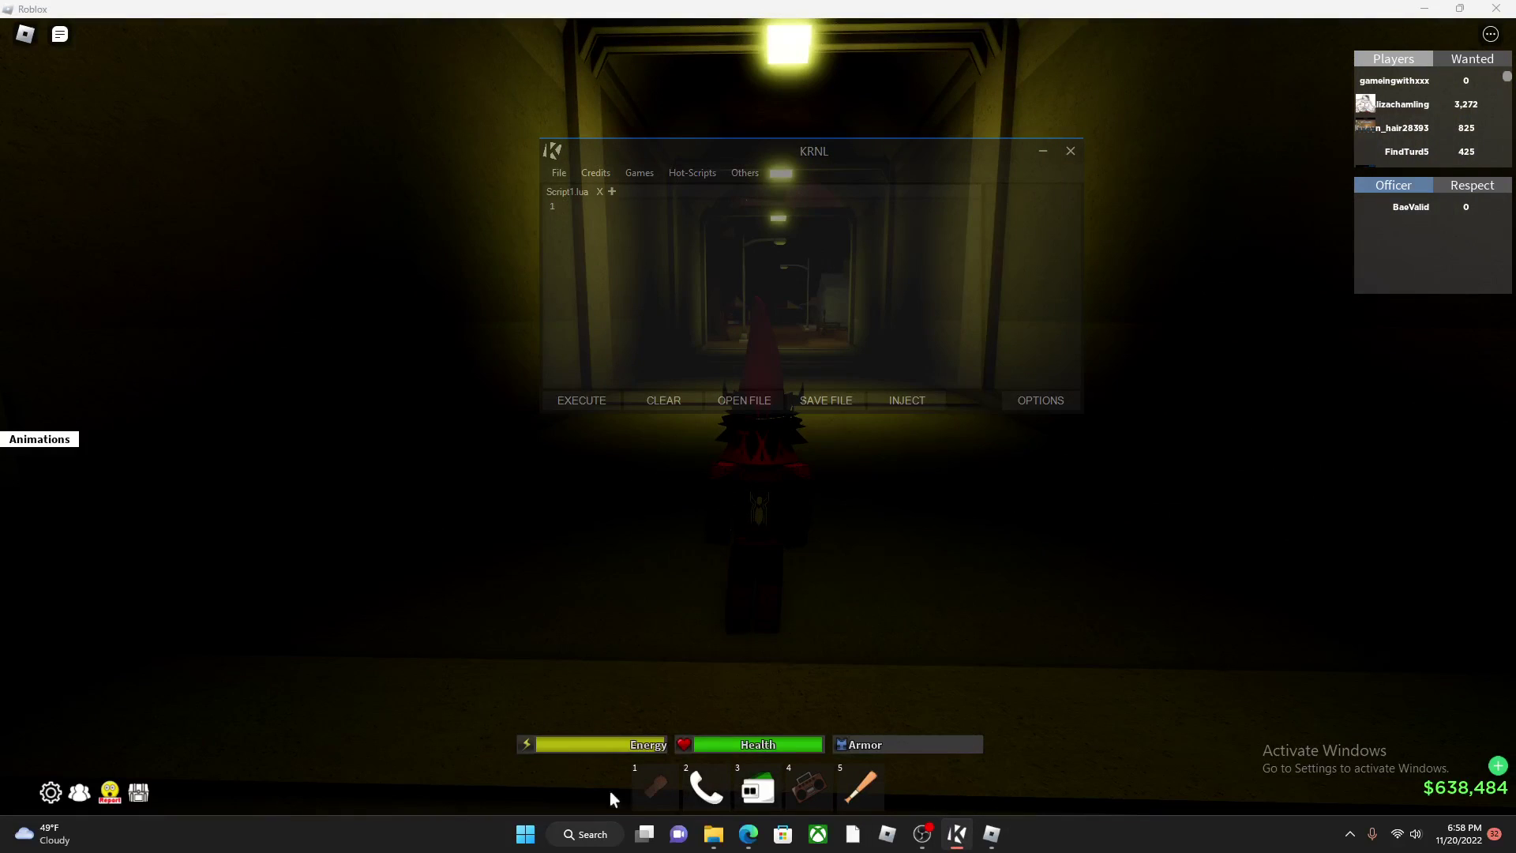
{"action": "left_click", "coordinate": [748, 835]}
{"action": "left_click", "coordinate": [450, 12]}
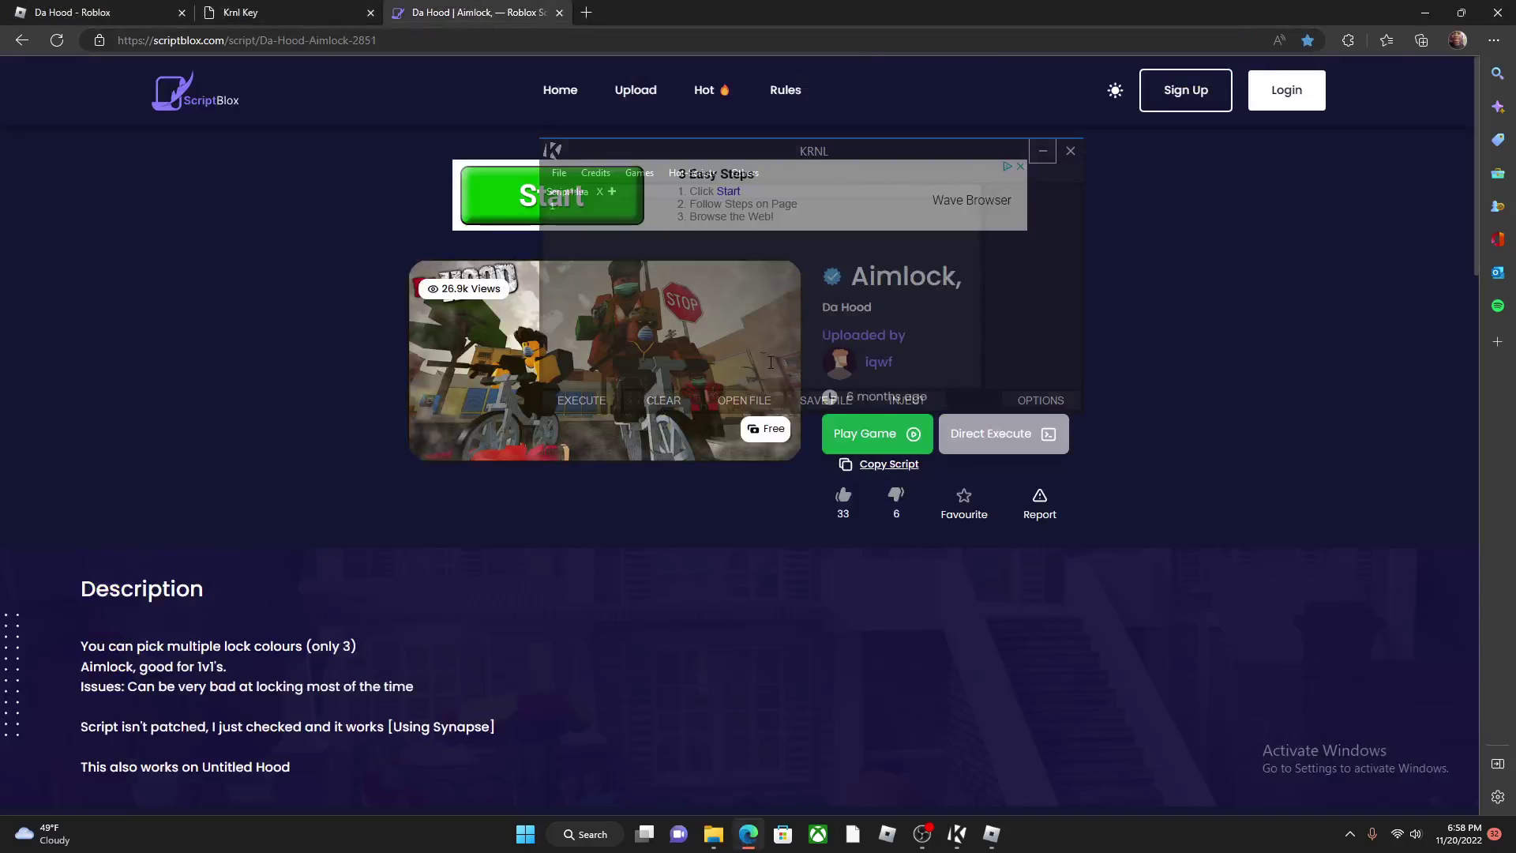
{"action": "left_click", "coordinate": [992, 834]}
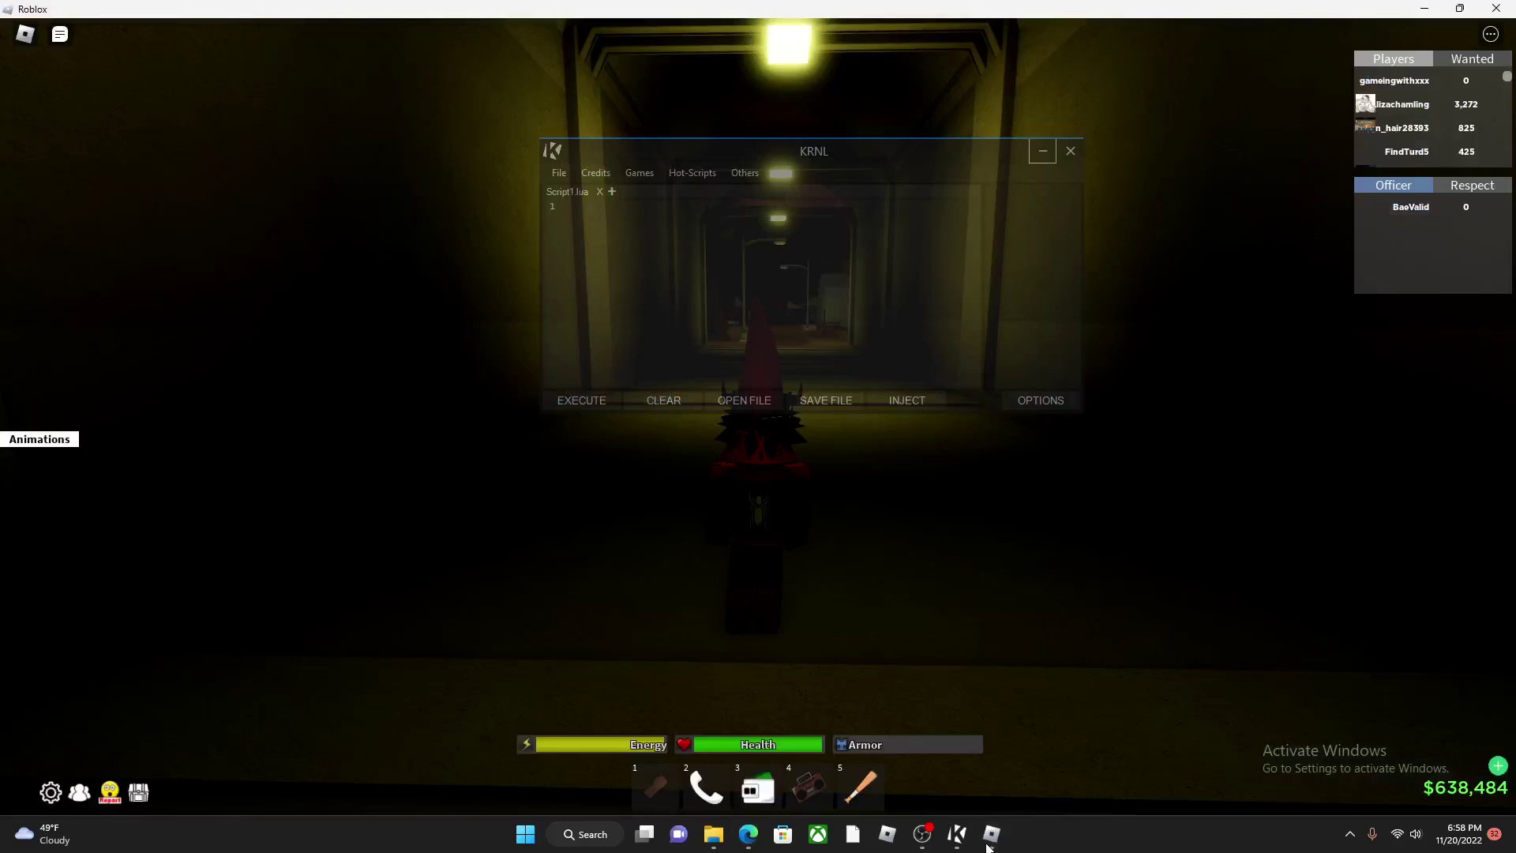
Paste the aimlock loadstring into the KRNL editor with Ctrl+V and execute it.
{"action": "left_click", "coordinate": [687, 260]}
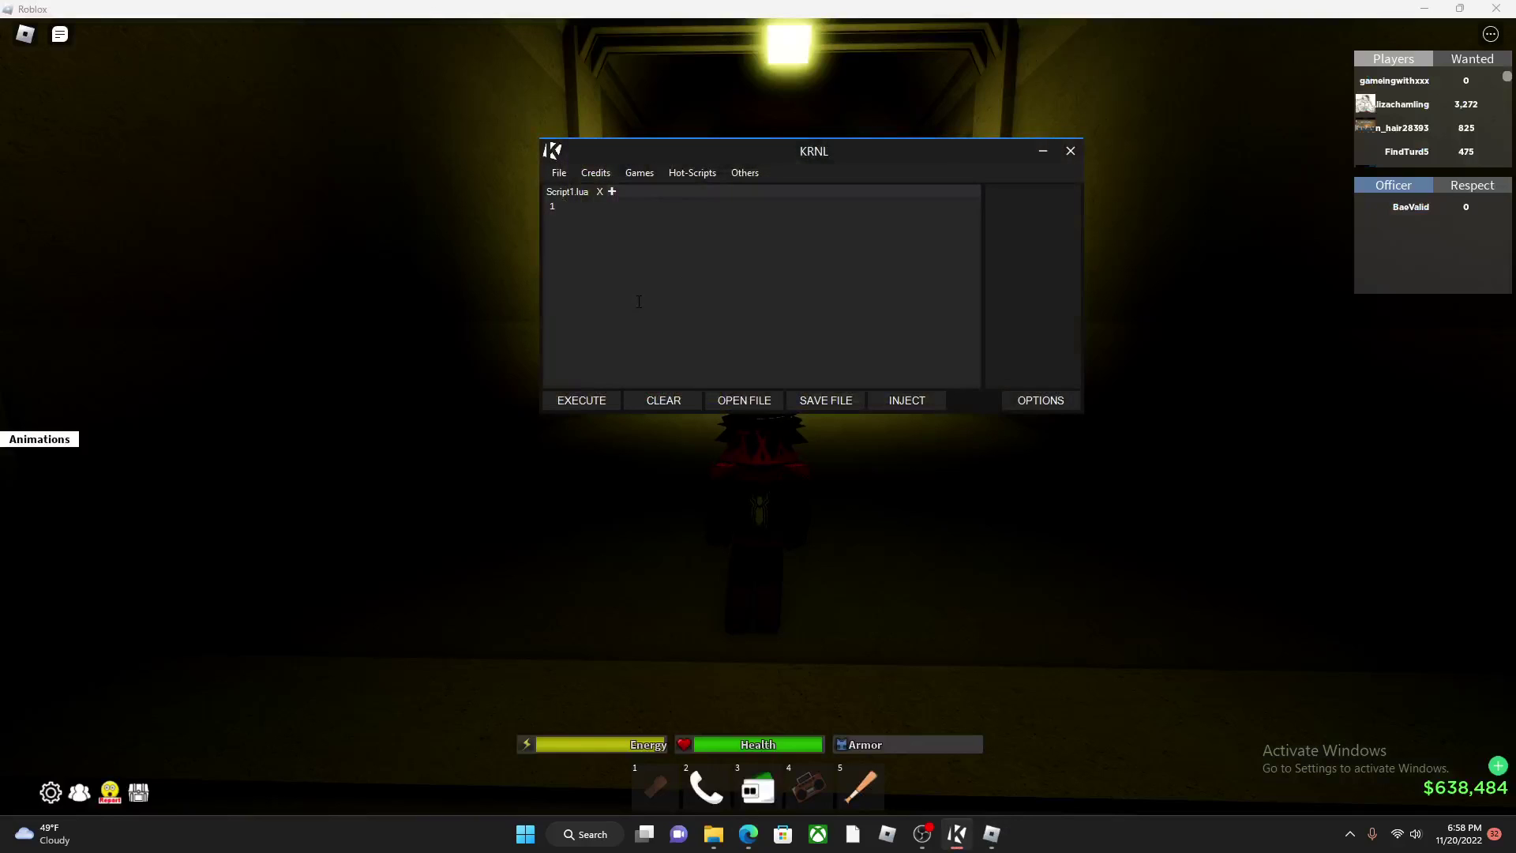
{"action": "key", "text": "ctrl+v"}
{"action": "left_click", "coordinate": [583, 410]}
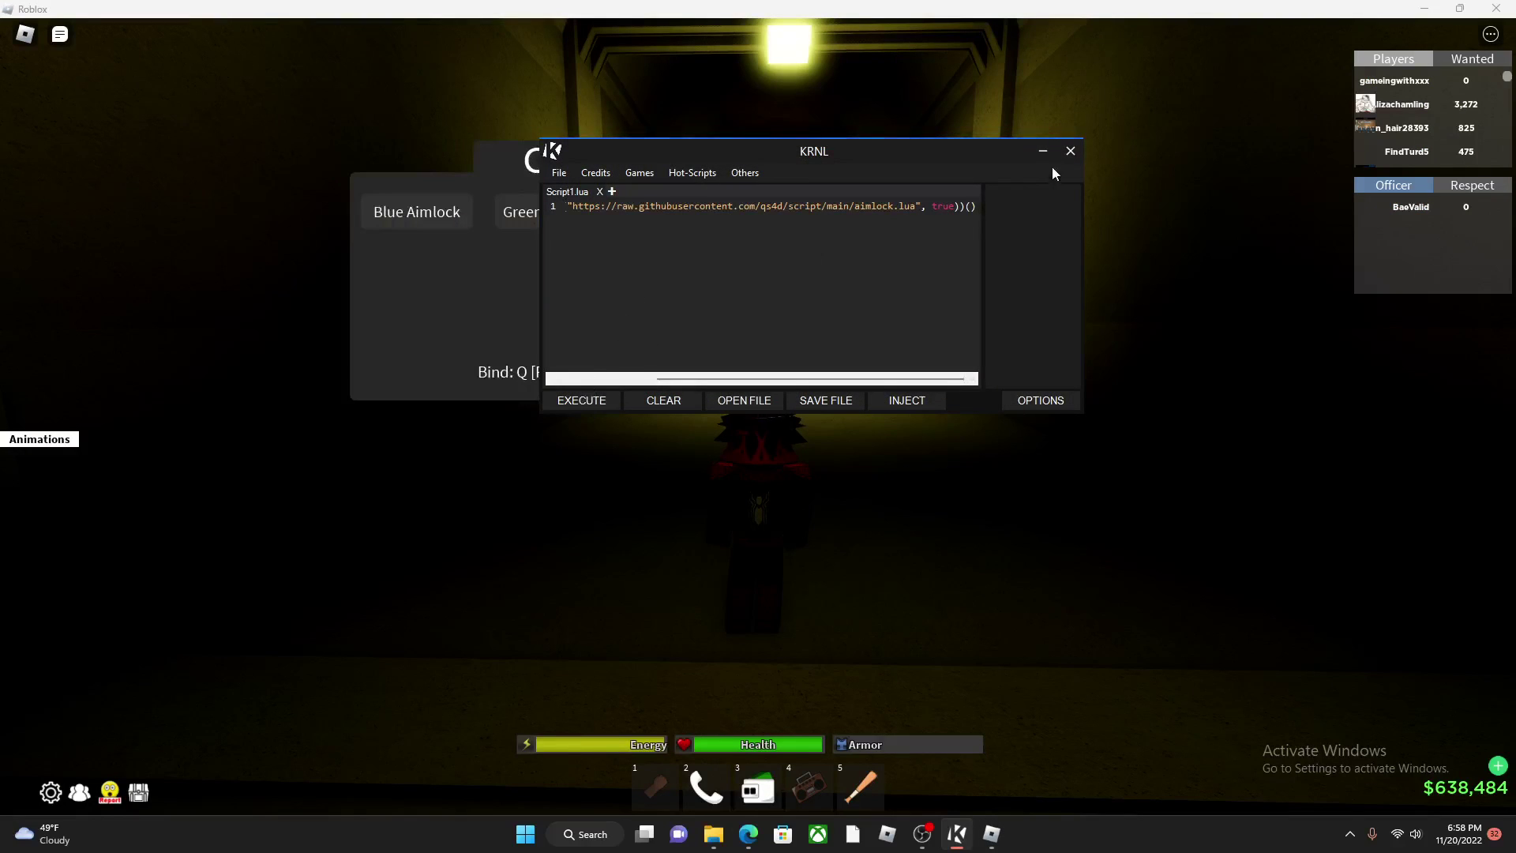
Minimize the executor, walk out of the tunnel, and enable Blue Aimlock bound to Q.
{"action": "left_click", "coordinate": [1043, 151]}
{"action": "key", "text": "w"}
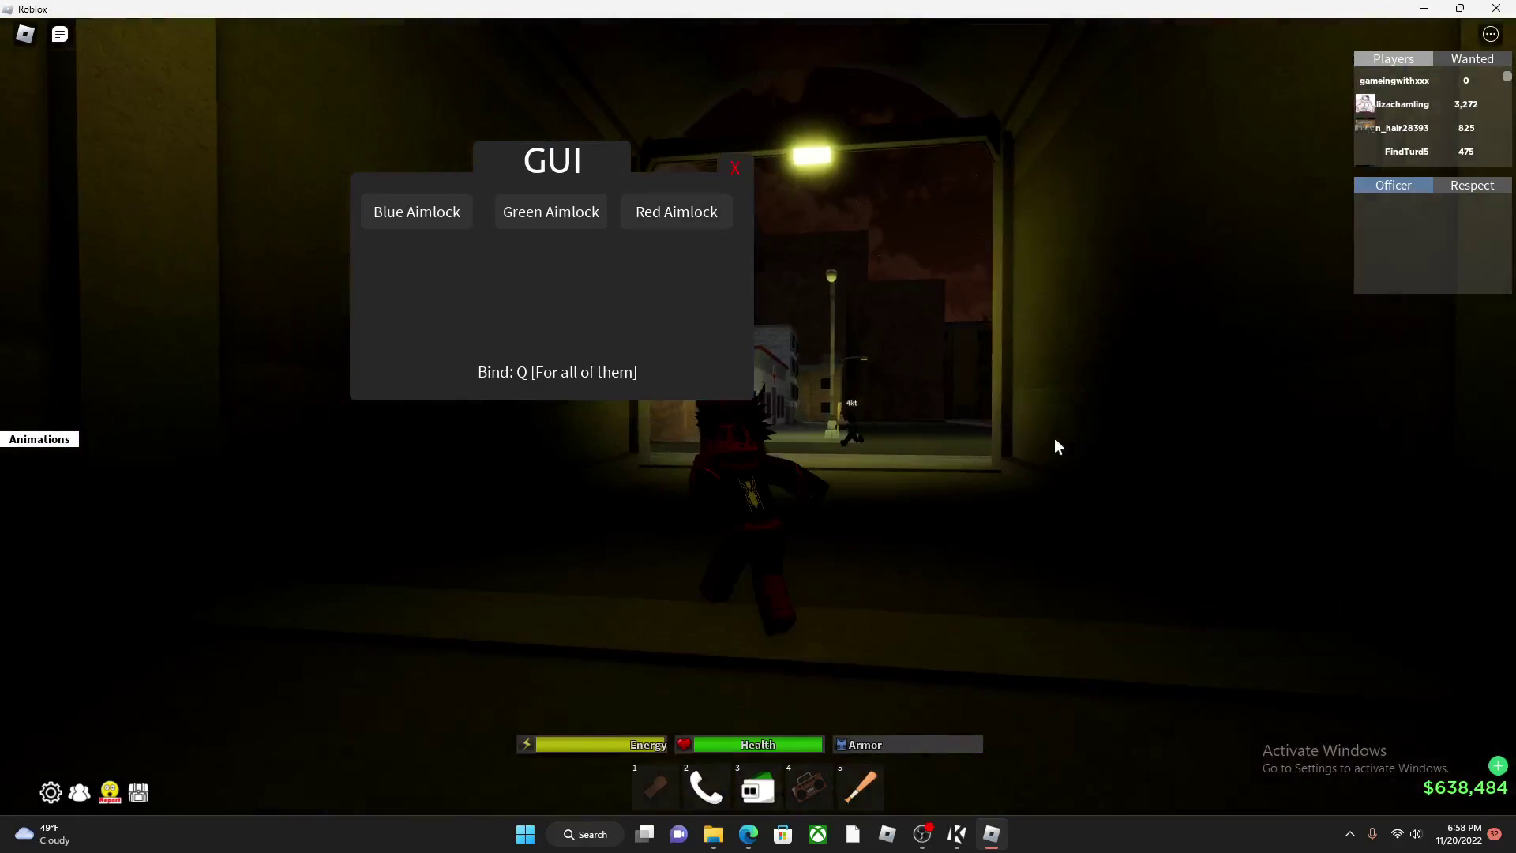
{"action": "key", "text": "w"}
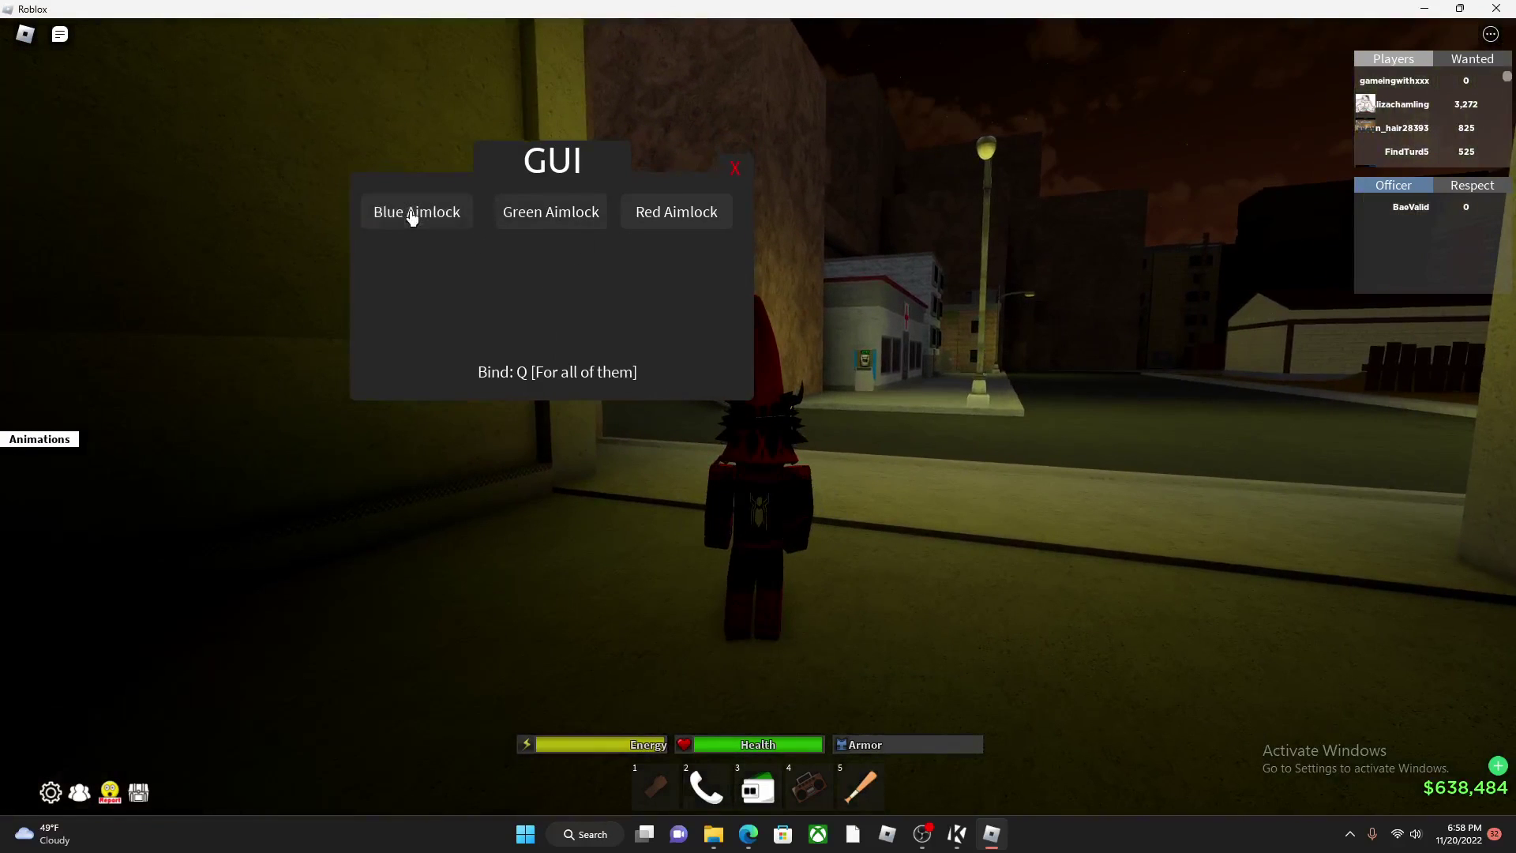
{"action": "left_click", "coordinate": [411, 215]}
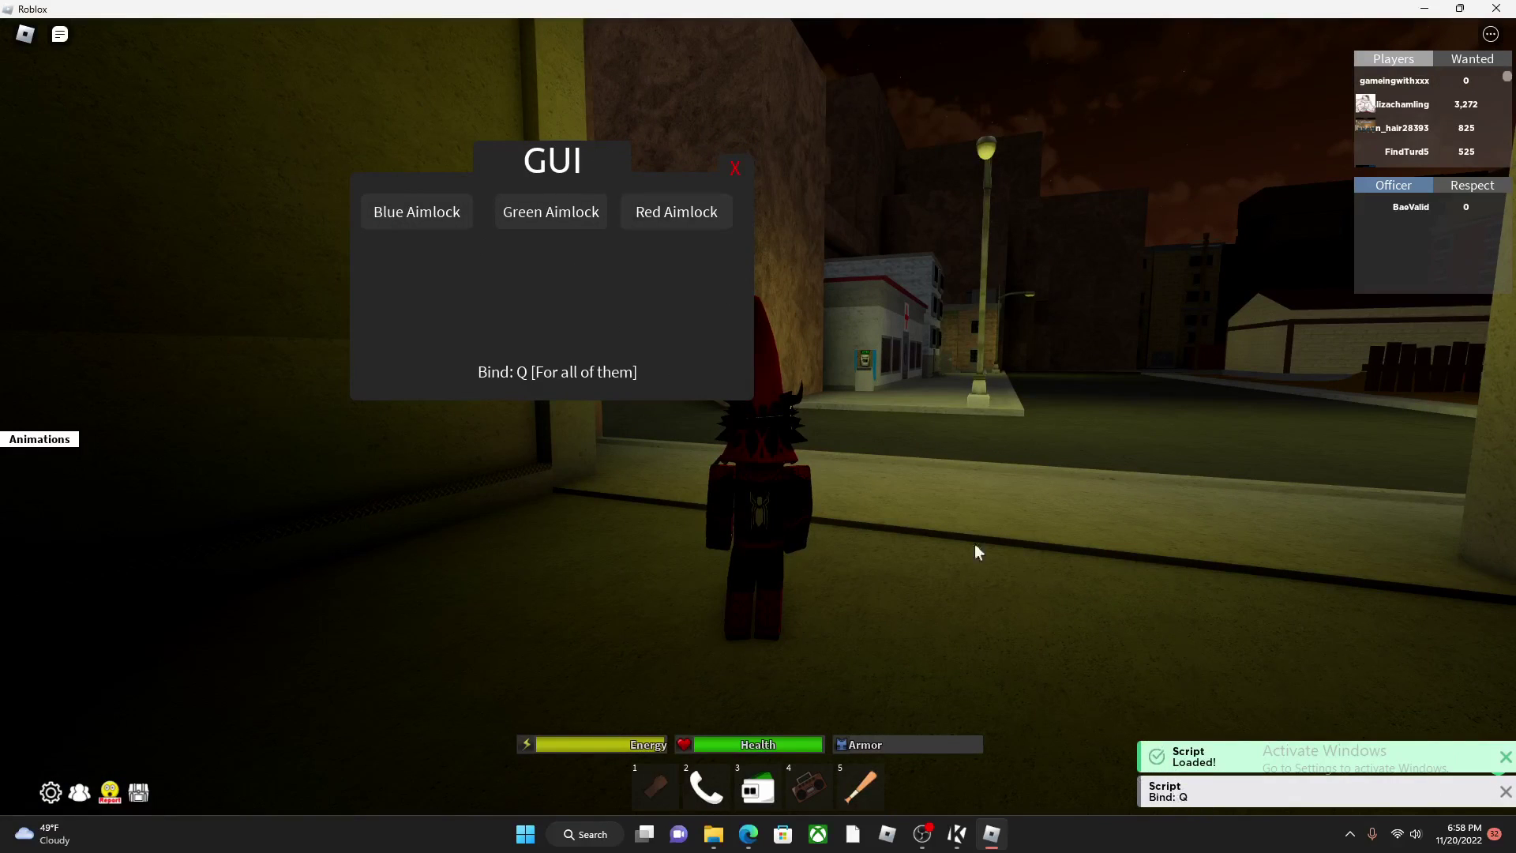
Close the aimlock panel and run up the street, past Hood Kicks, to the alley gun shop.
{"action": "left_click", "coordinate": [732, 169]}
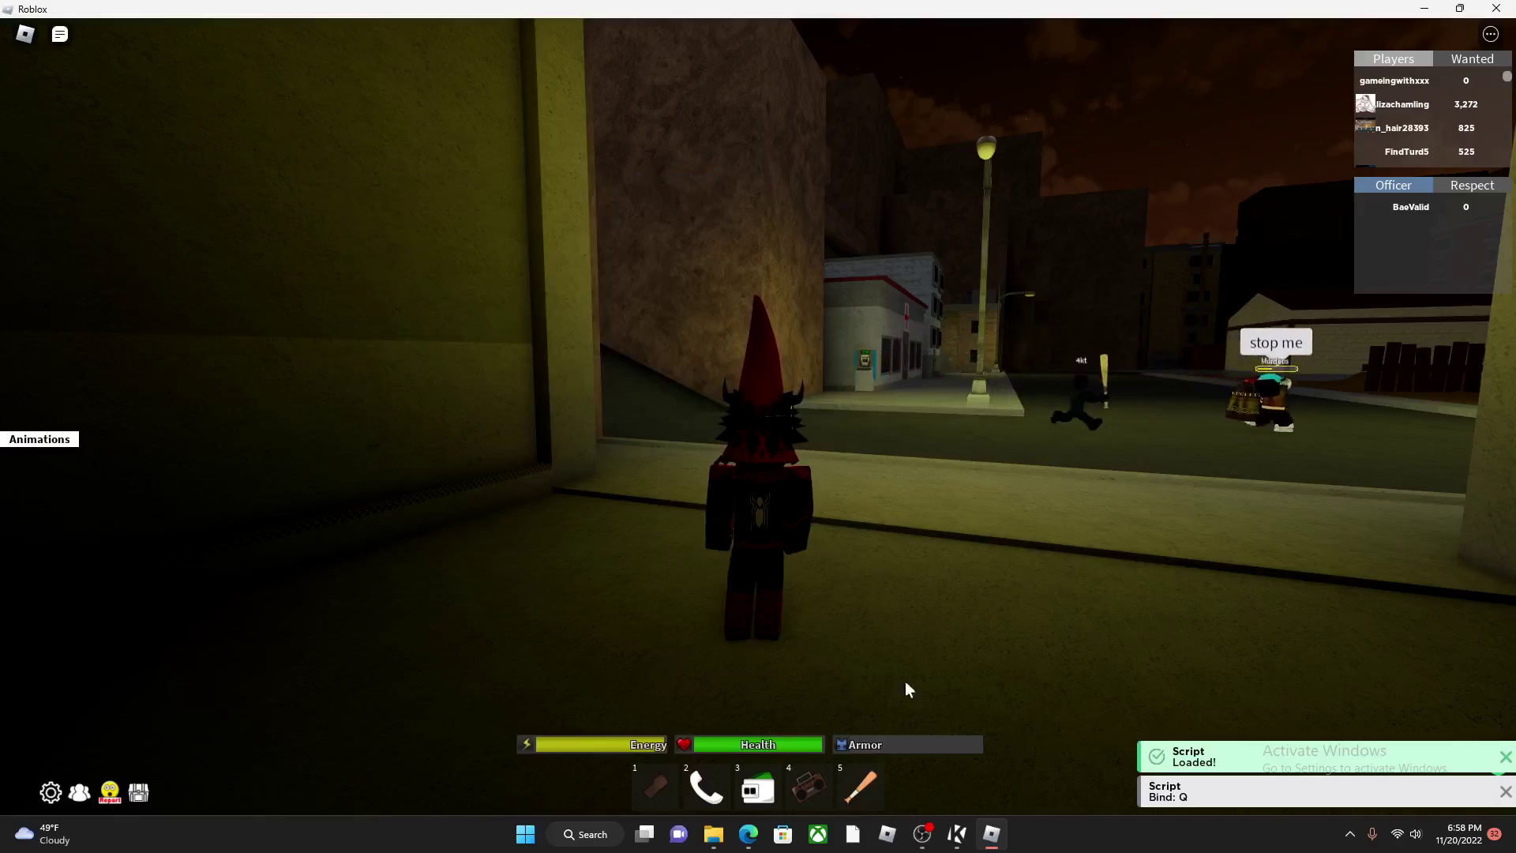
{"action": "key", "text": "s"}
{"action": "key", "text": "w"}
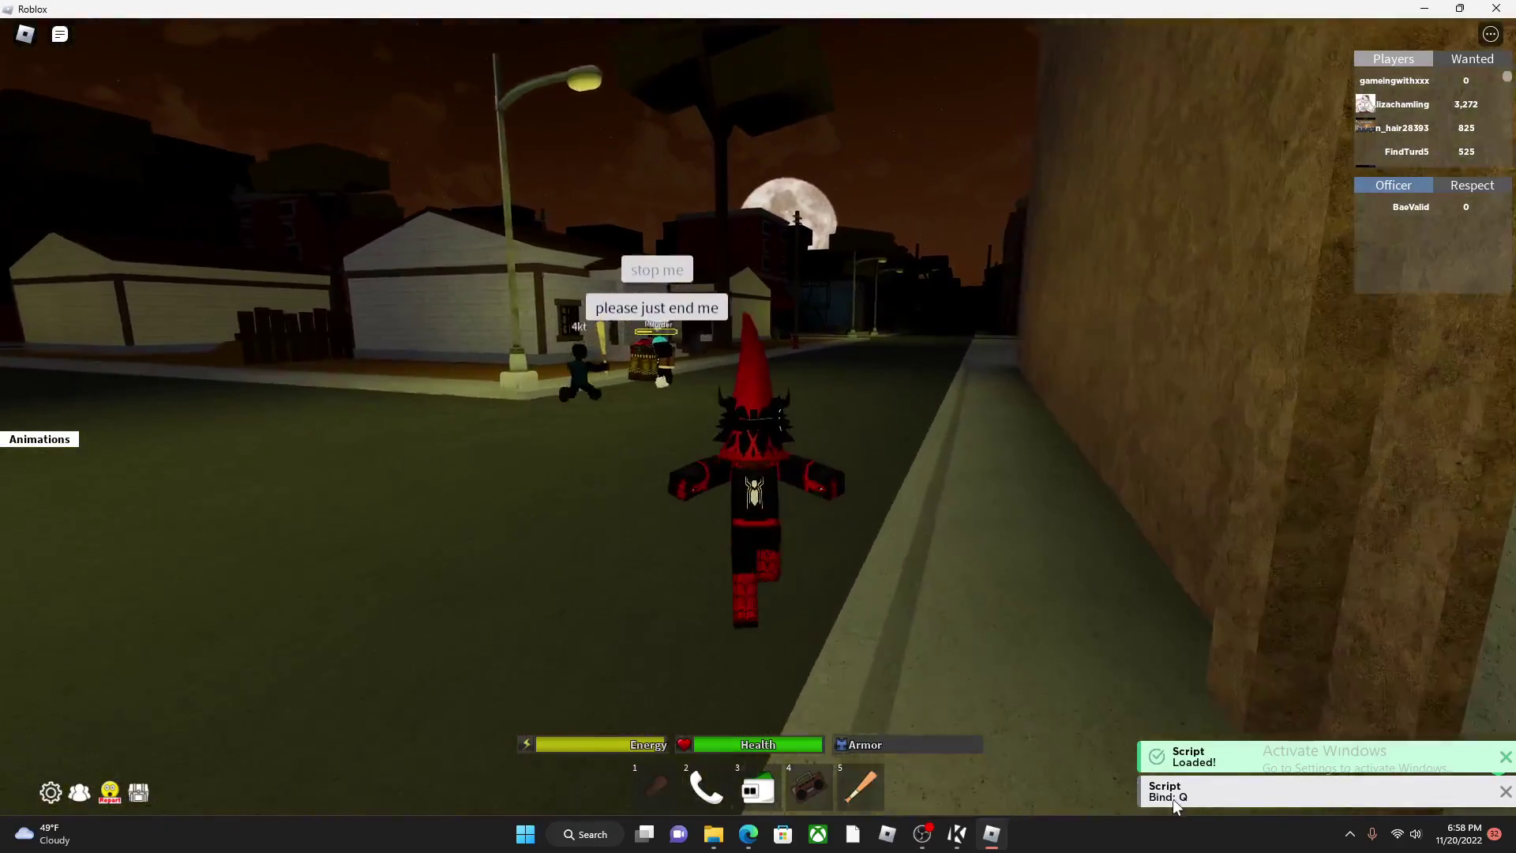
{"action": "key", "text": "w"}
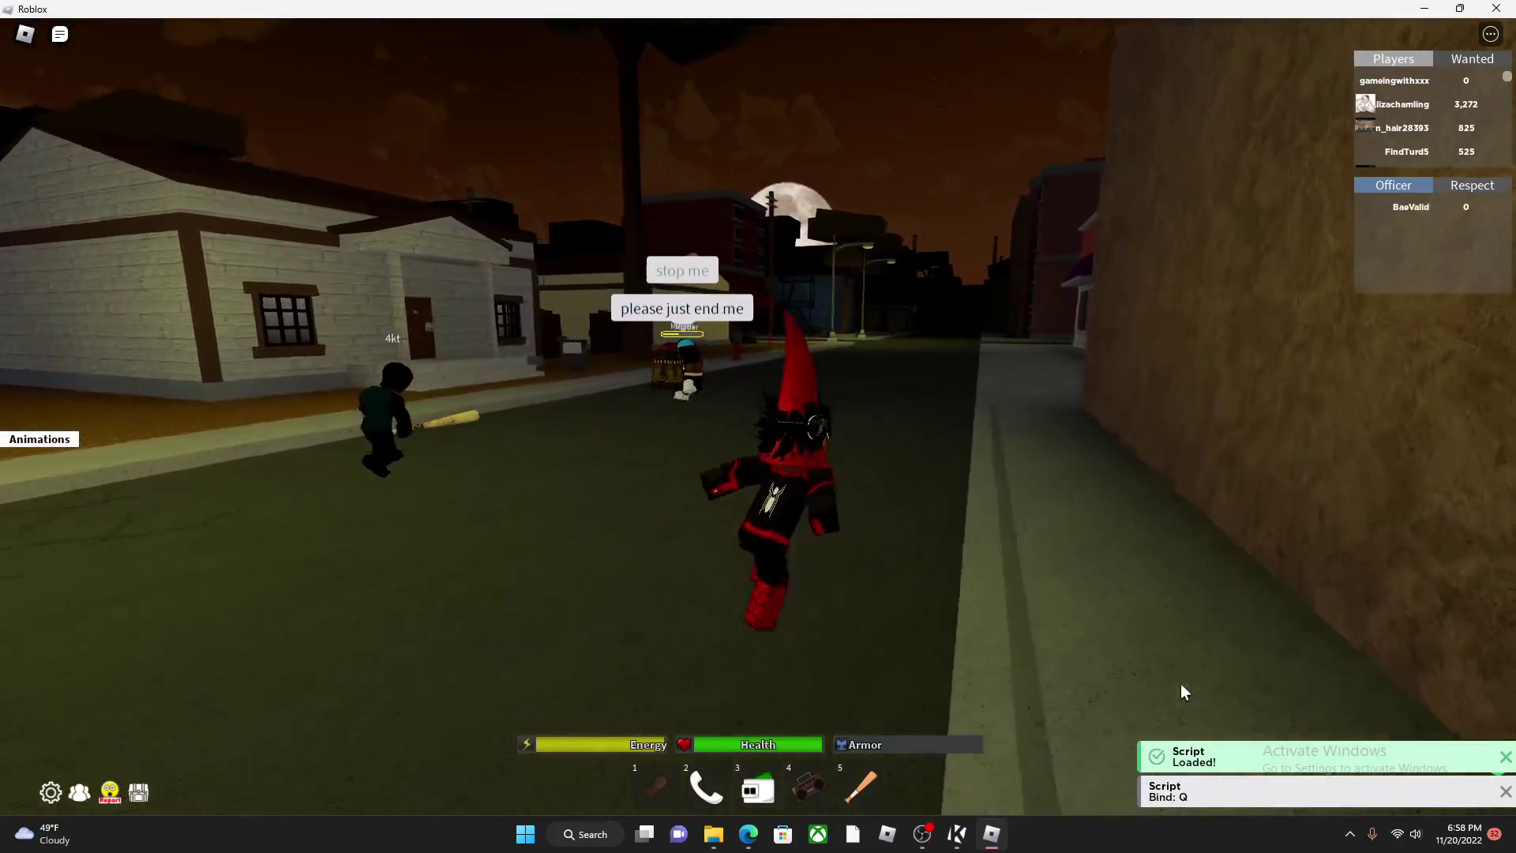
{"action": "key", "text": "w"}
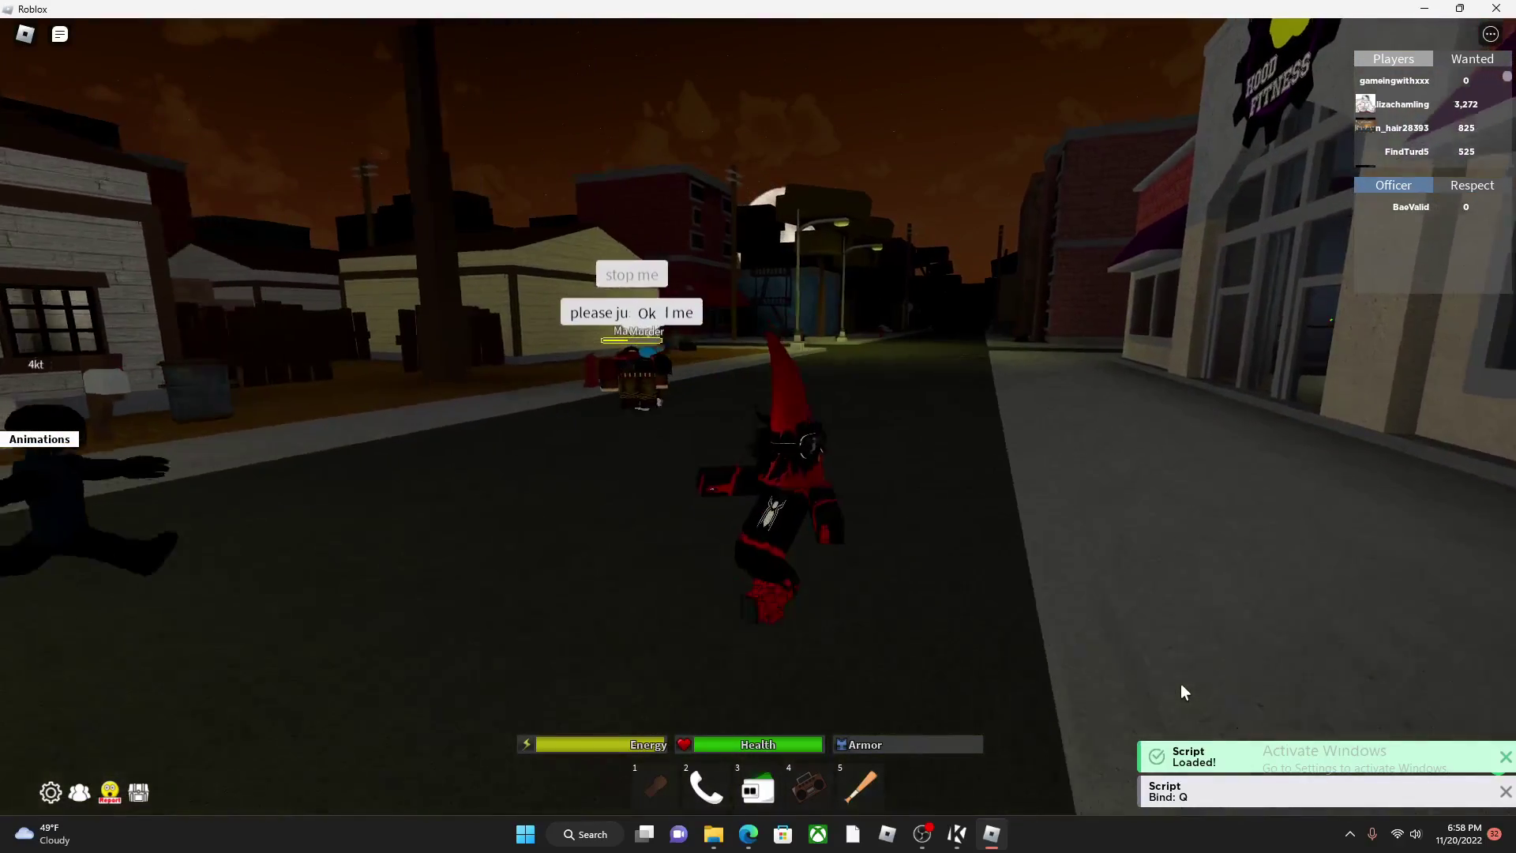
{"action": "key", "text": "a"}
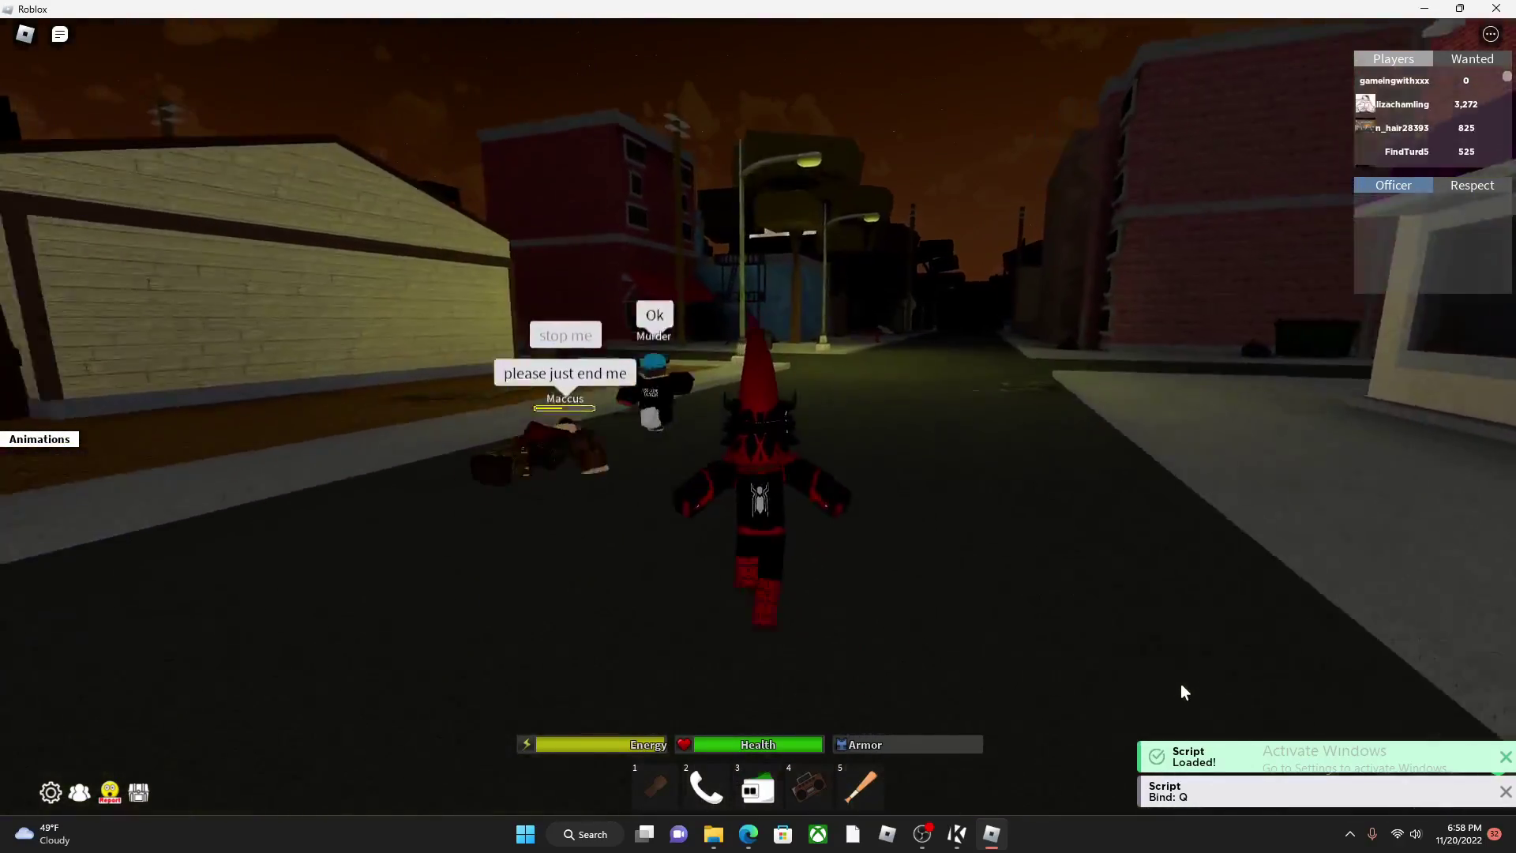
{"action": "key", "text": "d"}
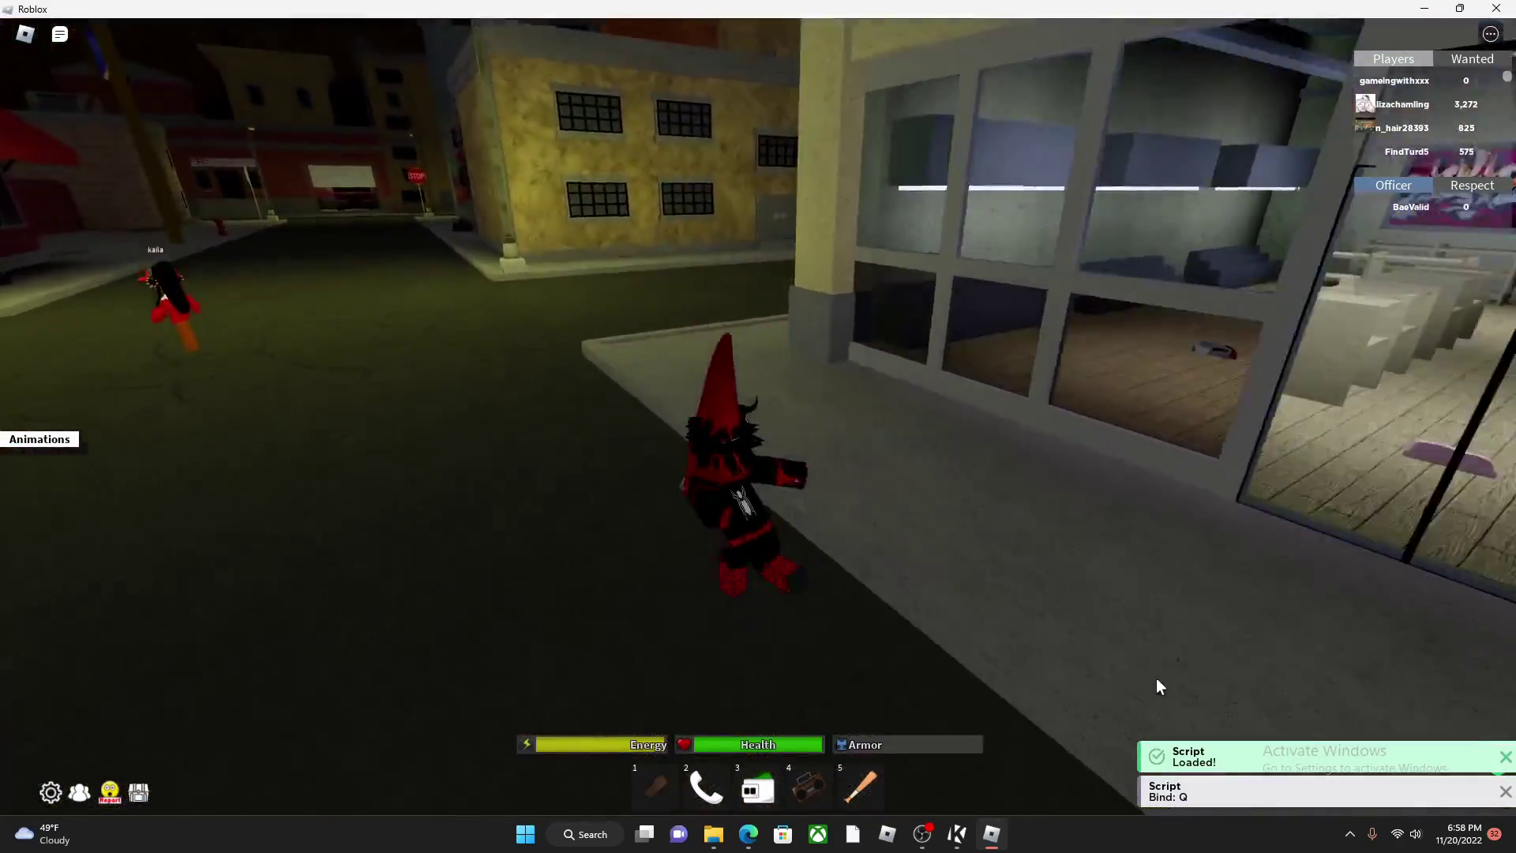
{"action": "key", "text": "w"}
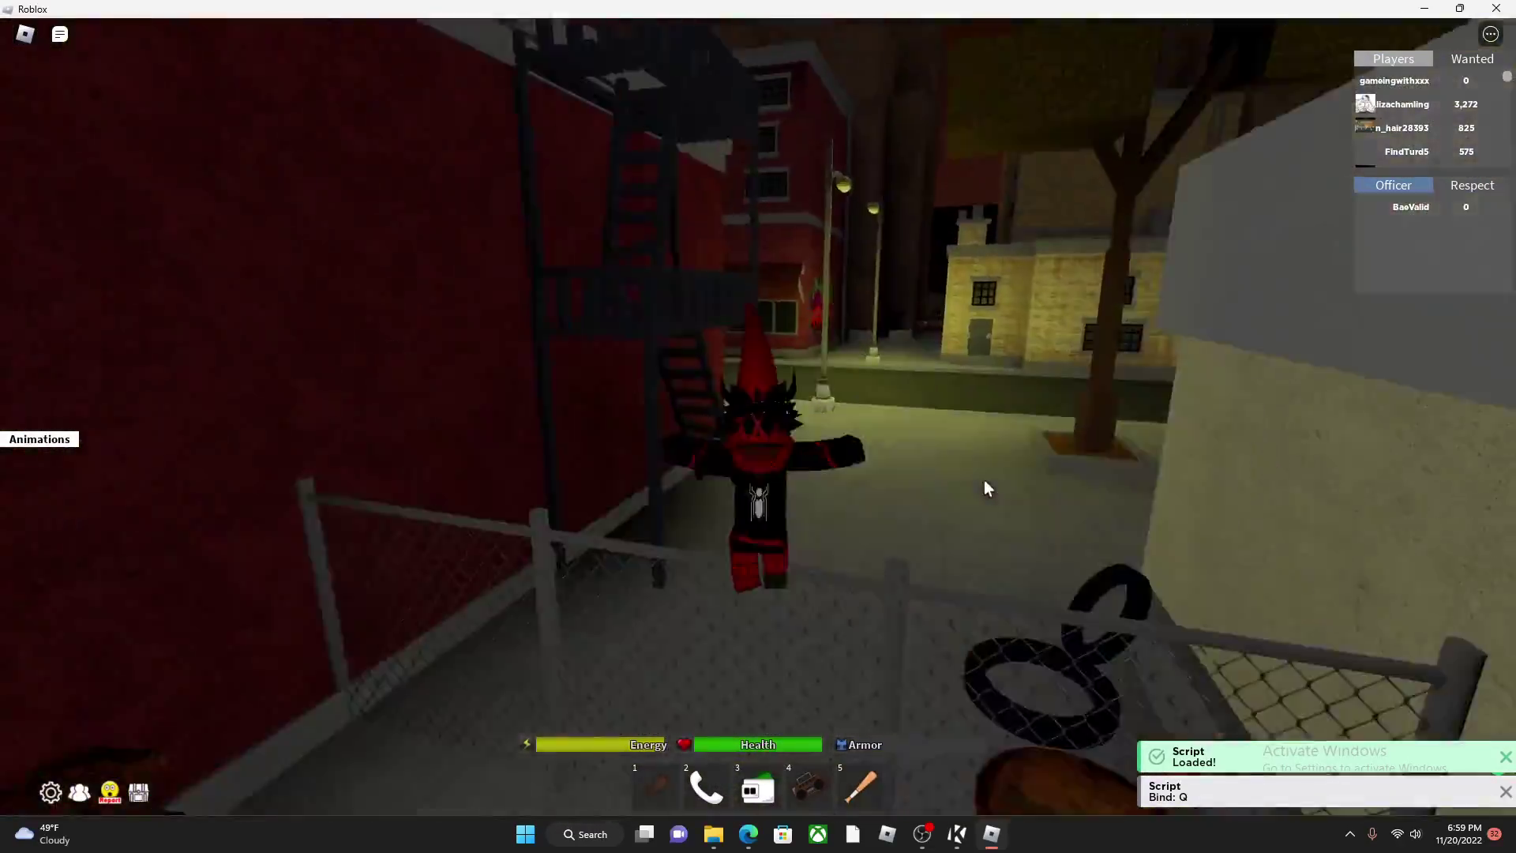
{"action": "key", "text": "w"}
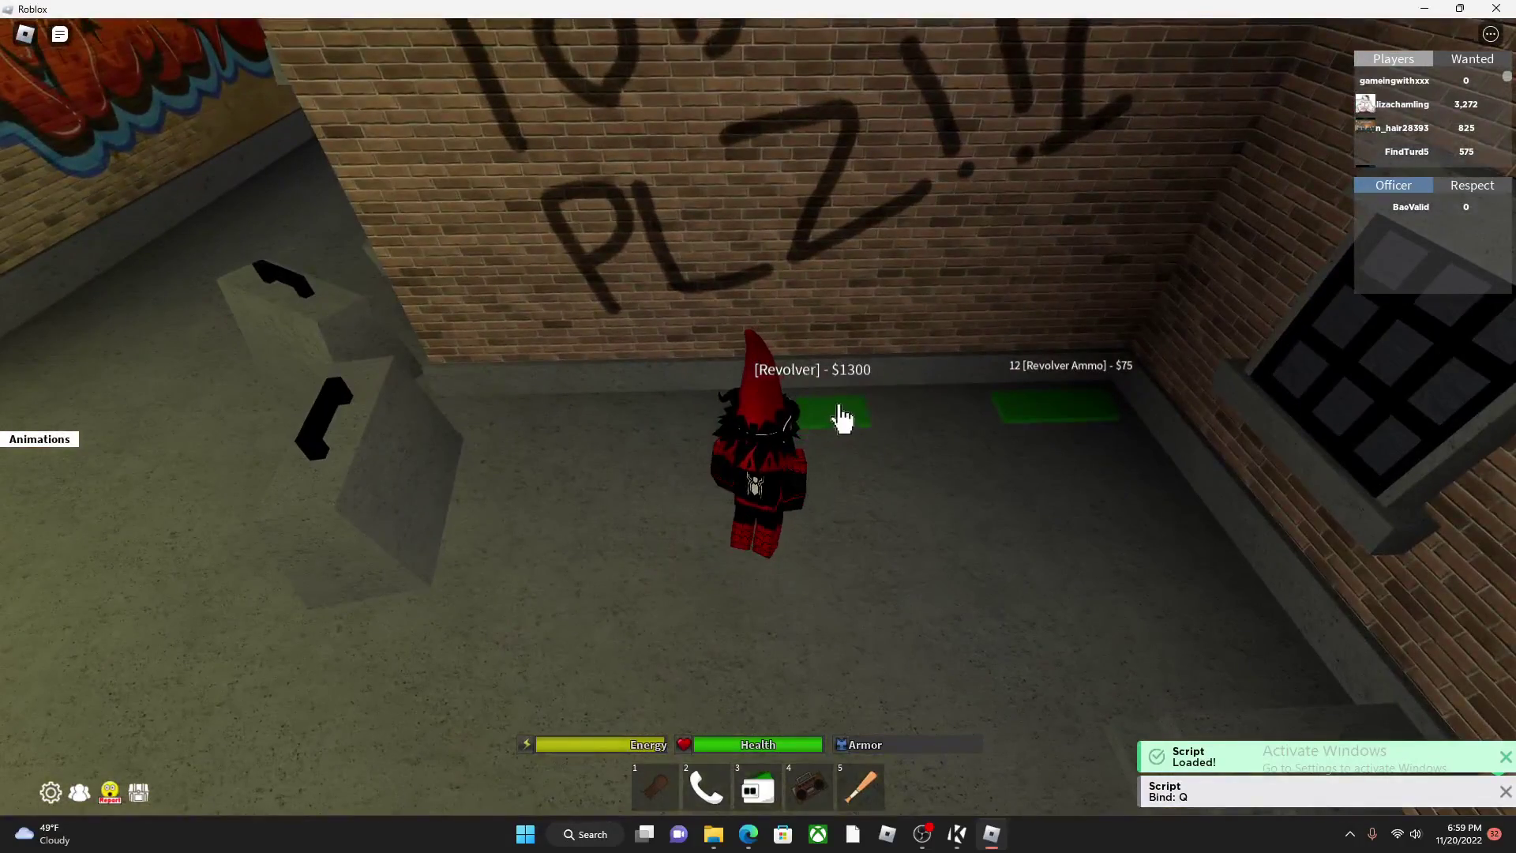
Buy the [Revolver] for $1300 and run back out of the alley onto the street.
{"action": "left_click", "coordinate": [841, 417]}
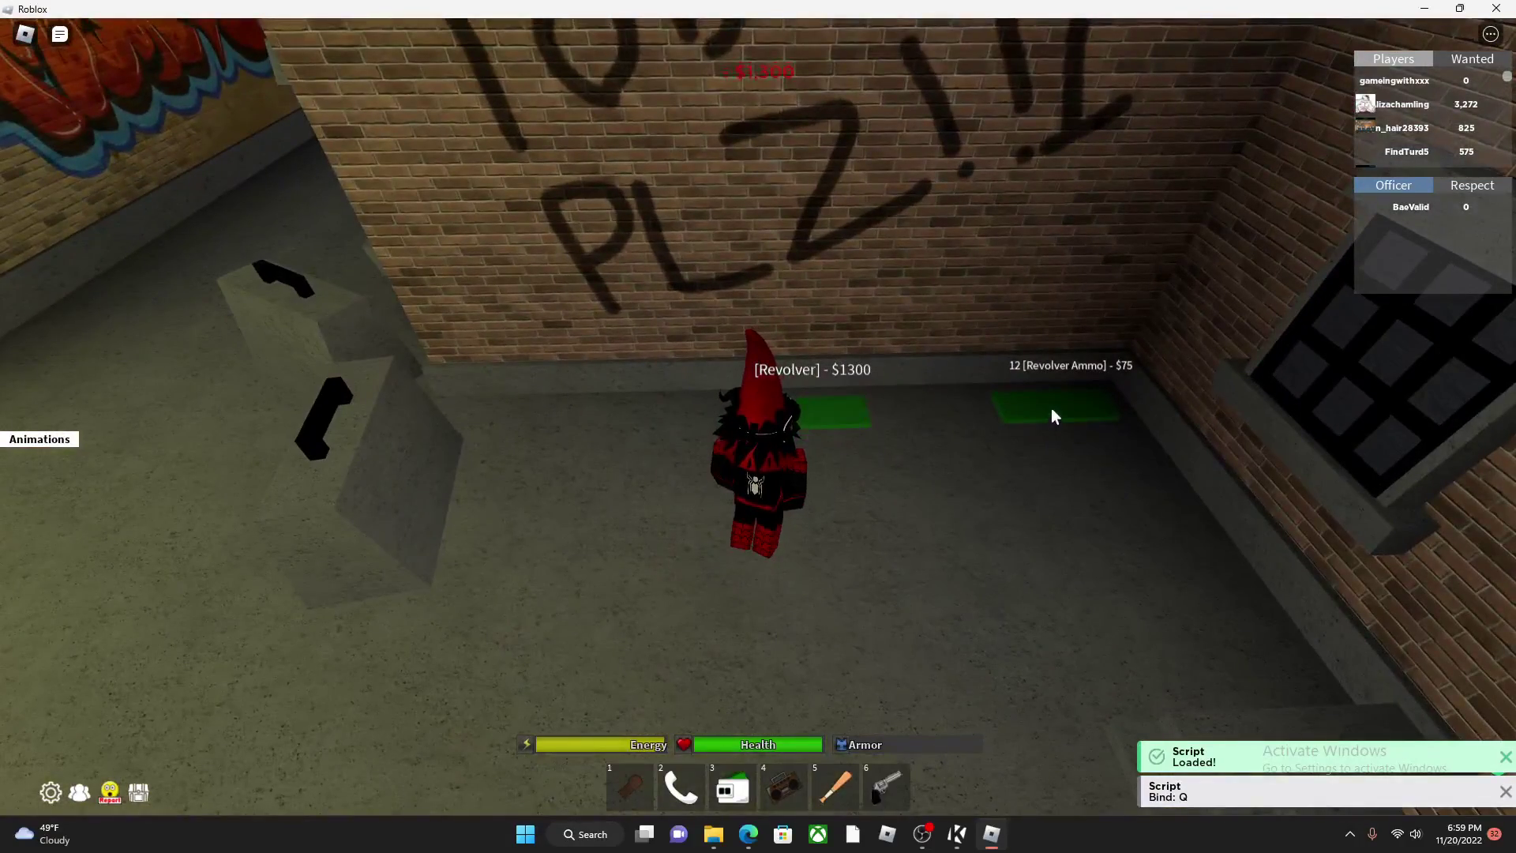
{"action": "key", "text": "w"}
{"action": "key", "text": "w"}
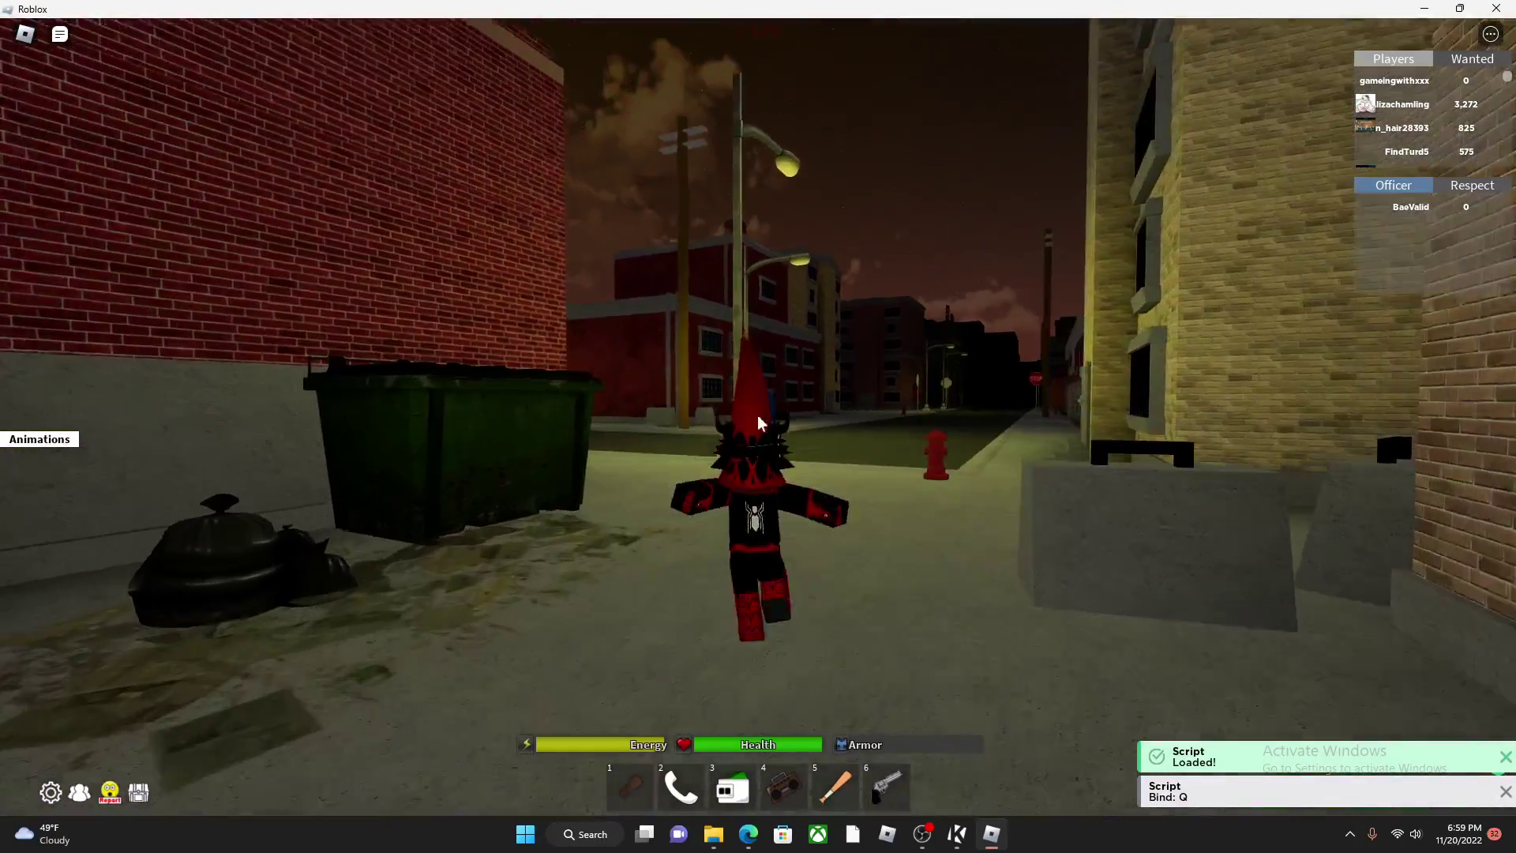
{"action": "key", "text": "w"}
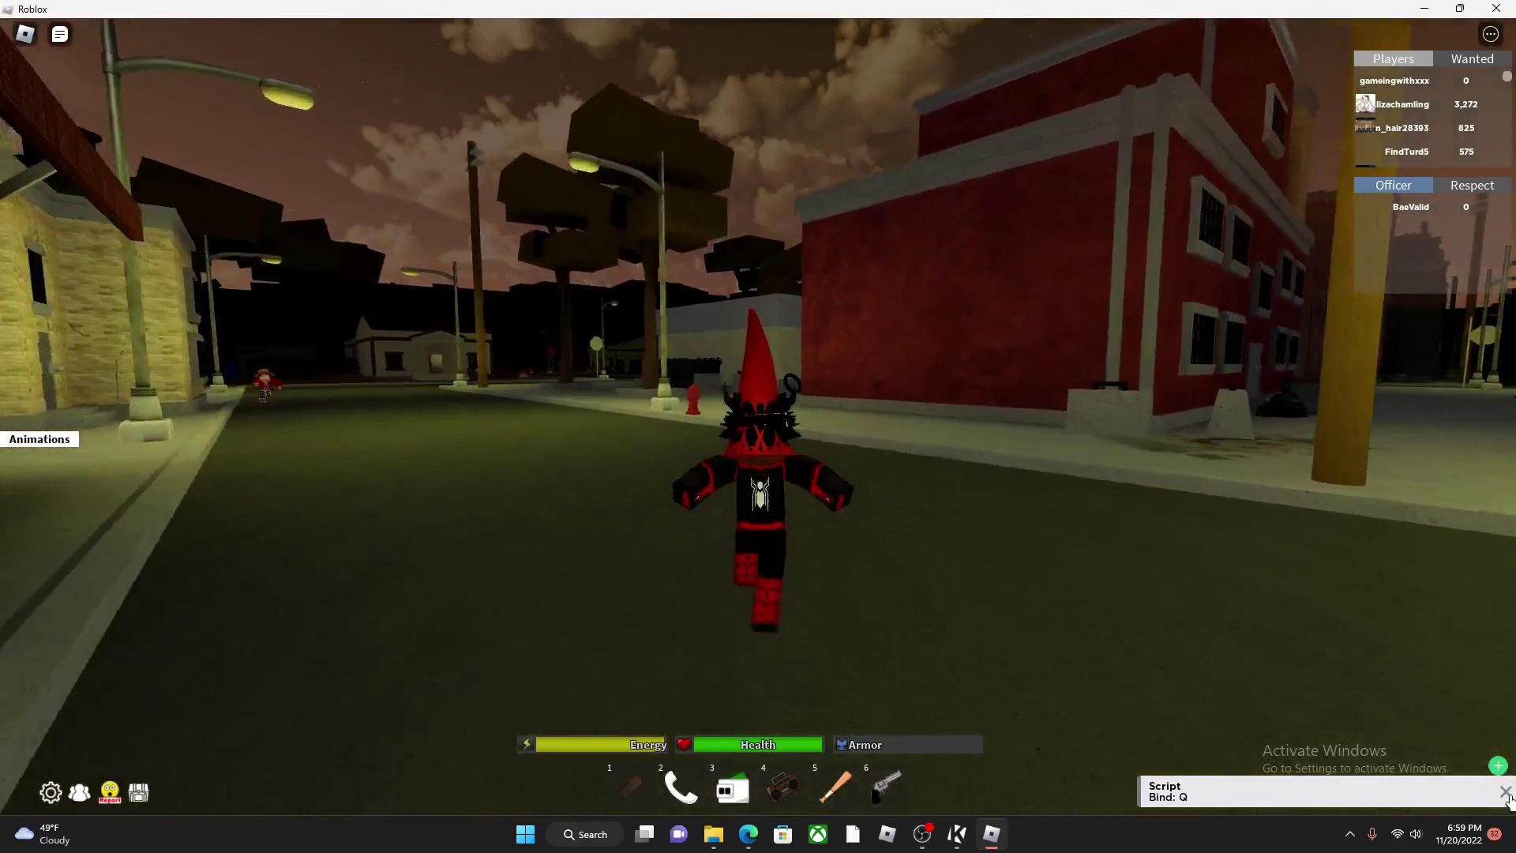
Equip the revolver from slot 6, chase luffy down the street, and shoot him until he falls.
{"action": "left_click", "coordinate": [1507, 792]}
{"action": "key", "text": "w"}
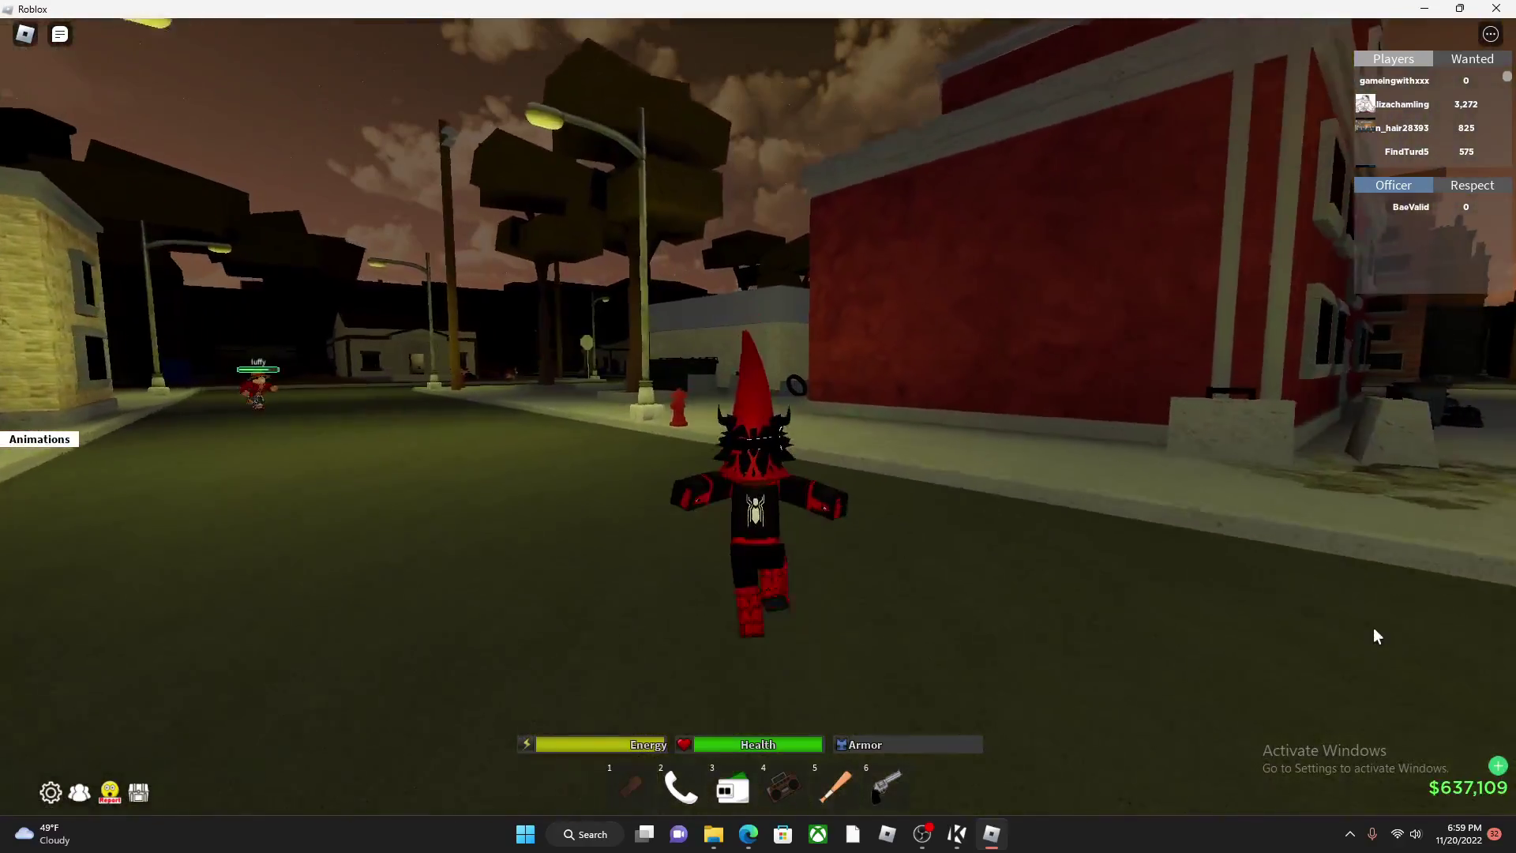
{"action": "key", "text": "6"}
{"action": "key", "text": "w"}
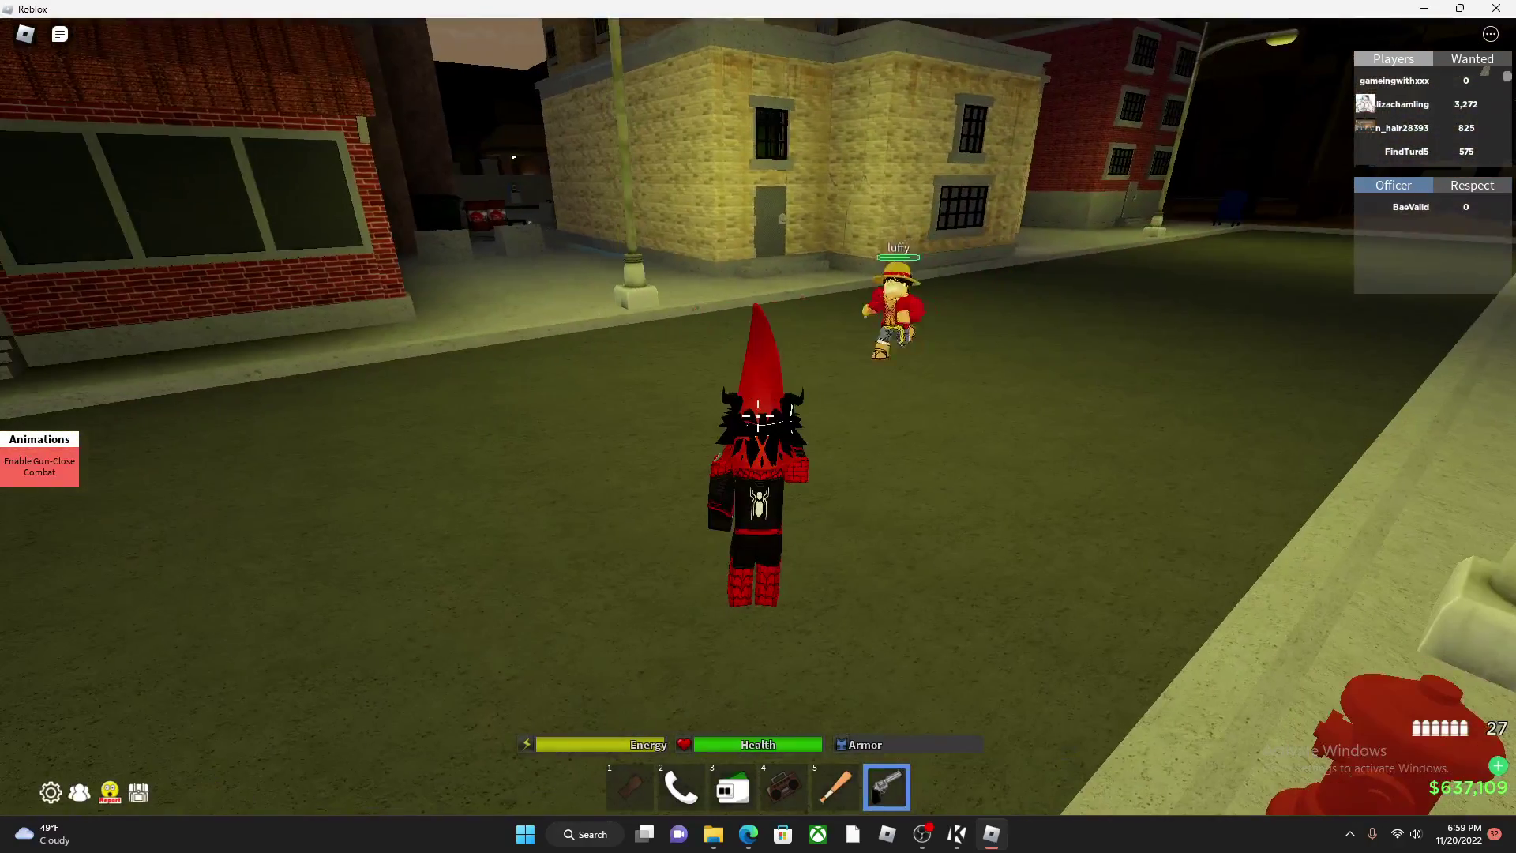
{"action": "key", "text": "w"}
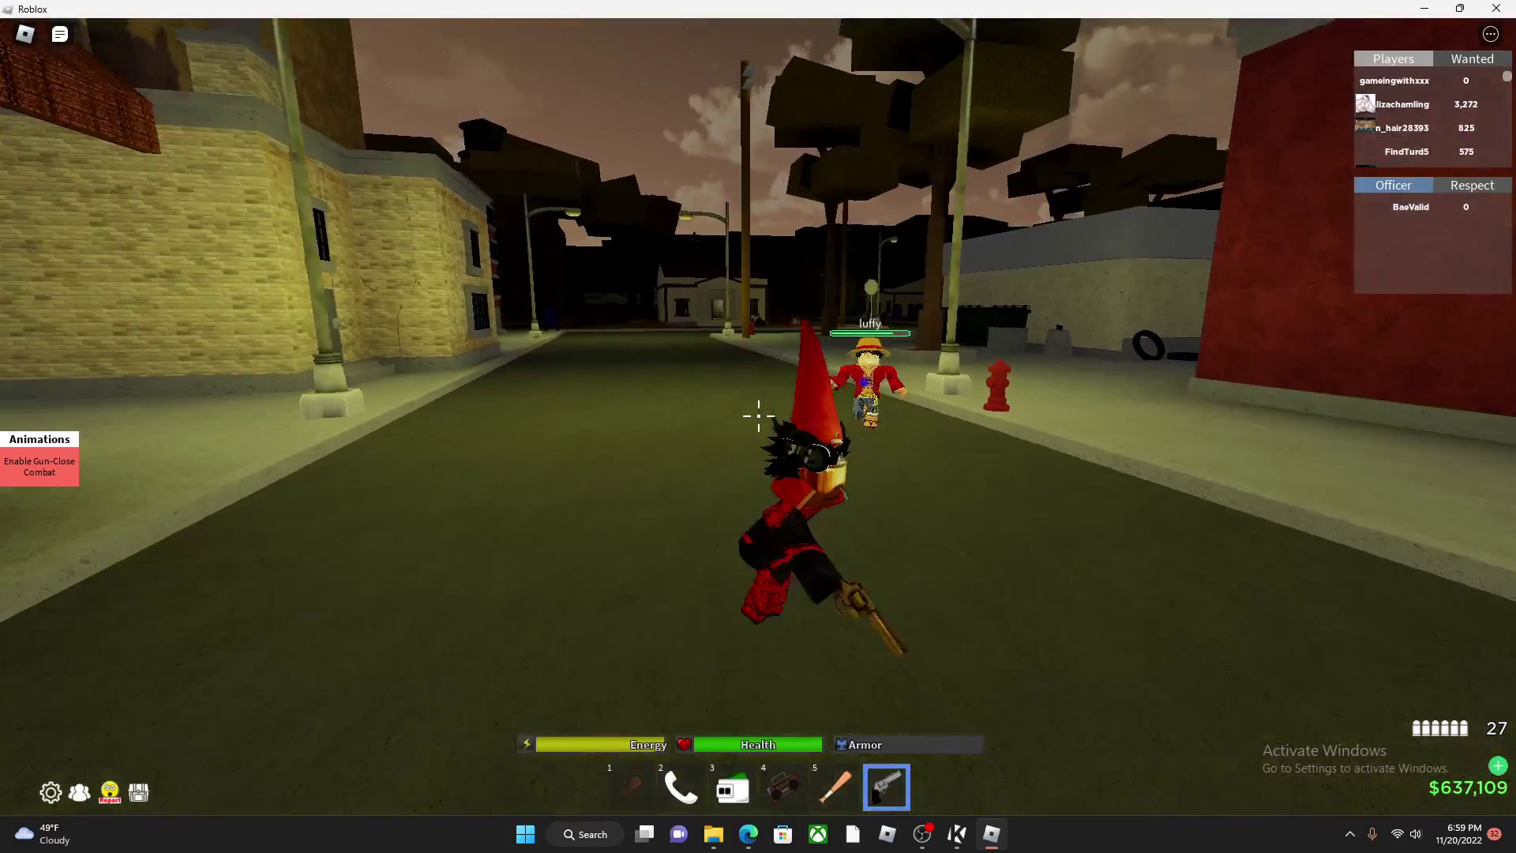
{"action": "left_click", "coordinate": [803, 377]}
{"action": "key", "text": "w"}
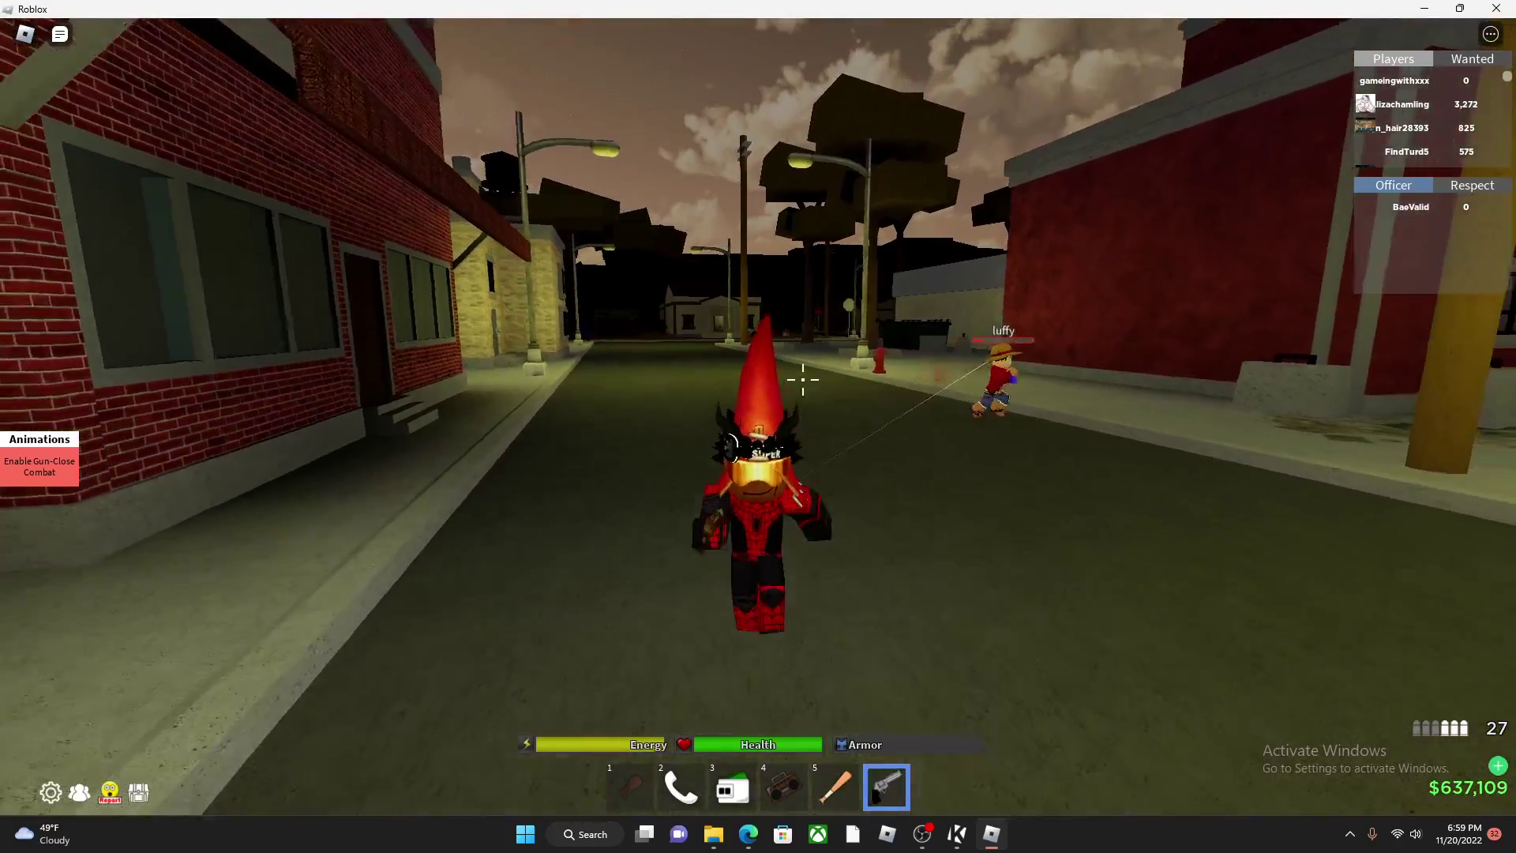
{"action": "left_click", "coordinate": [949, 392]}
{"action": "key", "text": "w"}
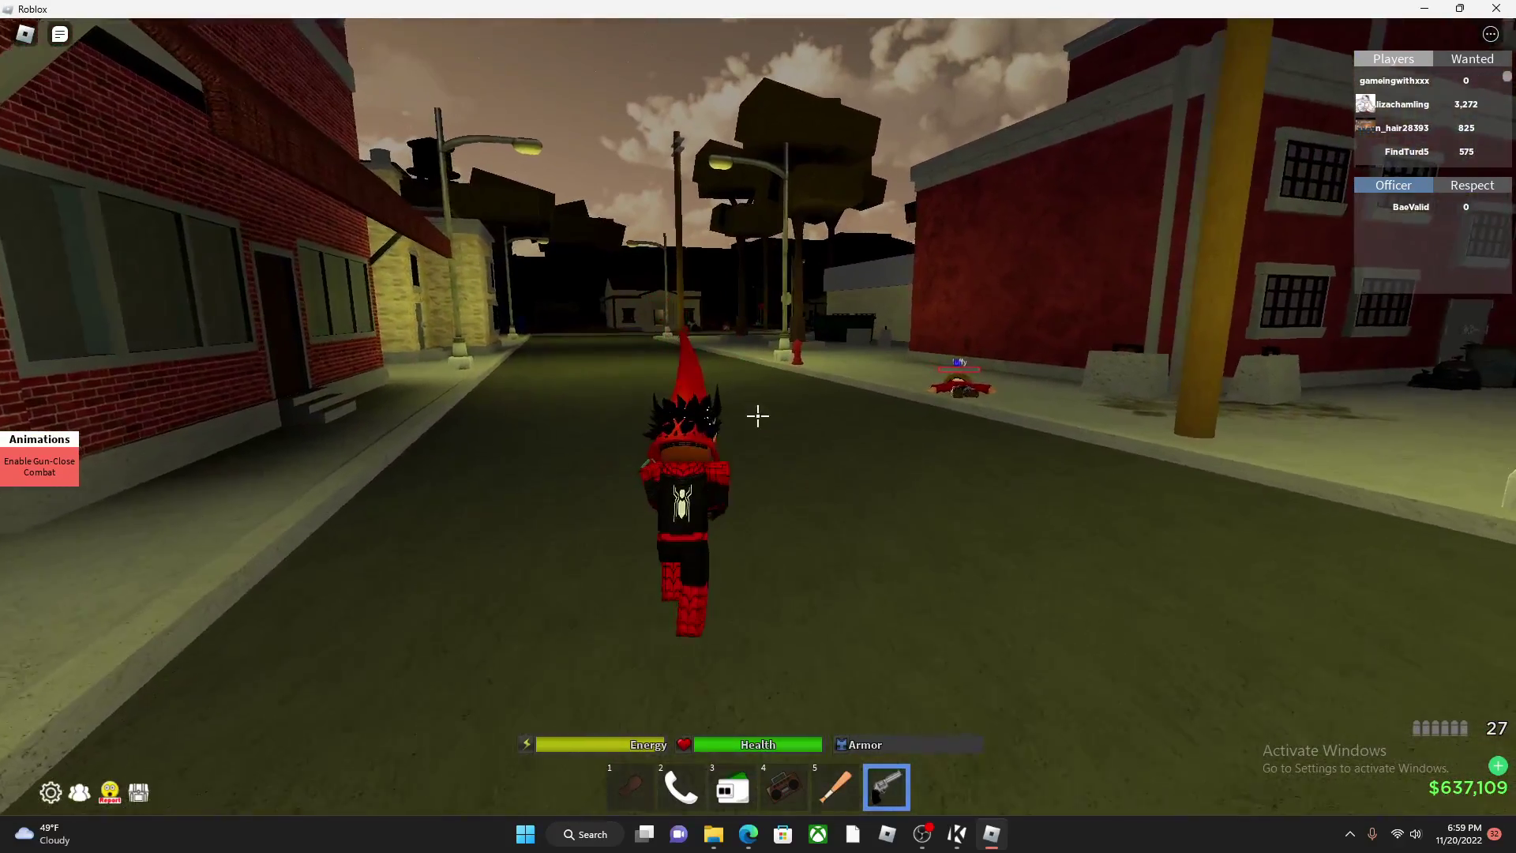
{"action": "left_click", "coordinate": [758, 415]}
{"action": "scroll", "coordinate": [758, 415], "scroll_direction": "up", "scroll_amount": 5}
{"action": "left_click", "coordinate": [758, 414]}
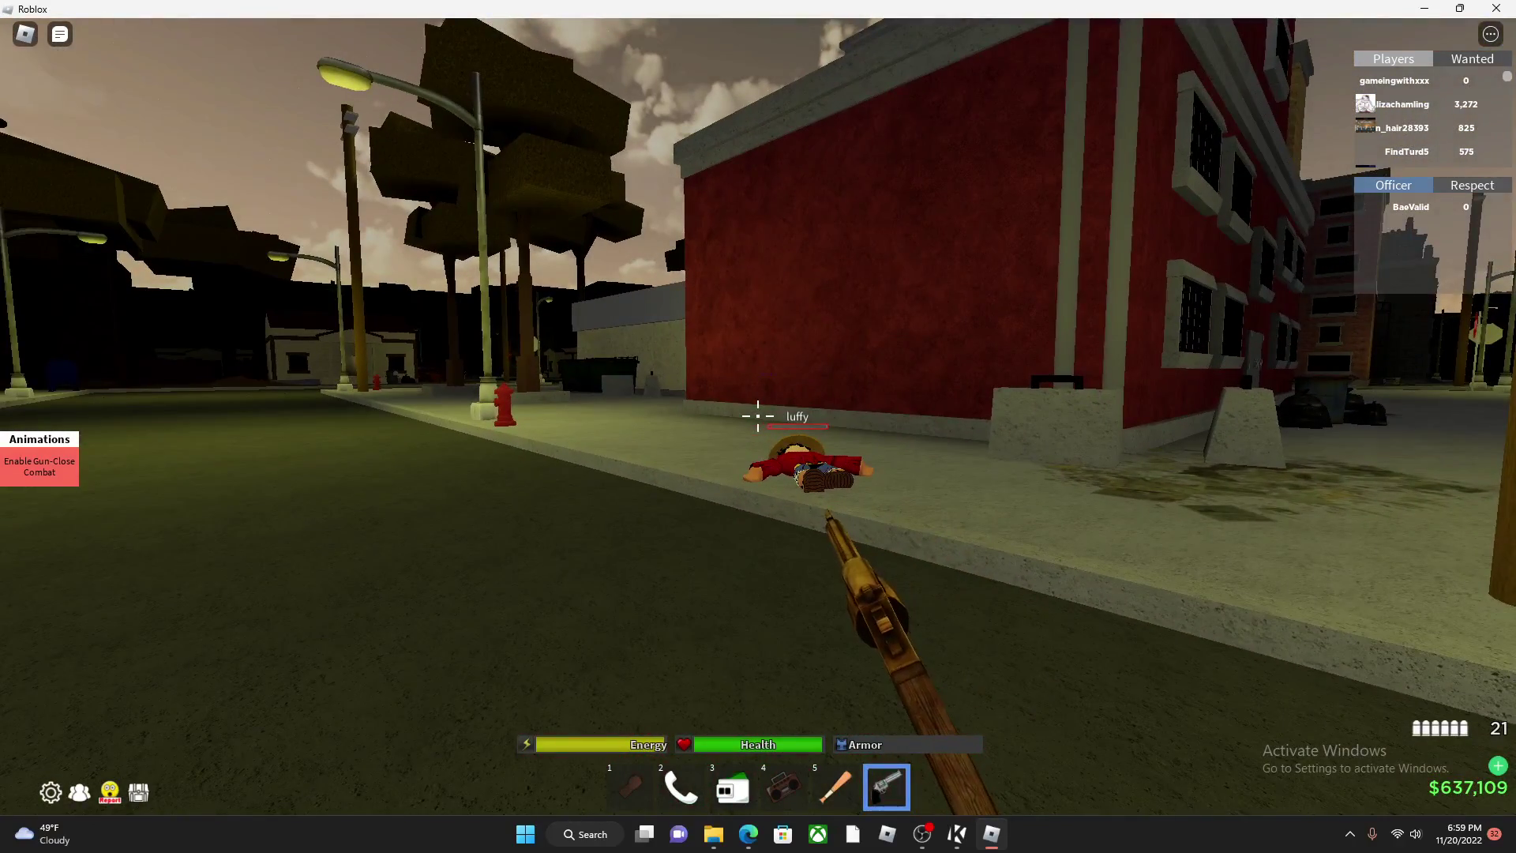
Swap to the slot 5 bat, put it away, and grab the downed luffy with G.
{"action": "key", "text": "w"}
{"action": "key", "text": "5"}
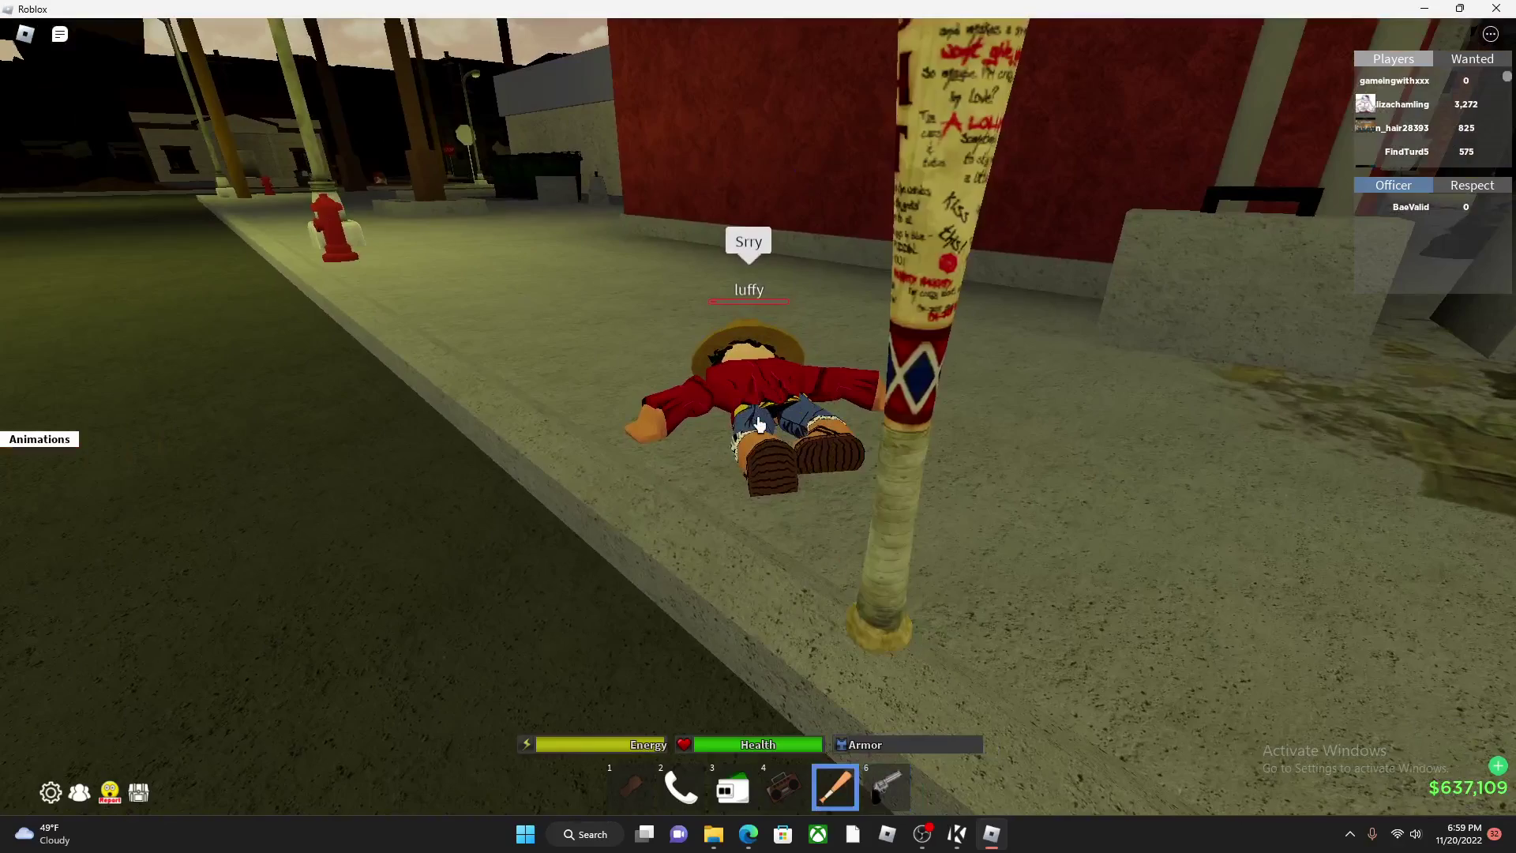
{"action": "key", "text": "5"}
{"action": "scroll", "coordinate": [759, 424], "scroll_direction": "down", "scroll_amount": 5}
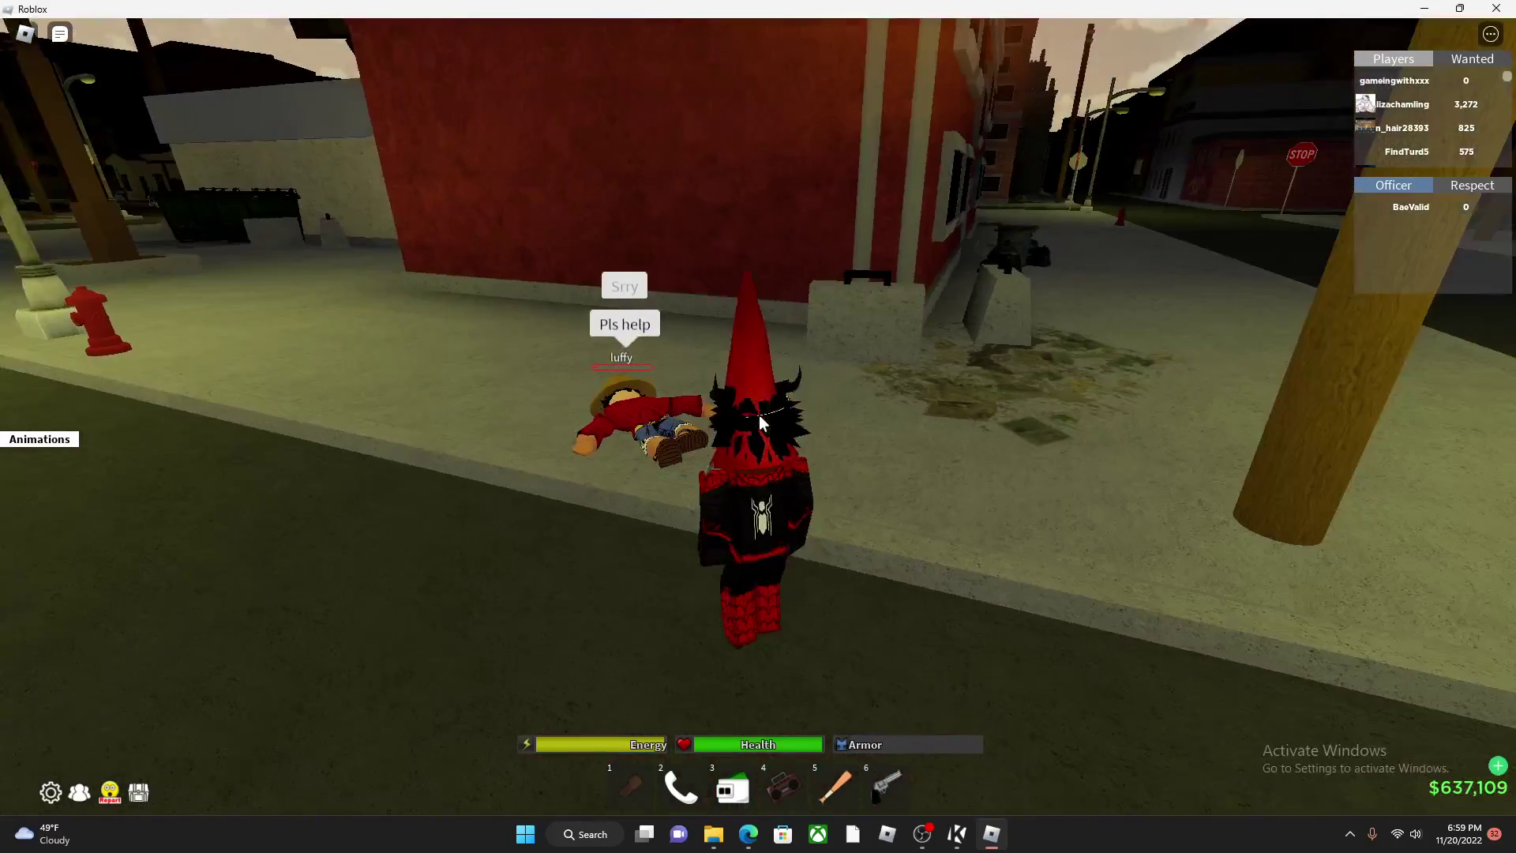
{"action": "key", "text": "g"}
Carry luffy past the yellow building, up the red building's fire escape, and back to the sidewalk.
{"action": "key", "text": "w"}
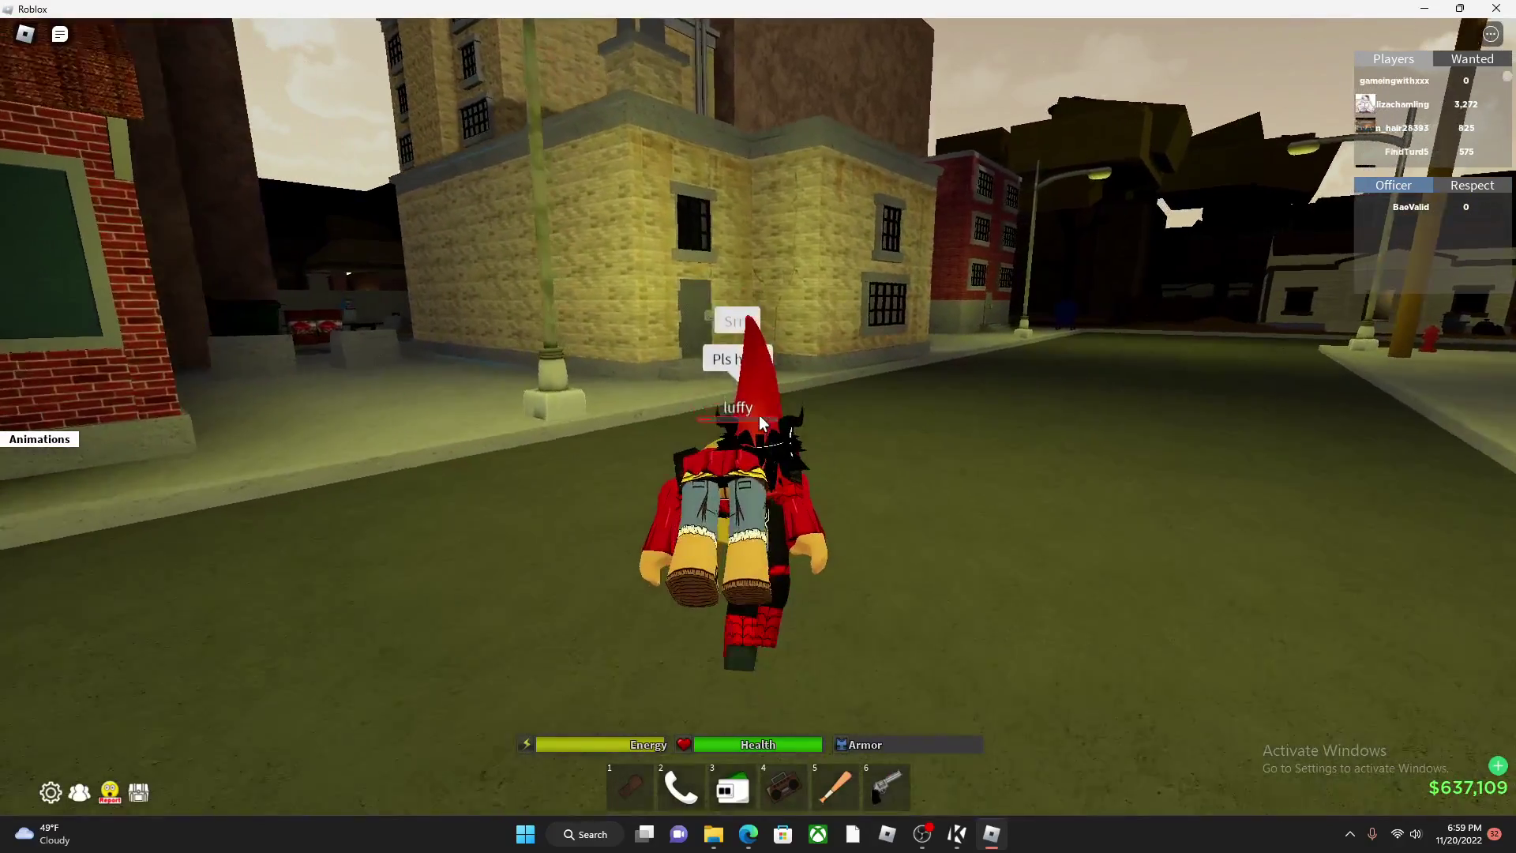
{"action": "key", "text": "w"}
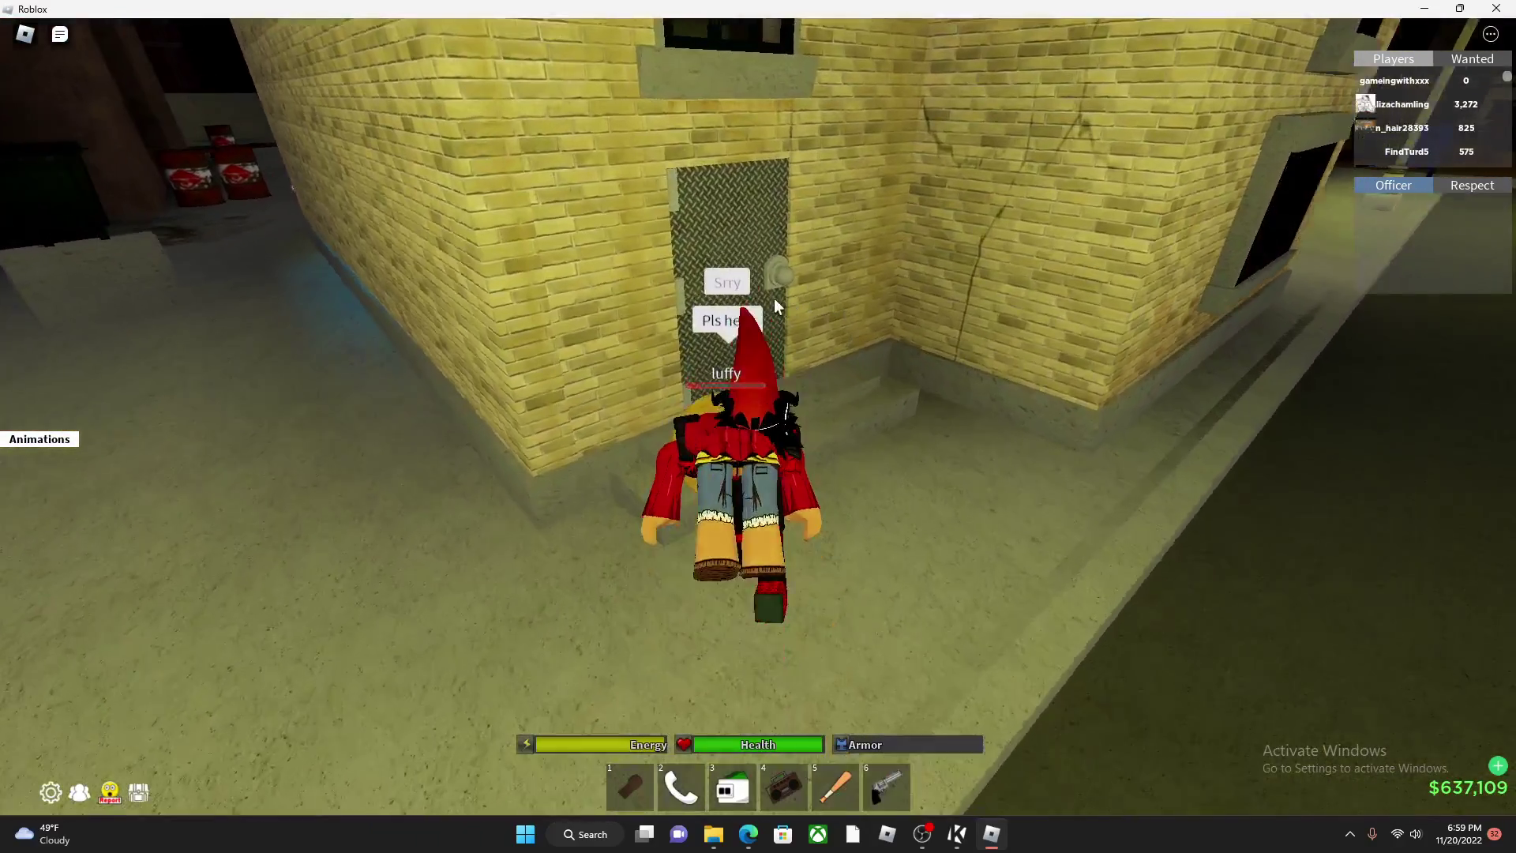
{"action": "key", "text": "w"}
{"action": "key", "text": "d"}
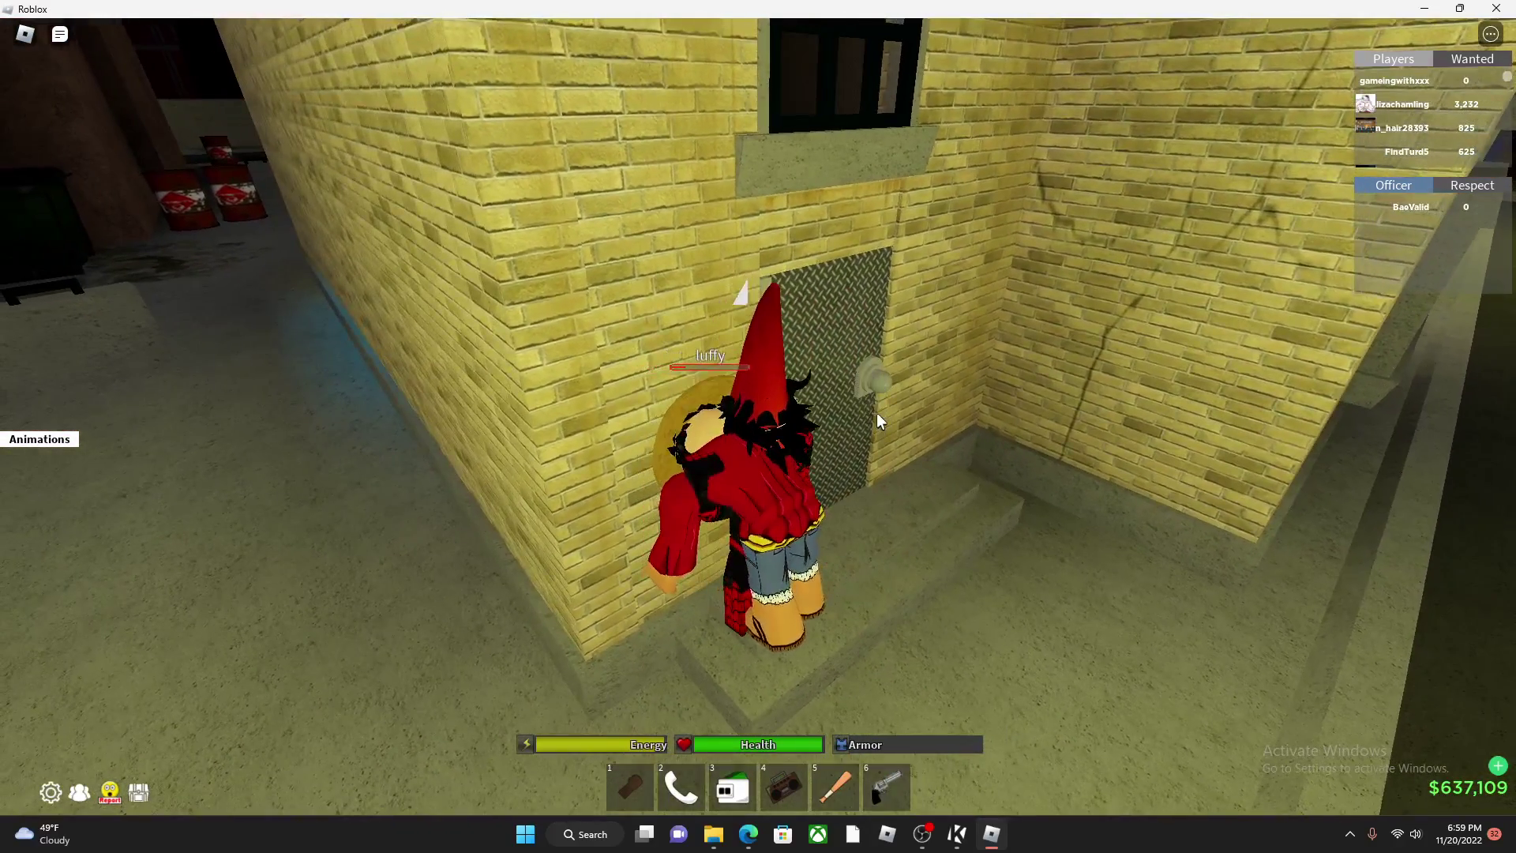
{"action": "key", "text": "d"}
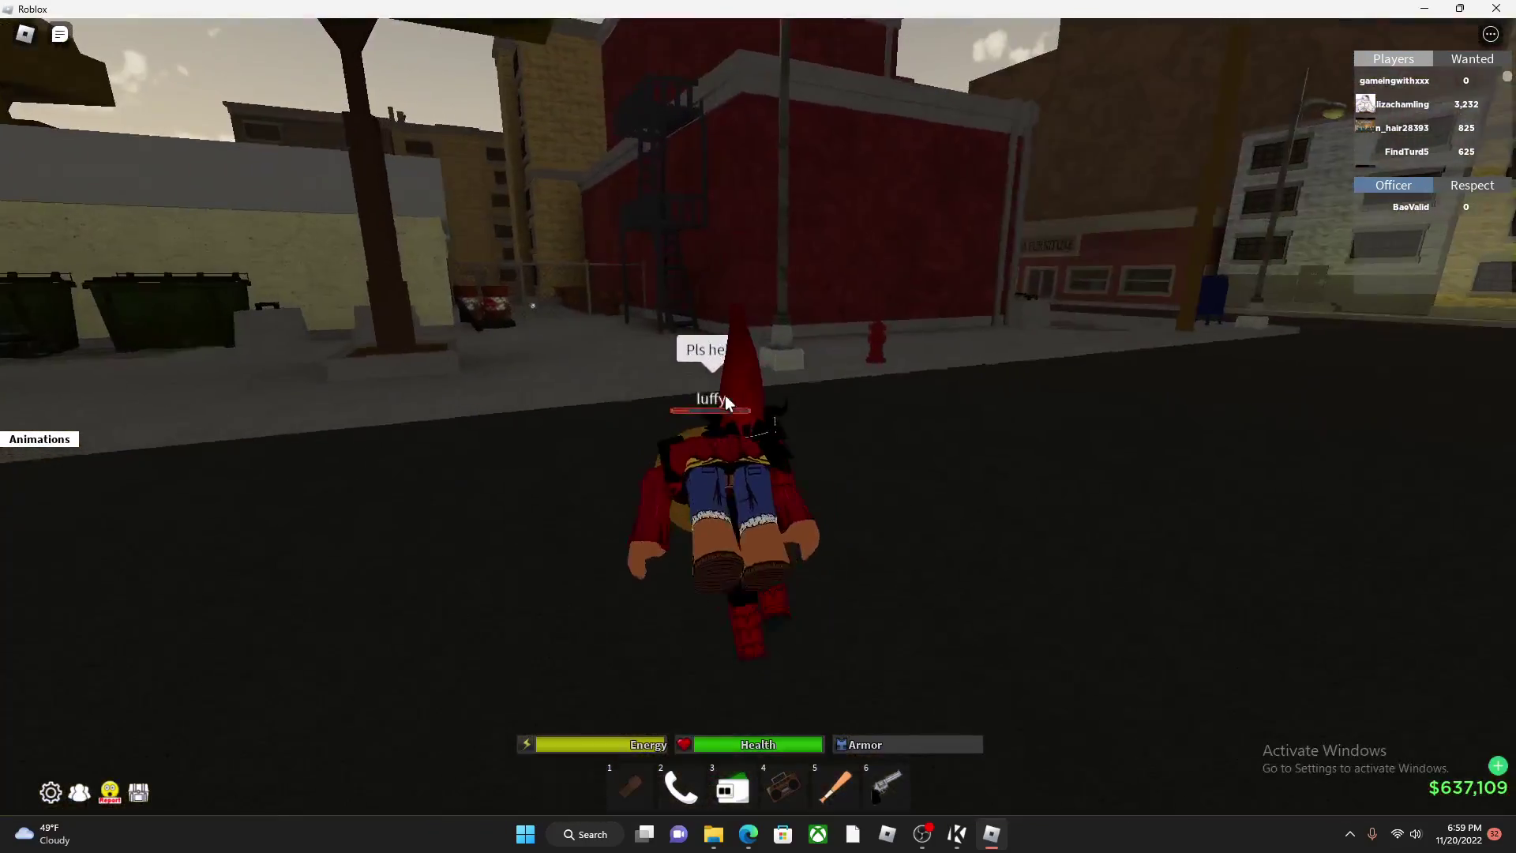
{"action": "key", "text": "w"}
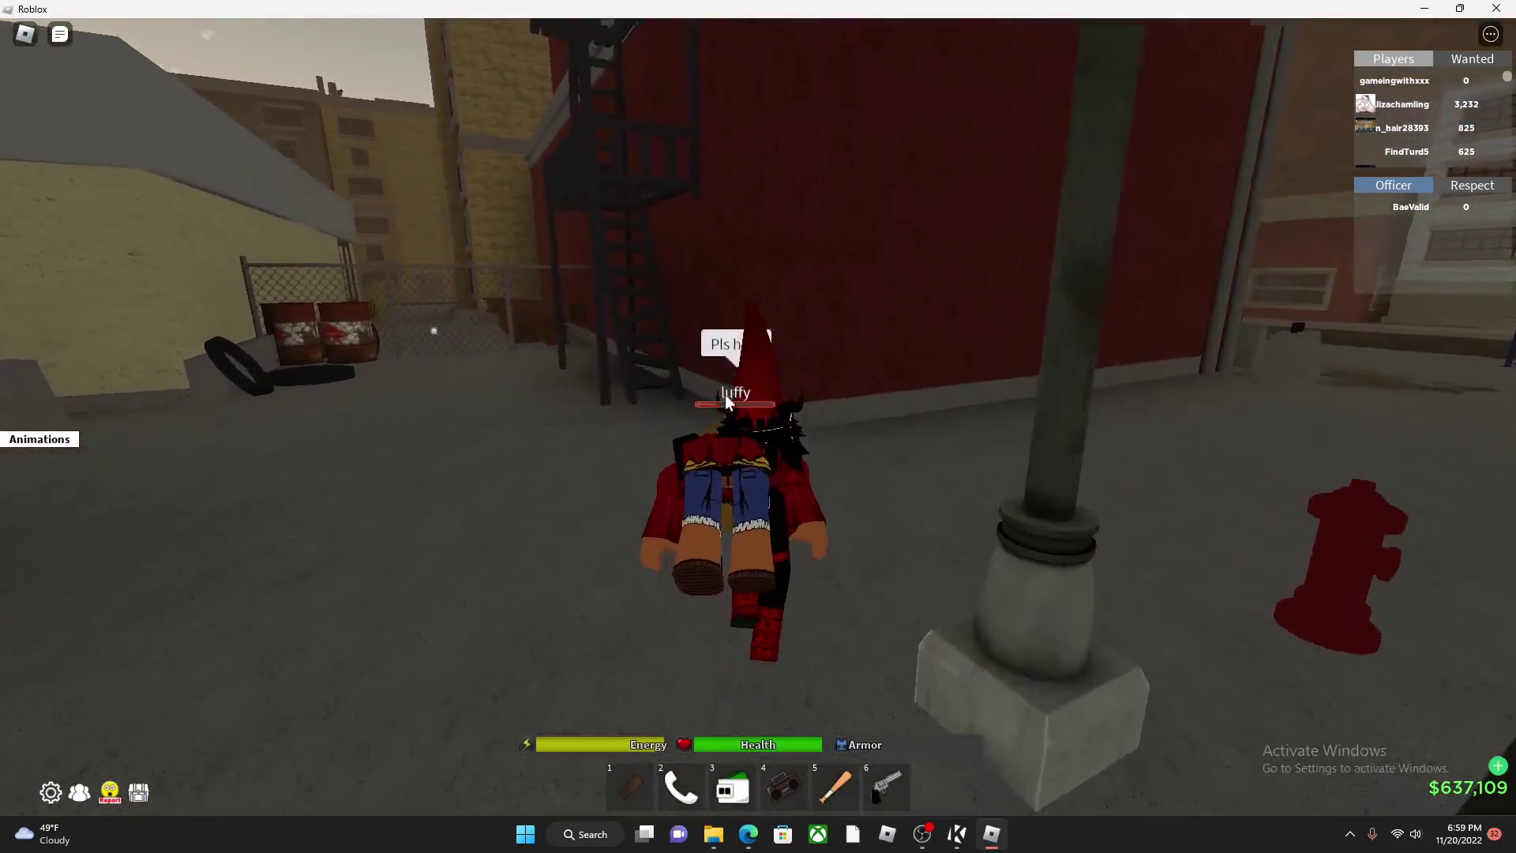
{"action": "key", "text": "w"}
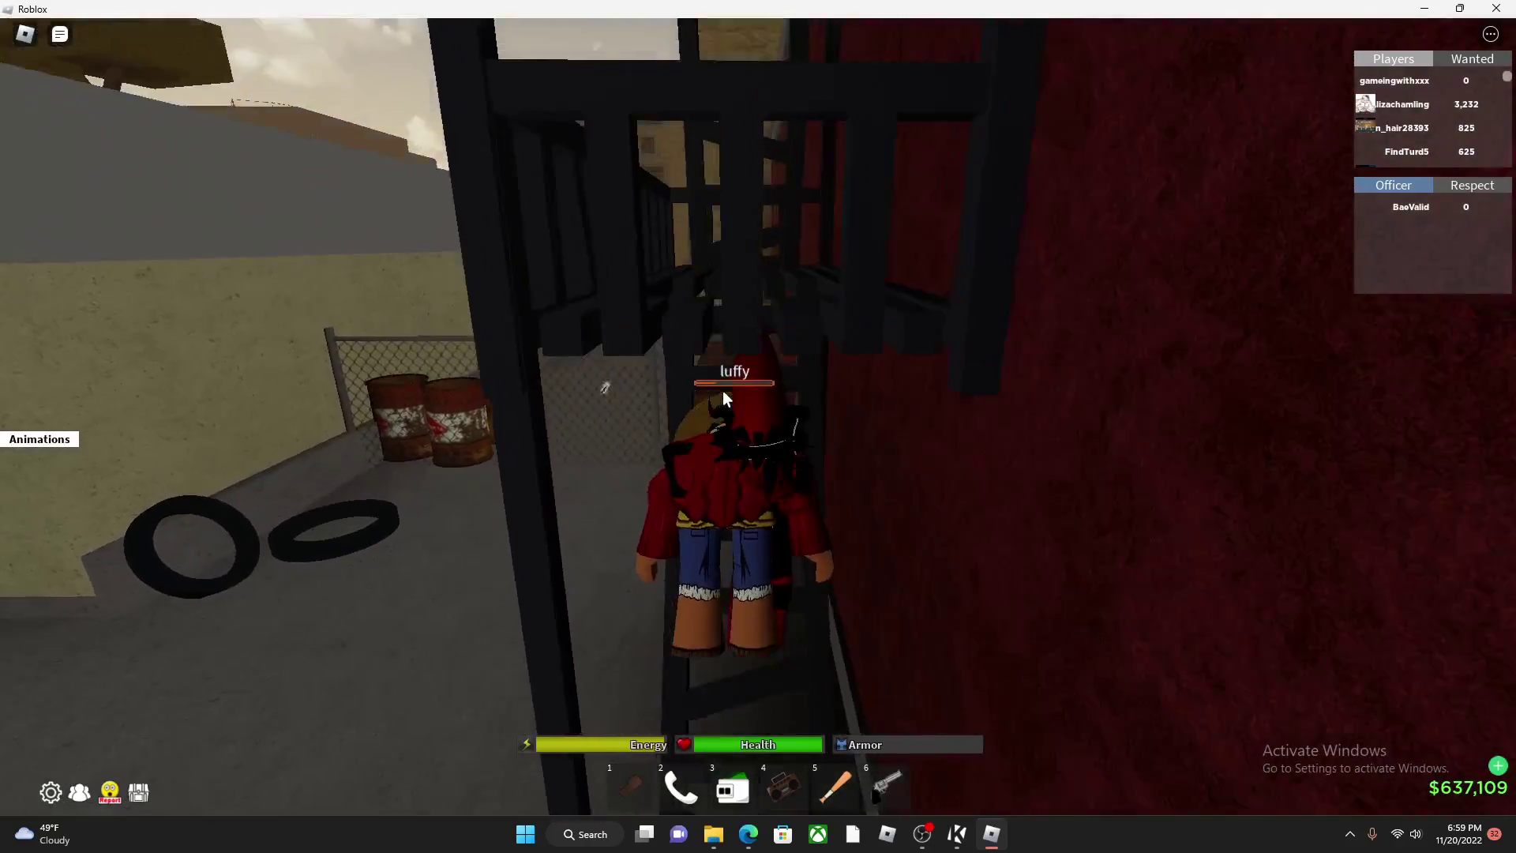
{"action": "key", "text": "w"}
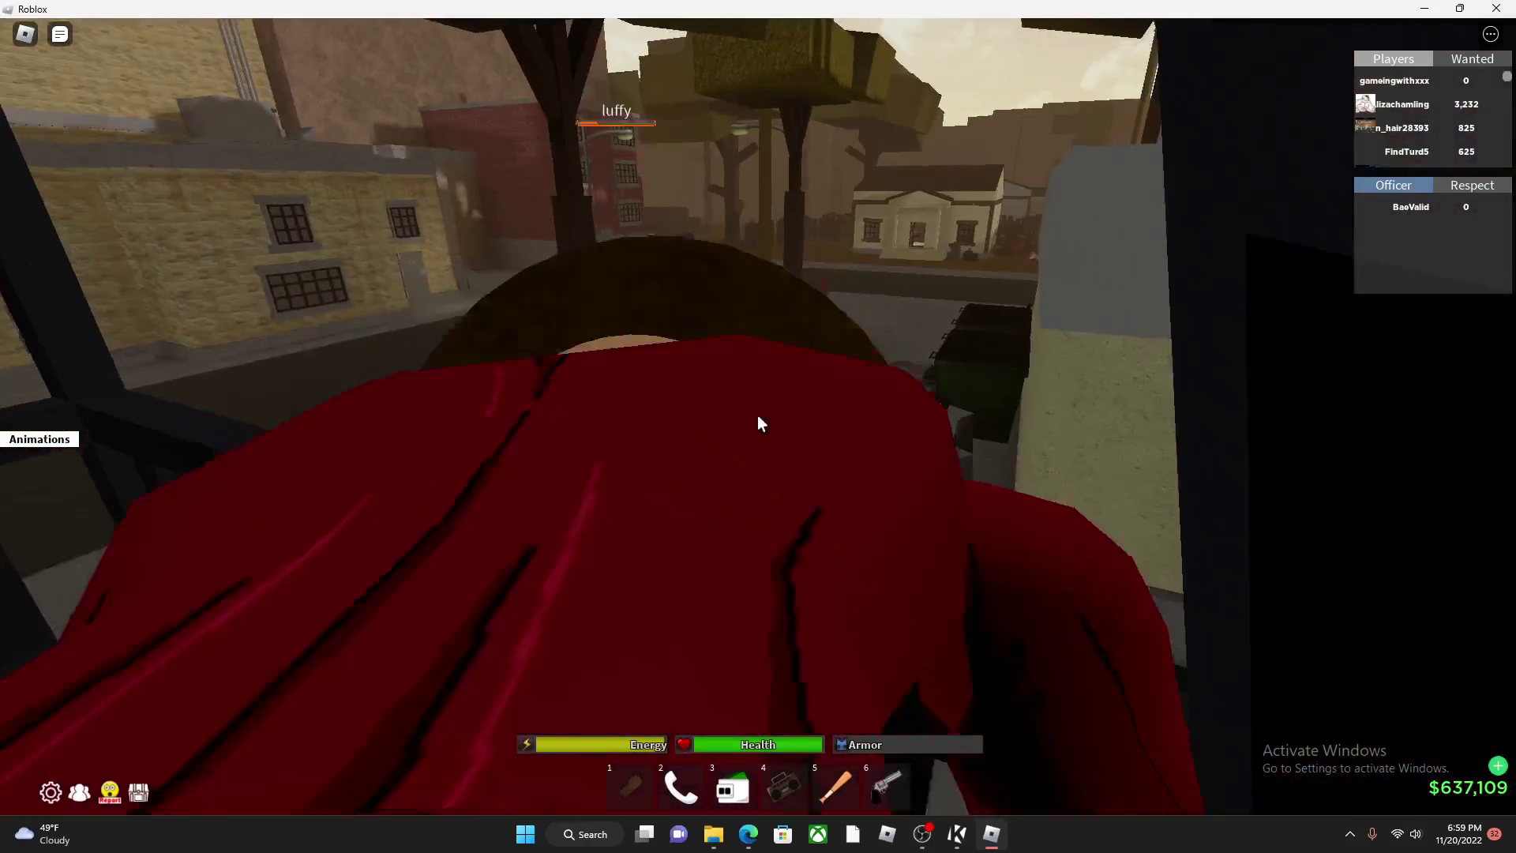
{"action": "key", "text": "w"}
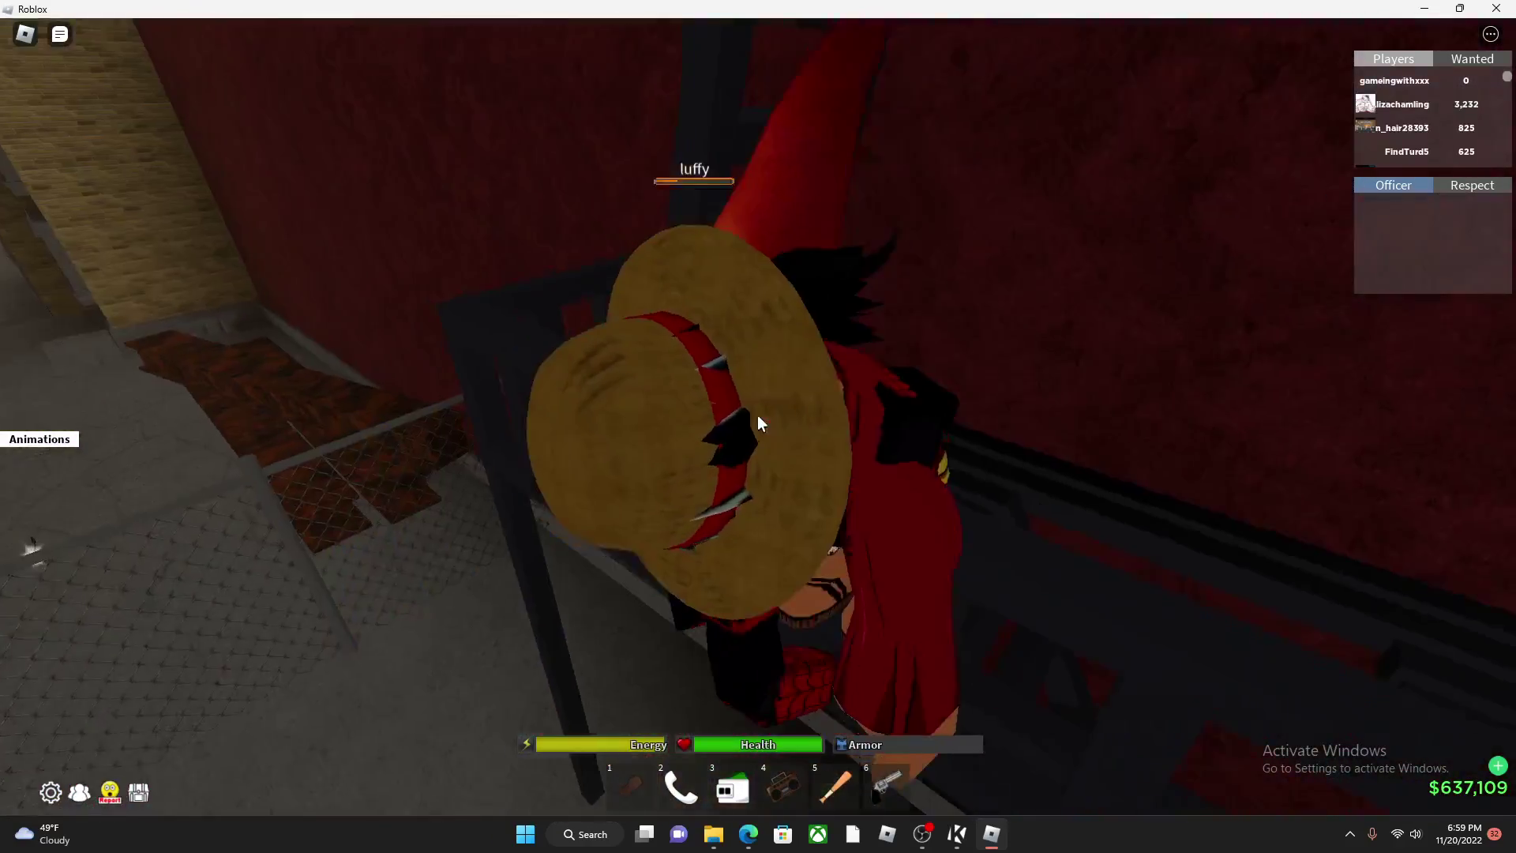
{"action": "key", "text": "w"}
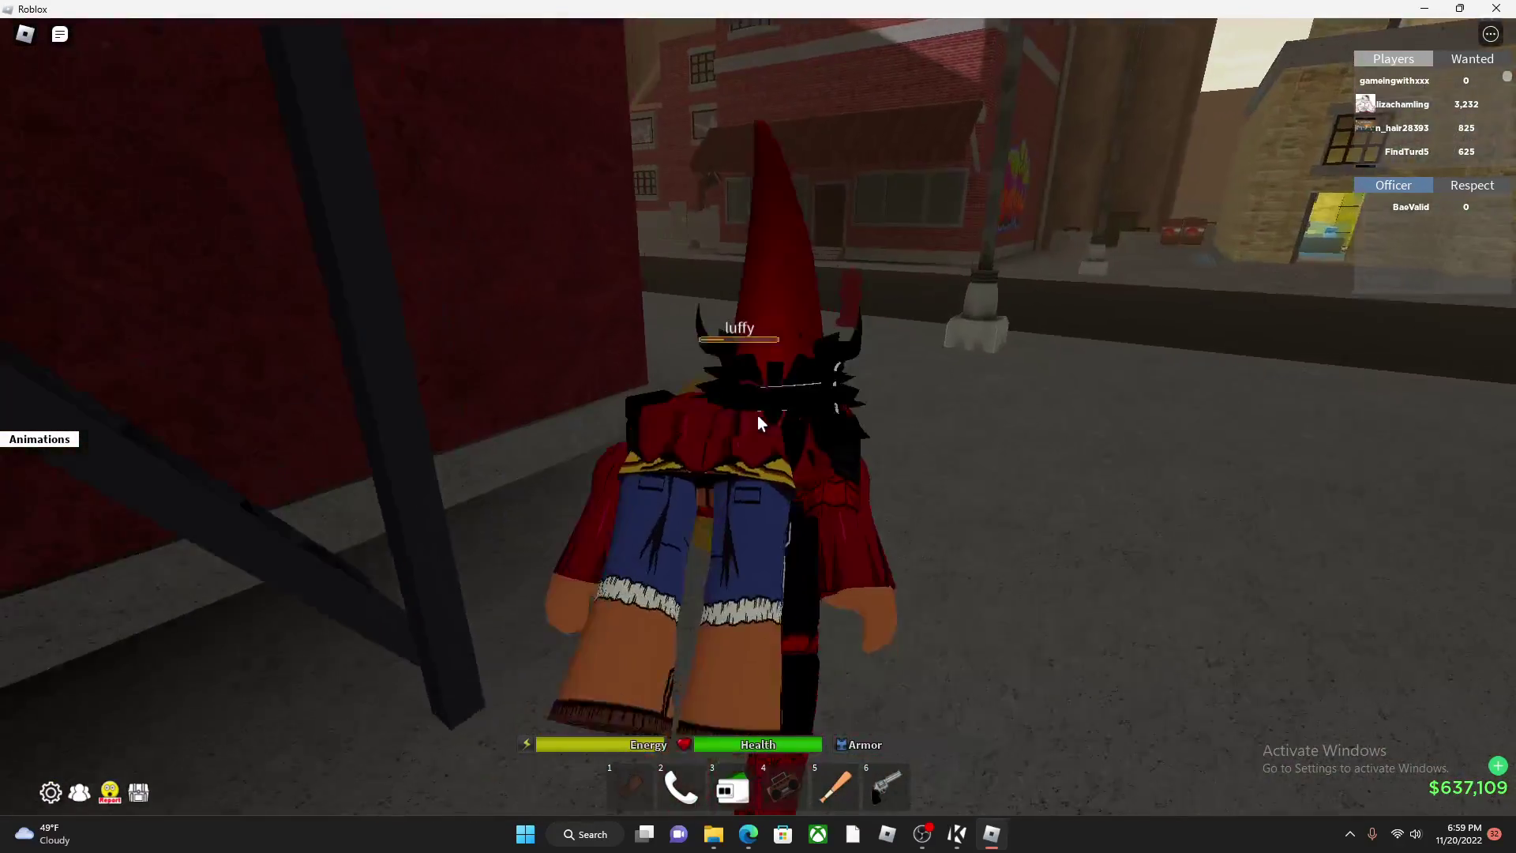
{"action": "key", "text": "w"}
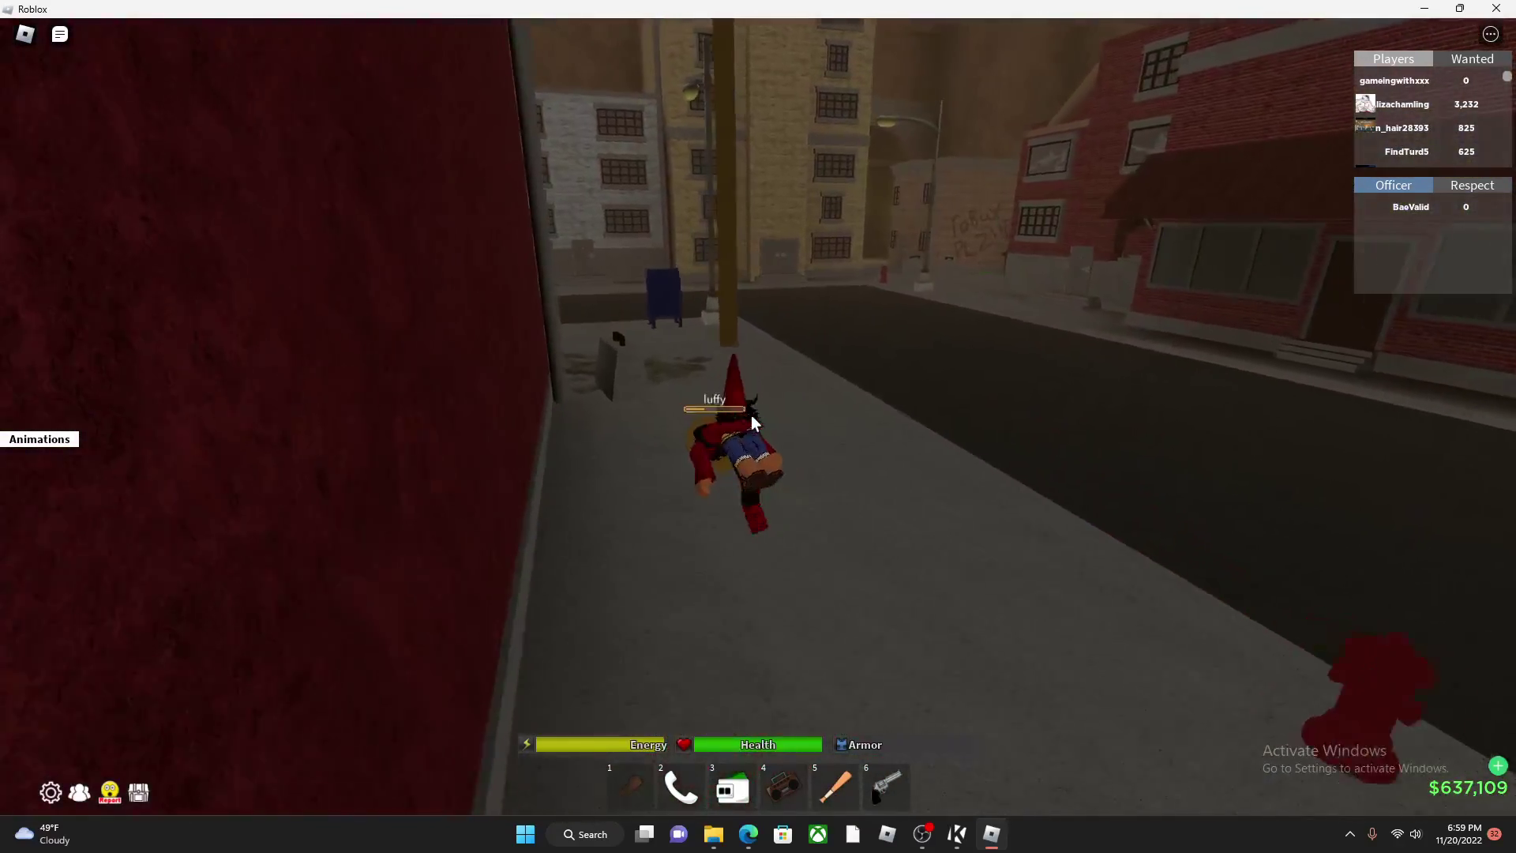
{"action": "key", "text": "s"}
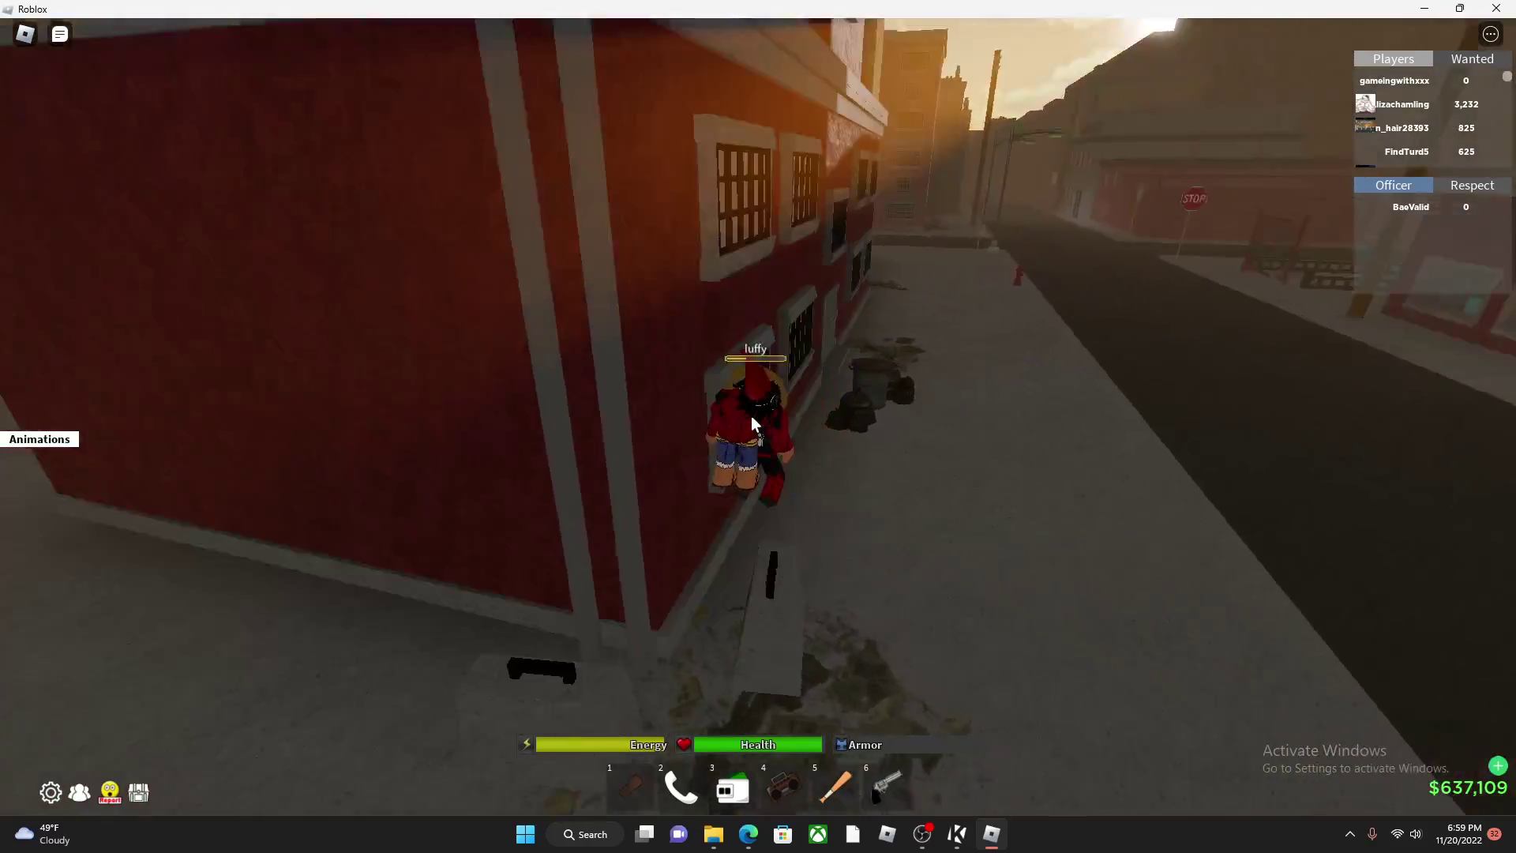
{"action": "key", "text": "s"}
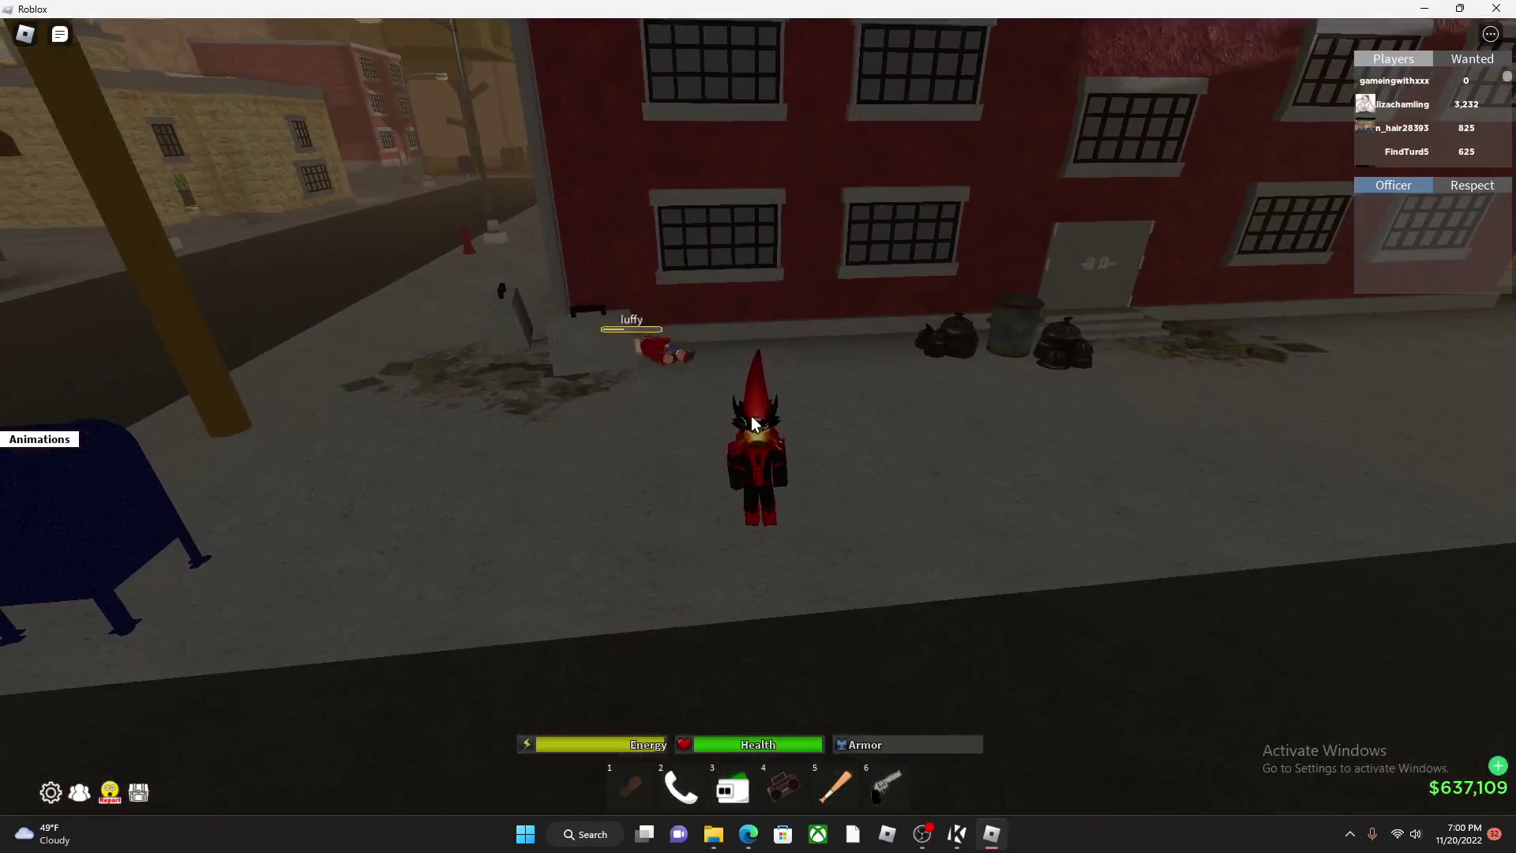
{"action": "scroll", "coordinate": [752, 417], "scroll_direction": "up", "scroll_amount": 5}
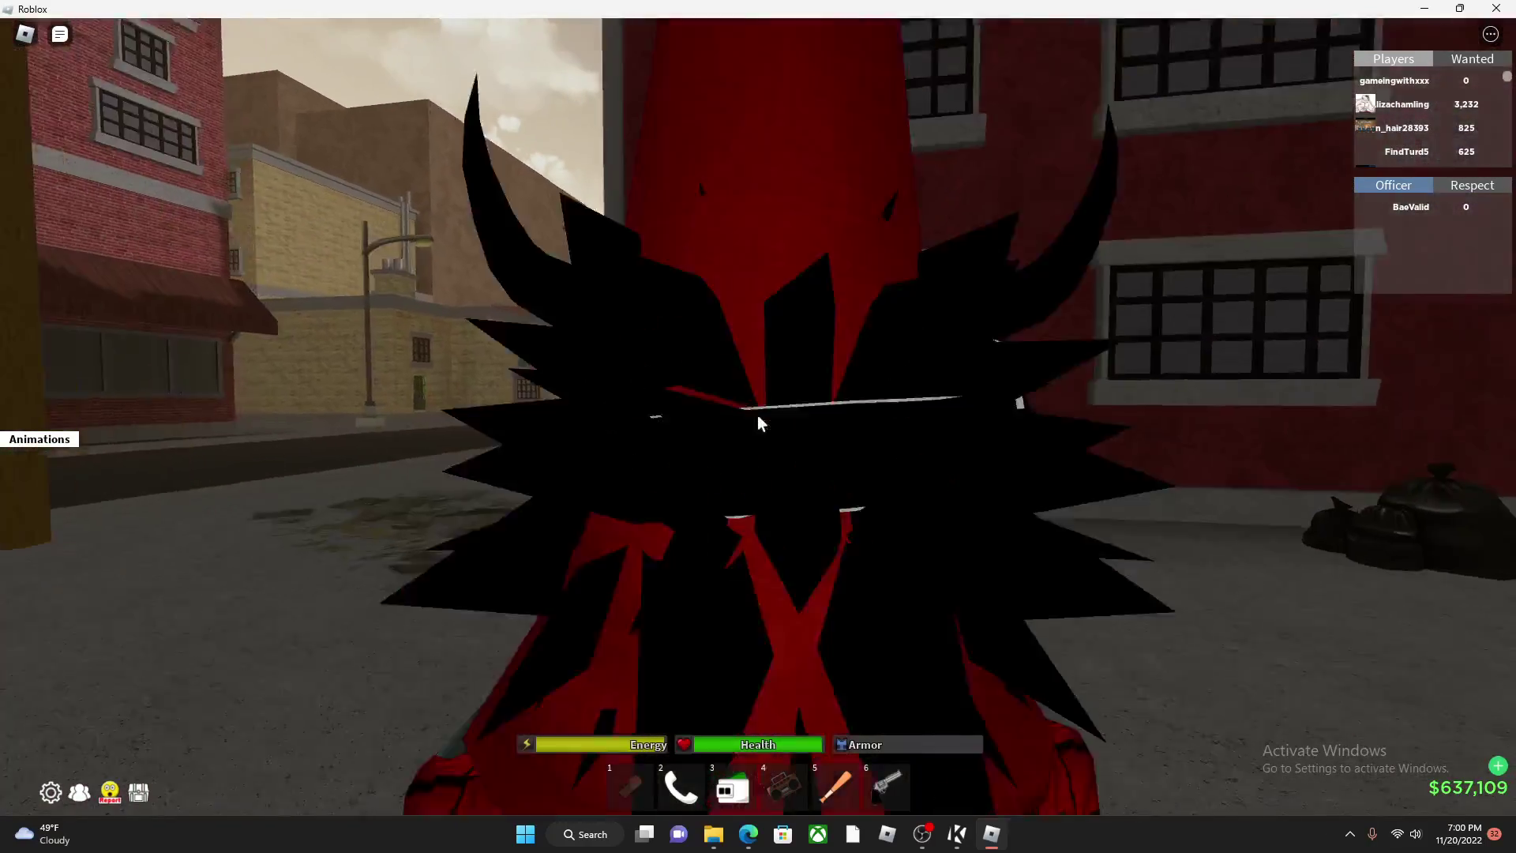
{"action": "key", "text": "s"}
{"action": "scroll", "coordinate": [763, 420], "scroll_direction": "up", "scroll_amount": 3}
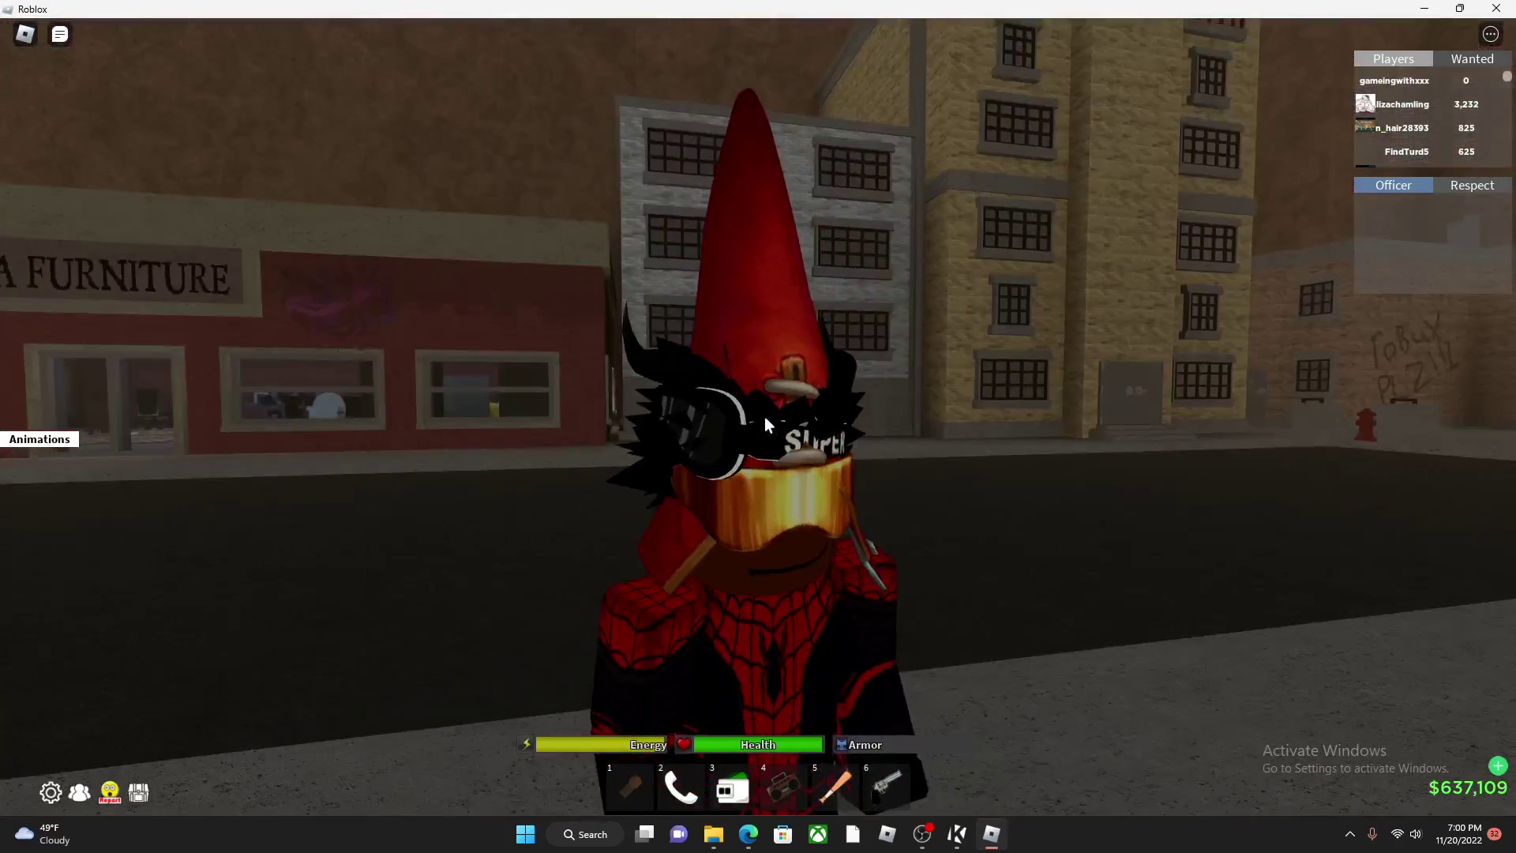
{"action": "key", "text": "Left"}
{"action": "key", "text": "Left"}
{"action": "key", "text": "Left"}
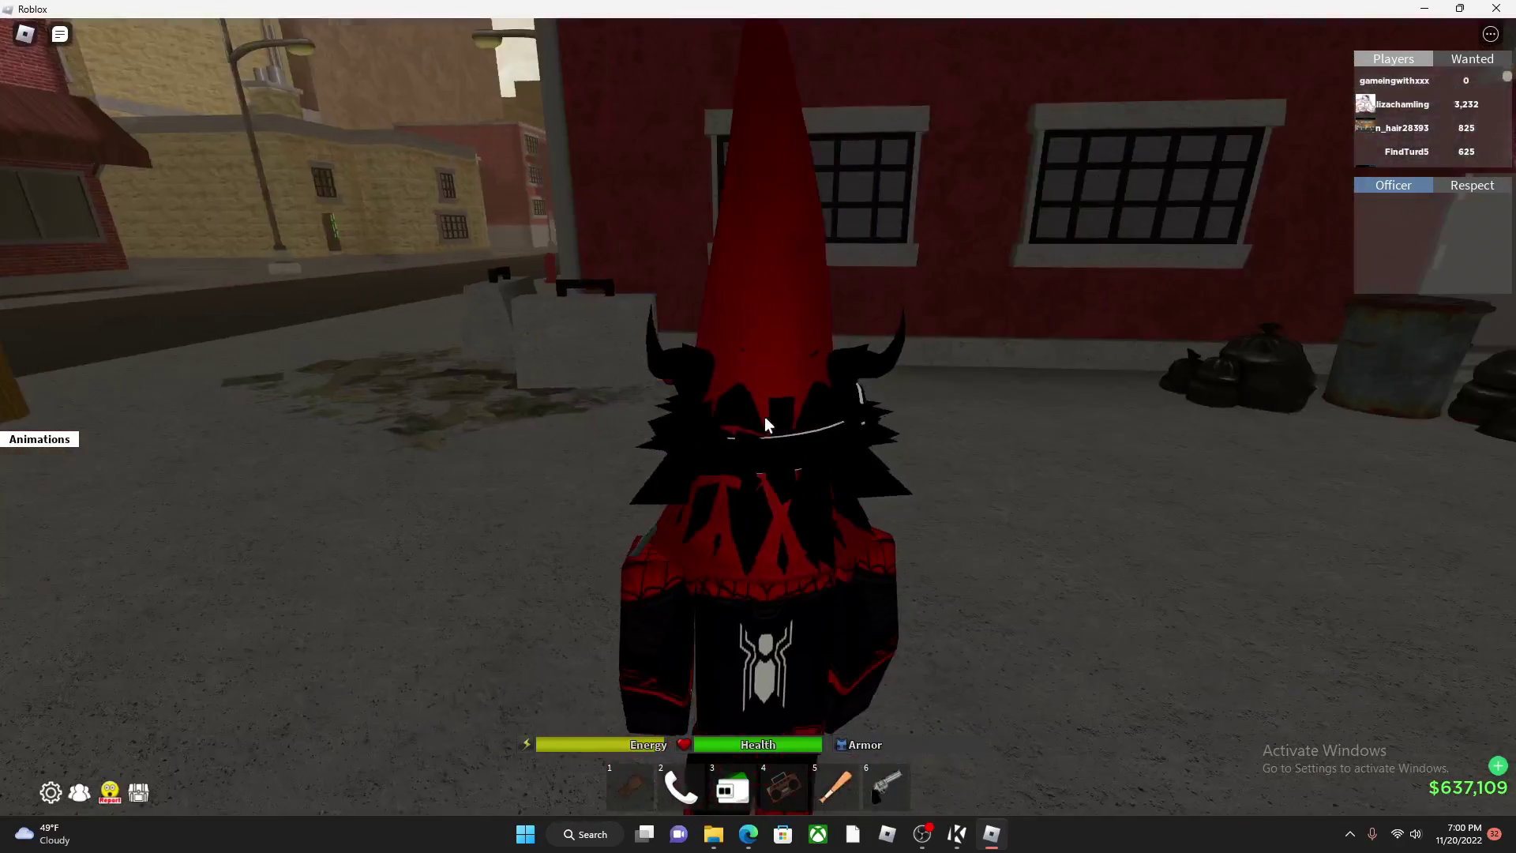
{"action": "key", "text": "Left"}
{"action": "key", "text": "Left"}
{"action": "key", "text": "Left"}
{"action": "key", "text": "Left"}
{"action": "key", "text": "Left"}
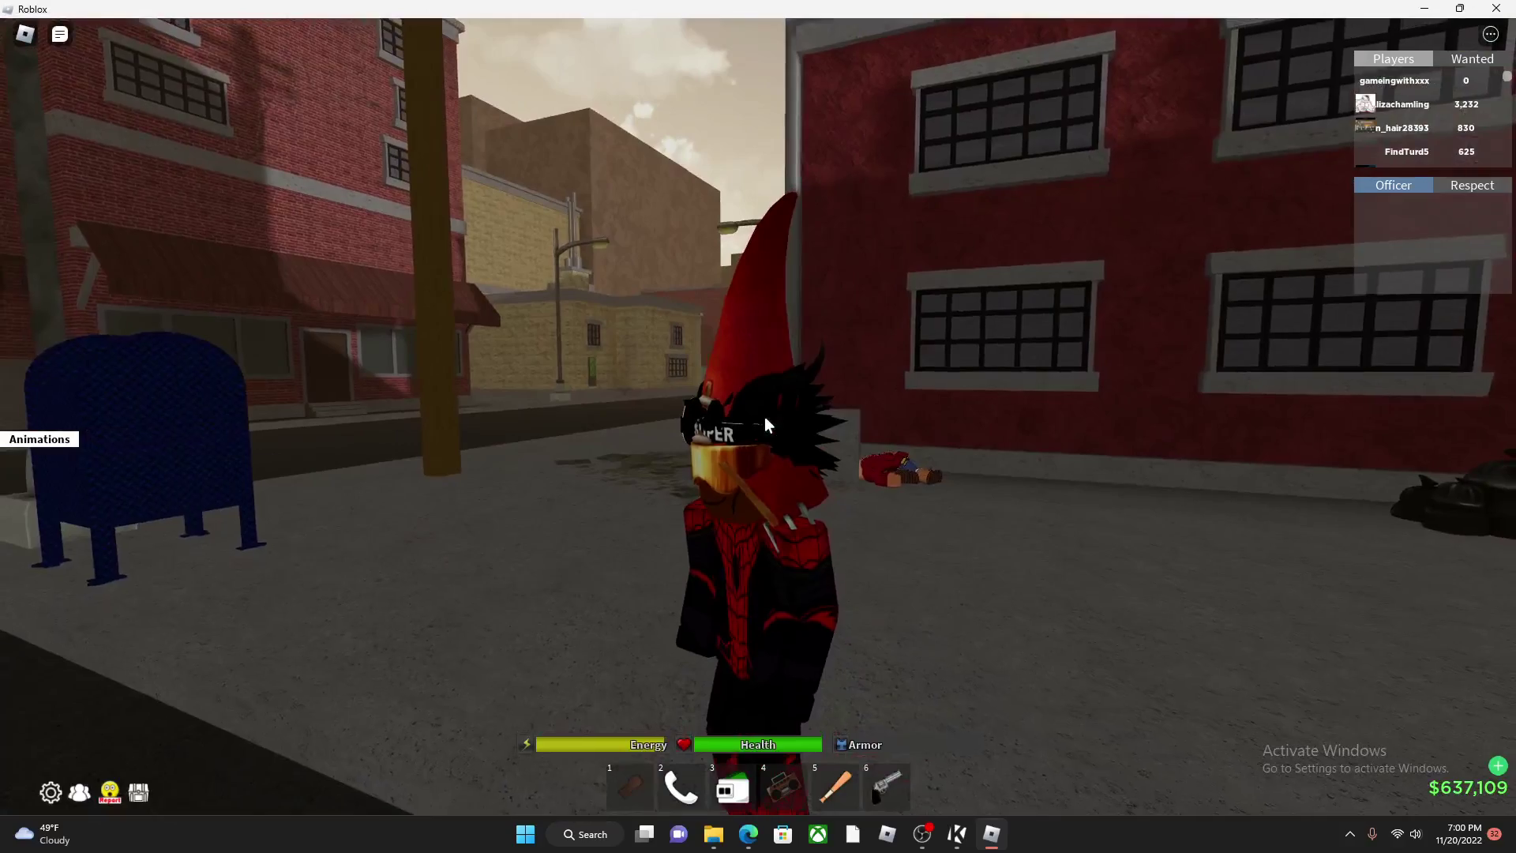
{"action": "key", "text": "Left"}
{"action": "key", "text": "Left"}
{"action": "key", "text": "Left"}
{"action": "key", "text": "Left"}
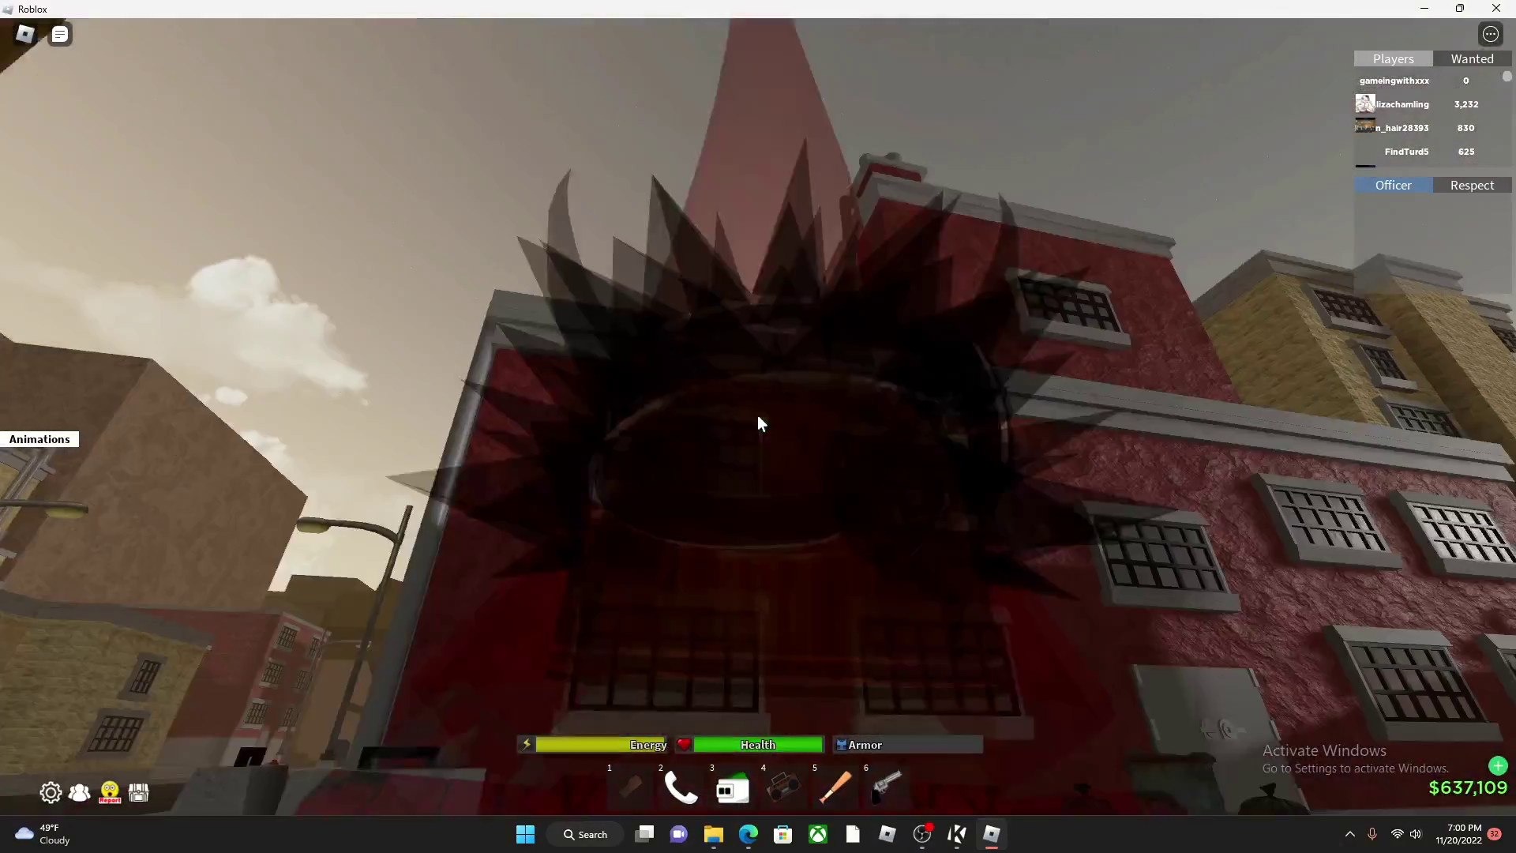